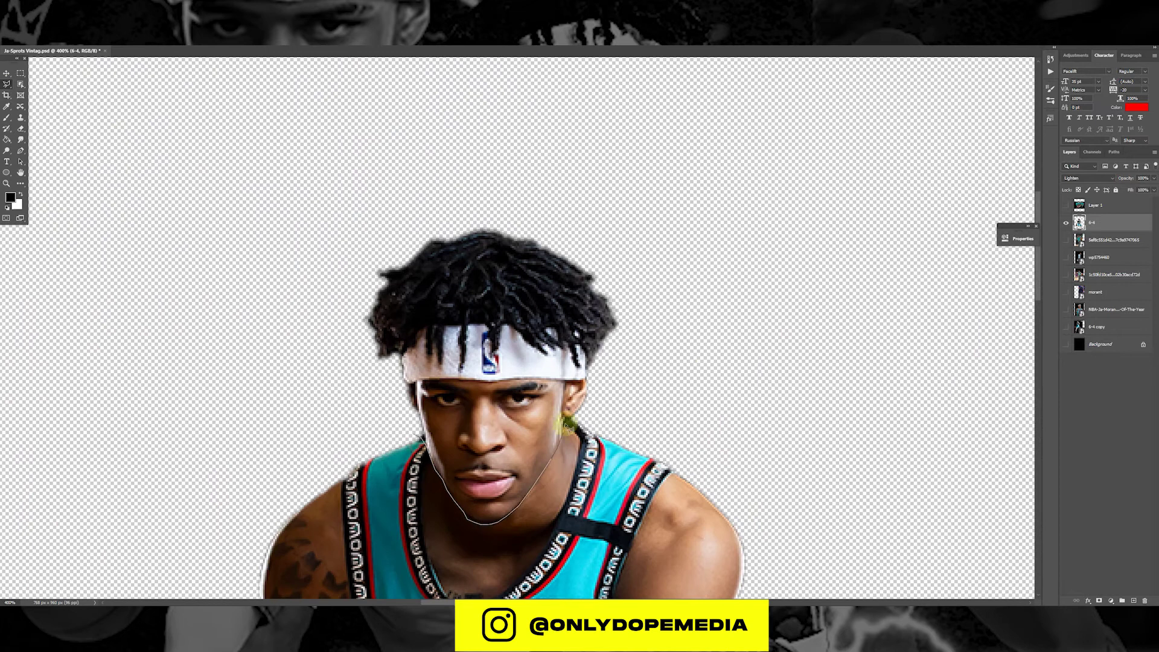
Close the lasso selection around the player's head and copy it to its own layer
{"action": "left_click", "coordinate": [419, 436]}
{"action": "right_click", "coordinate": [448, 342]}
{"action": "left_click", "coordinate": [477, 410]}
{"action": "key", "text": "v"}
{"action": "key", "text": "ctrl+minus"}
{"action": "key", "text": "ctrl+minus"}
{"action": "key", "text": "ctrl+minus"}
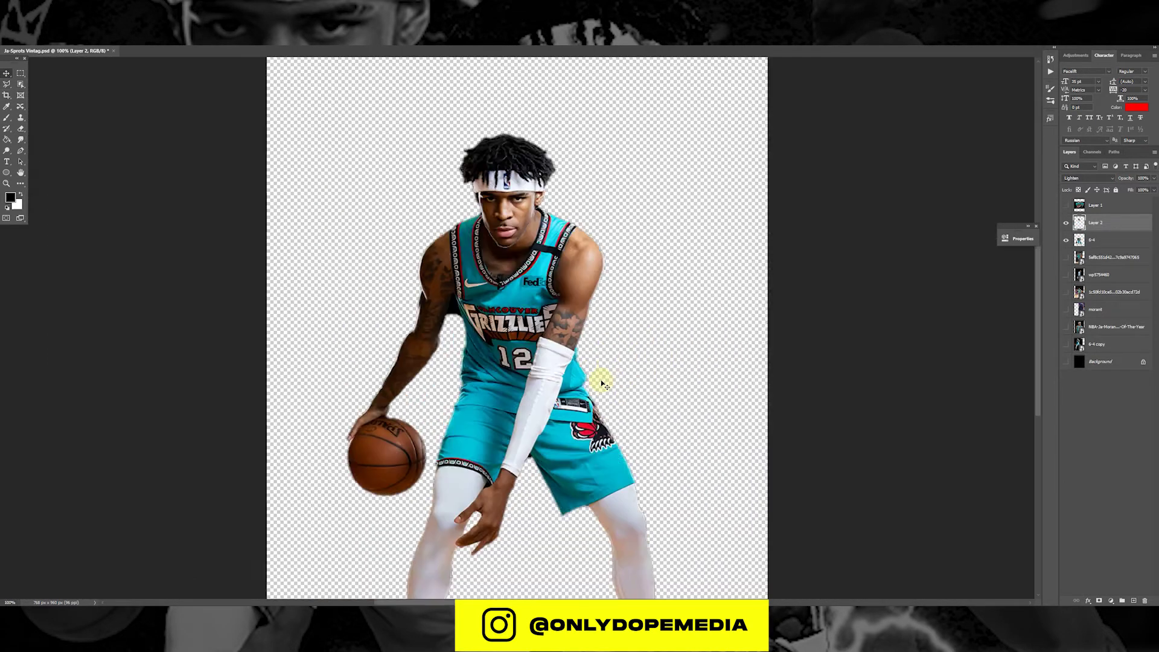
Enlarge the copied head, set its blend mode to Normal, and position it over the player's neck
{"action": "key", "text": "ctrl+plus"}
{"action": "key", "text": "ctrl+t"}
{"action": "left_click_drag", "start_coordinate": [568, 225], "coordinate": [655, 314]}
{"action": "key", "text": "Return"}
{"action": "left_click", "coordinate": [1089, 178]}
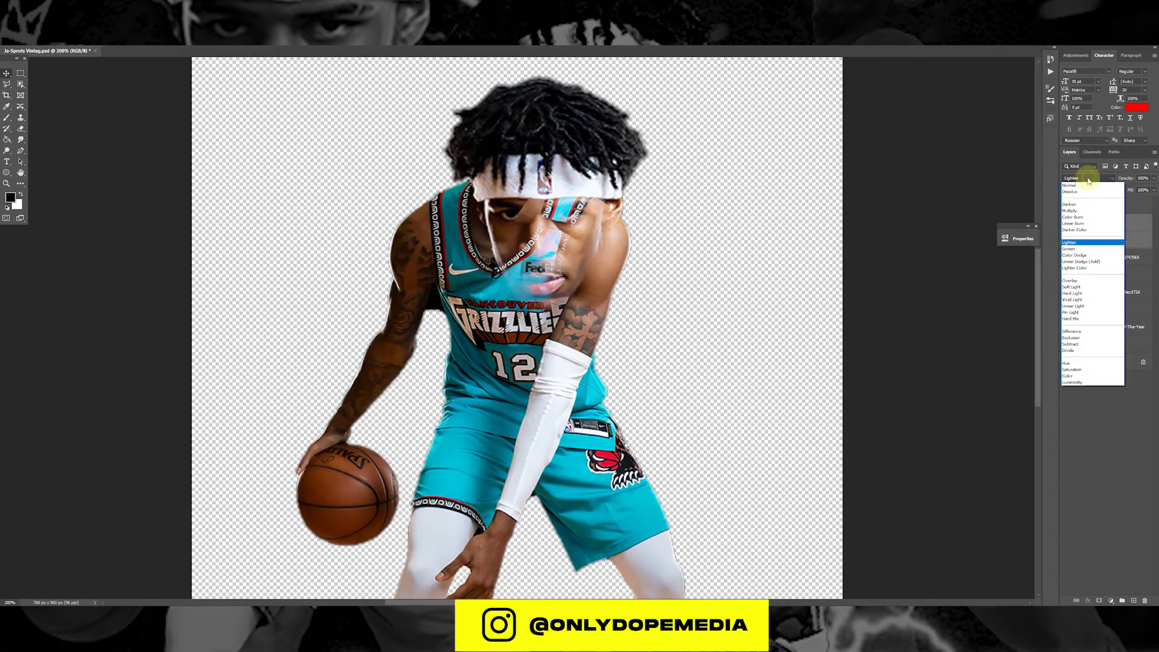
{"action": "left_click", "coordinate": [1079, 185]}
{"action": "left_click_drag", "start_coordinate": [546, 287], "coordinate": [508, 203]}
{"action": "key", "text": "ctrl+minus"}
{"action": "key", "text": "ctrl+minus"}
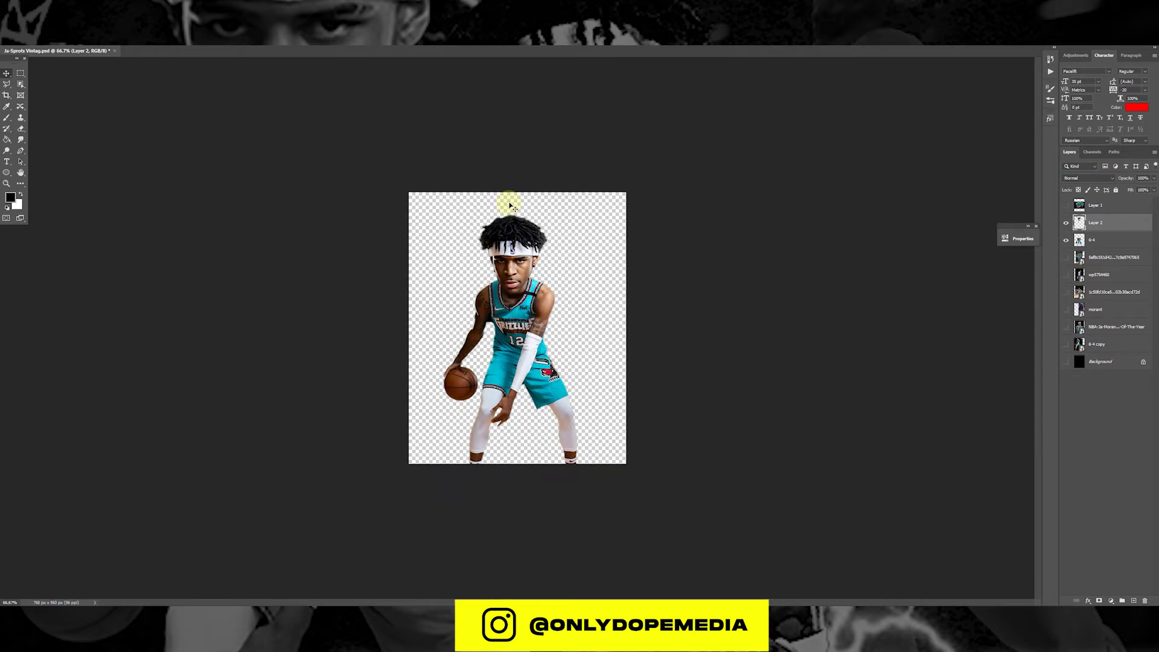
Scale the head and body layers down together and move them up so the feet fit on the canvas
{"action": "left_click", "coordinate": [1103, 241], "text": "shift"}
{"action": "key", "text": "ctrl+t"}
{"action": "key", "text": "Return"}
{"action": "left_click_drag", "start_coordinate": [521, 509], "coordinate": [529, 410]}
Scale down only the body layer beneath the oversized head
{"action": "left_click", "coordinate": [1113, 239]}
{"action": "key", "text": "ctrl+t"}
{"action": "key", "text": "ctrl+plus"}
{"action": "key", "text": "ctrl+plus"}
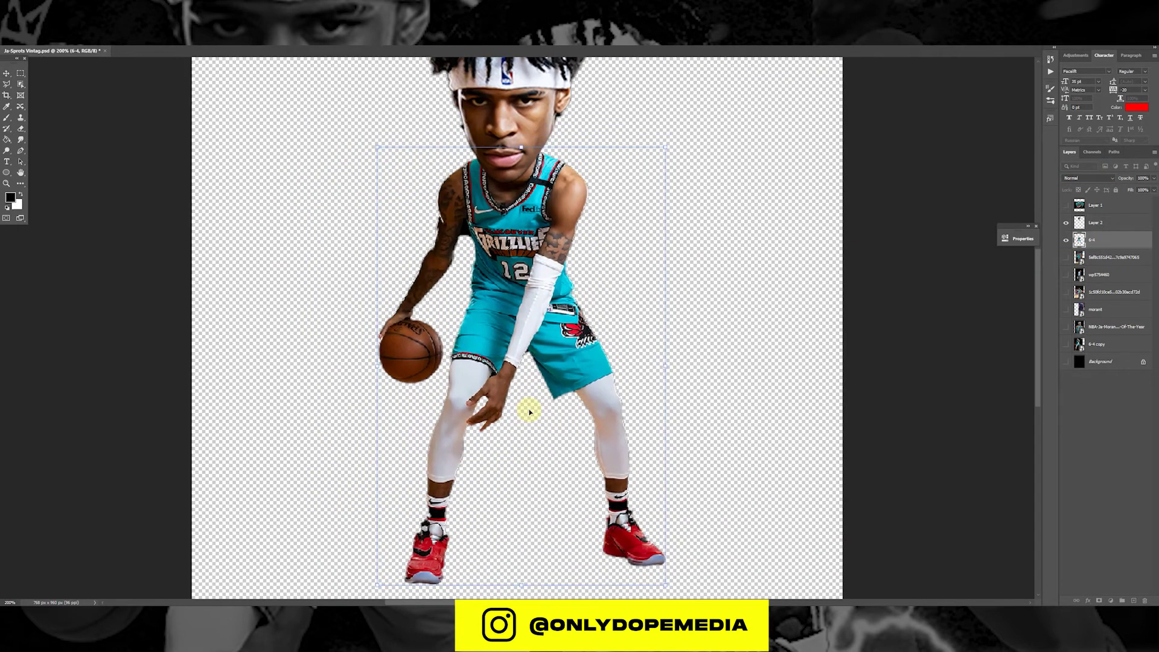
{"action": "key", "text": "Return"}
Save the document, group the head and body layers as "Ja dribble", and move the group toward the canvas's left side
{"action": "key", "text": "ctrl+minus"}
{"action": "key", "text": "ctrl+s"}
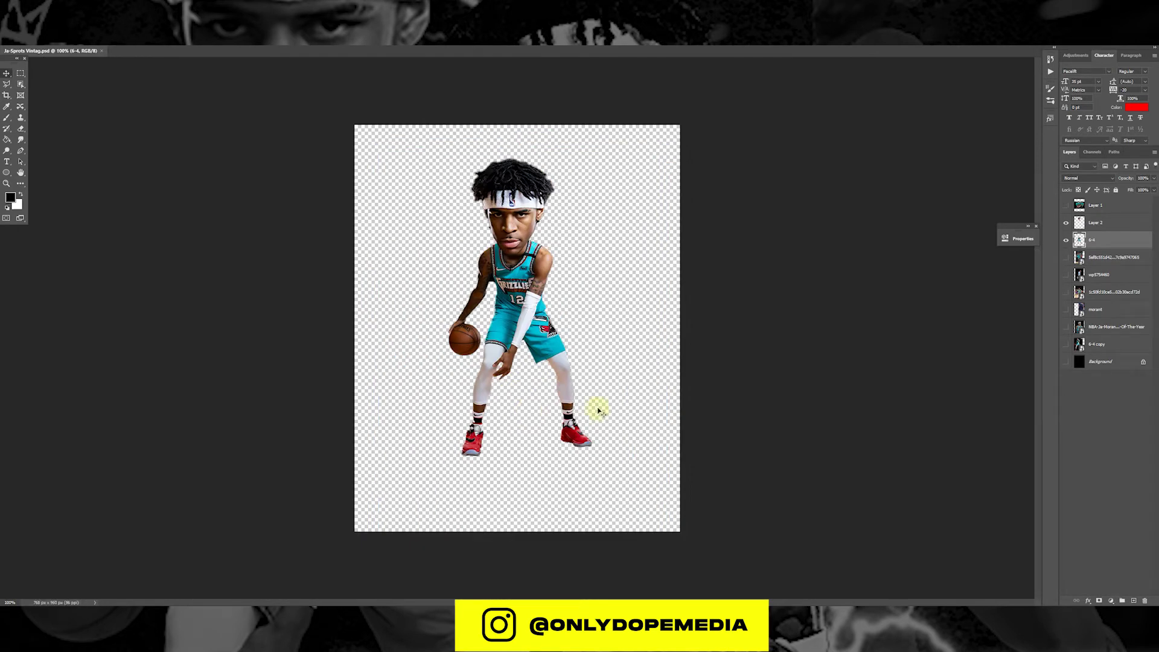
{"action": "key", "text": "ctrl+g"}
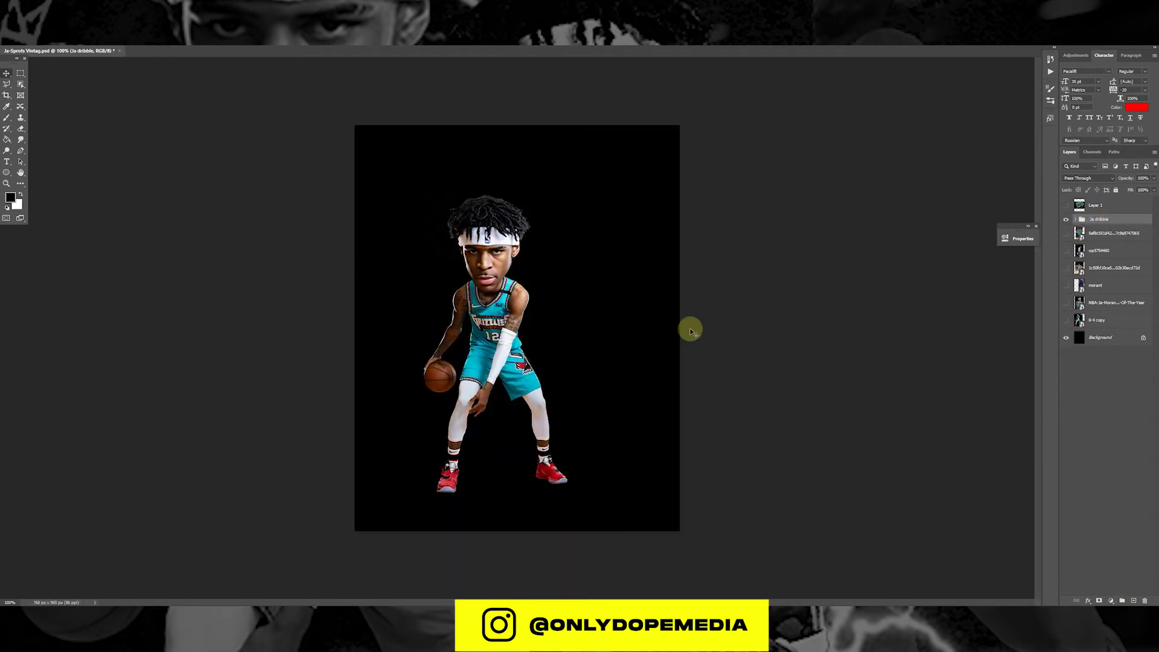
{"action": "left_click_drag", "start_coordinate": [501, 284], "coordinate": [460, 287]}
Show and duplicate the running-player photo layer, and delete the background around the player
{"action": "left_click", "coordinate": [1066, 234]}
{"action": "left_click", "coordinate": [1066, 234]}
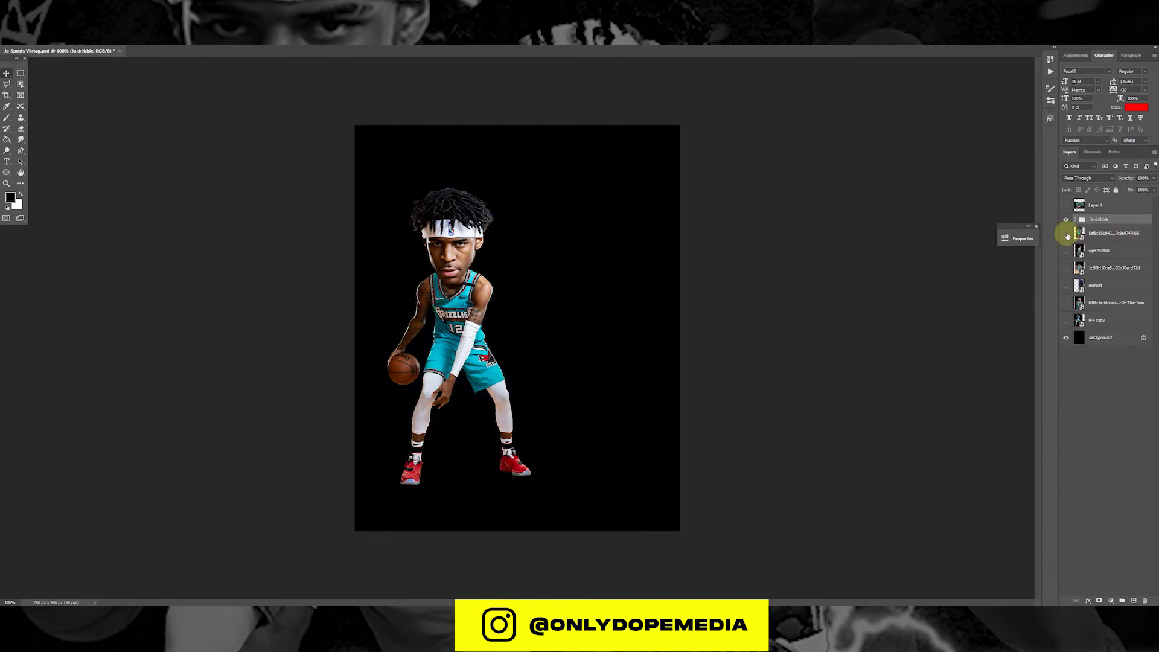
{"action": "left_click", "coordinate": [1065, 249]}
{"action": "left_click", "coordinate": [1065, 248]}
{"action": "left_click", "coordinate": [1065, 233]}
{"action": "right_click", "coordinate": [1108, 234]}
{"action": "left_click", "coordinate": [1131, 267]}
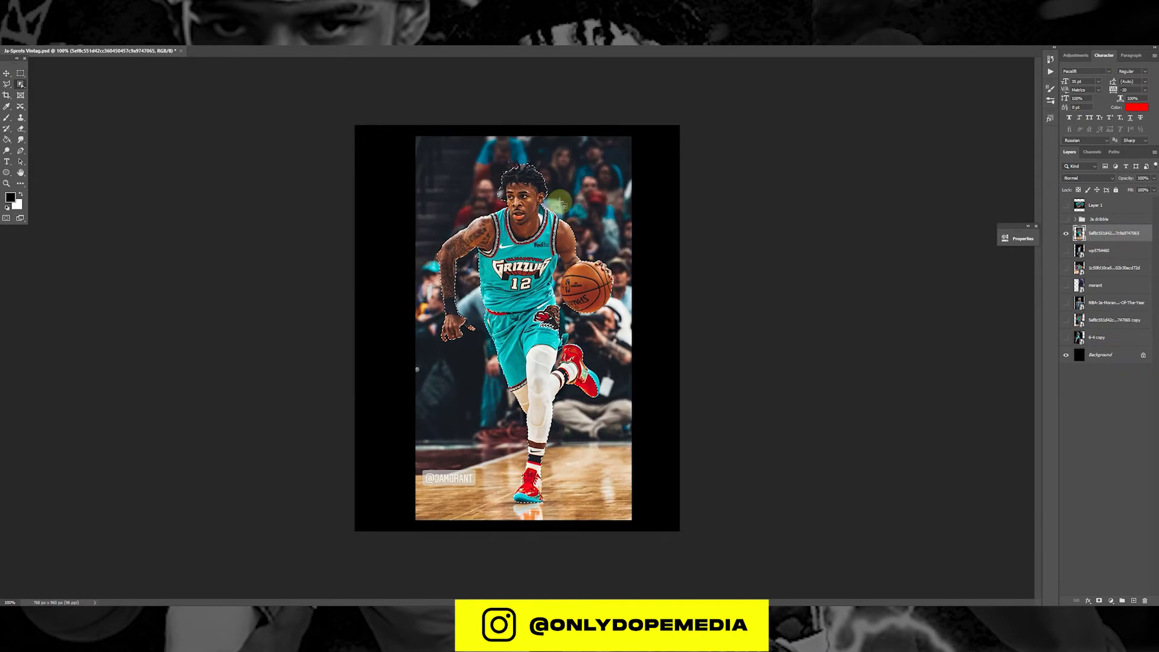
{"action": "key", "text": "ctrl+shift+i"}
{"action": "key", "text": "Delete"}
{"action": "key", "text": "ctrl+d"}
Lasso and delete the leftover background between the running player's leg and raised shoe
{"action": "scroll", "coordinate": [594, 339], "scroll_direction": "up", "scroll_amount": 2}
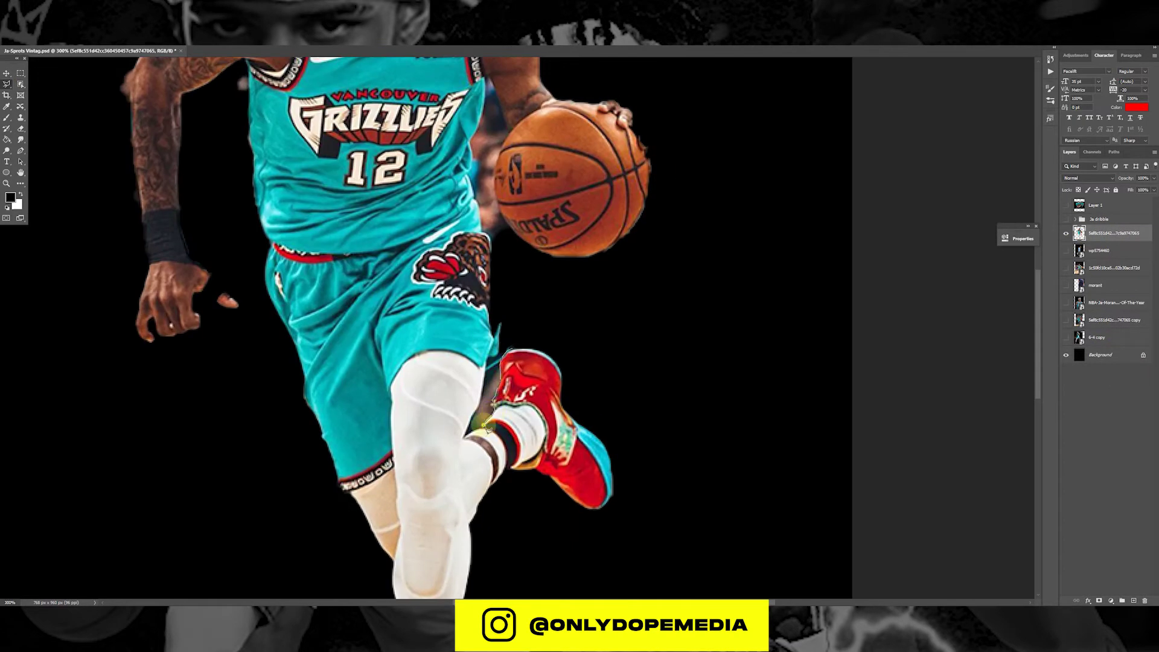
{"action": "mouse_move", "coordinate": [342, 262]}
{"action": "left_mouse_down"}
{"action": "mouse_move", "coordinate": [363, 373]}
{"action": "mouse_move", "coordinate": [358, 464]}
{"action": "left_mouse_up"}
{"action": "key", "text": "l"}
{"action": "left_click", "coordinate": [516, 366]}
{"action": "double_click", "coordinate": [526, 441]}
{"action": "key", "text": "Delete"}
{"action": "key", "text": "ctrl+d"}
Delete the leftover background patches around the running player's elbow and hair
{"action": "left_click_drag", "start_coordinate": [306, 299], "coordinate": [347, 420]}
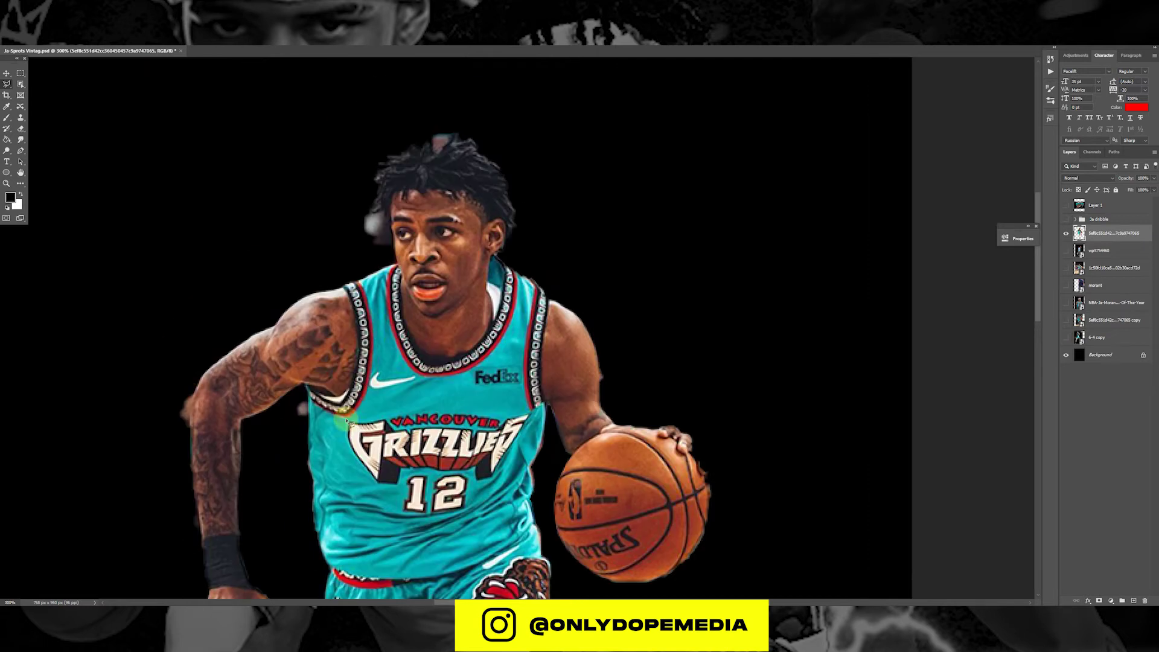
{"action": "left_click", "coordinate": [194, 391]}
{"action": "key", "text": "Delete"}
{"action": "key", "text": "Delete"}
{"action": "left_click_drag", "start_coordinate": [434, 145], "coordinate": [429, 175]}
{"action": "key", "text": "Delete"}
{"action": "left_click_drag", "start_coordinate": [598, 453], "coordinate": [600, 336]}
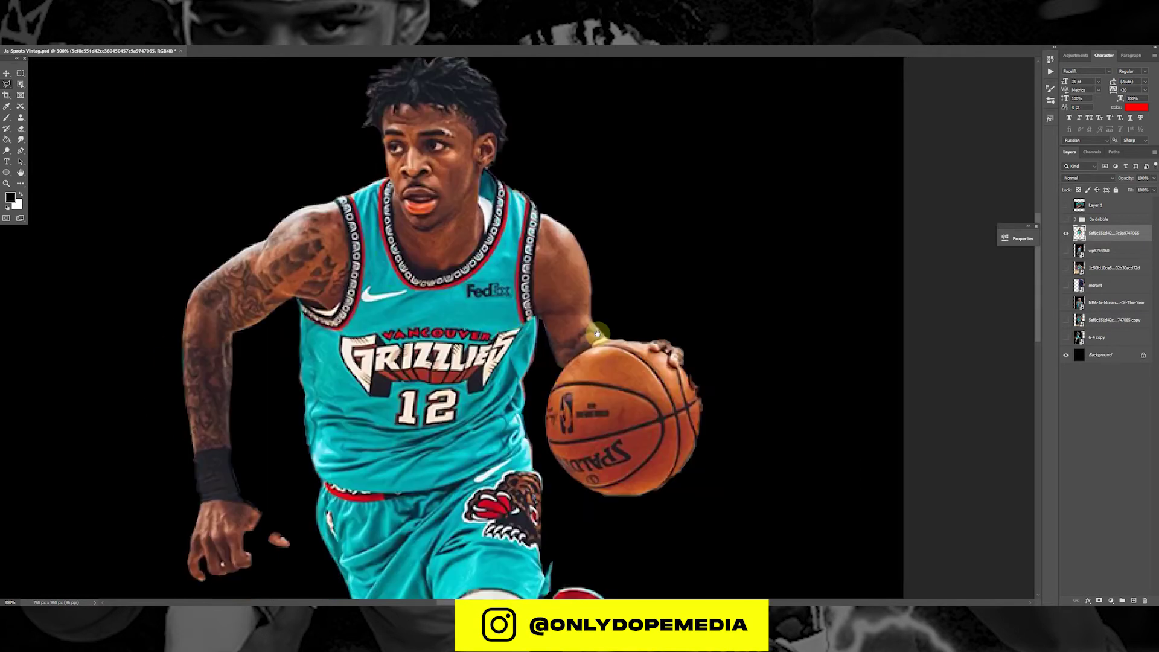
Delete the remaining background beside the running player's lower body and hide that layer
{"action": "left_click_drag", "start_coordinate": [577, 574], "coordinate": [599, 72]}
{"action": "left_click", "coordinate": [520, 526]}
{"action": "key", "text": "Delete"}
{"action": "scroll", "coordinate": [522, 527], "scroll_direction": "up", "scroll_amount": 4}
{"action": "key", "text": "ctrl+1"}
{"action": "key", "text": "ctrl+d"}
{"action": "left_click", "coordinate": [1067, 233]}
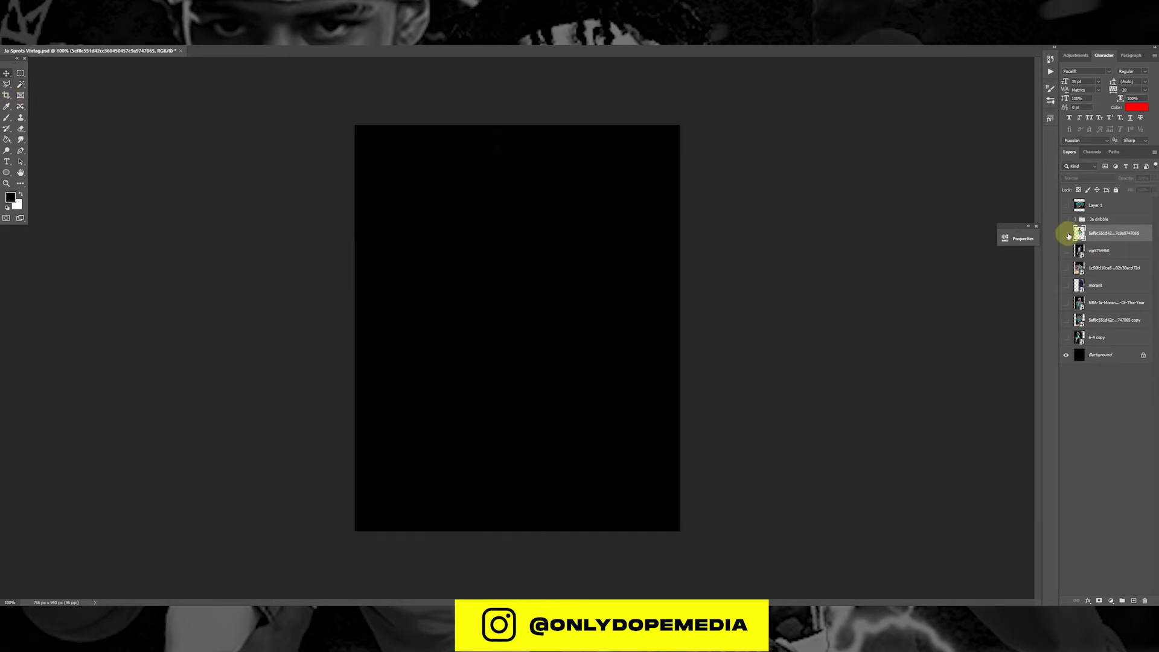
{"action": "left_click", "coordinate": [1066, 285]}
{"action": "left_click", "coordinate": [1096, 285]}
{"action": "key", "text": "ctrl+t"}
{"action": "key", "text": "Escape"}
{"action": "left_click", "coordinate": [1066, 285]}
Show the Memphis Grizzlies logo layer and delete the background around the logo with the Magic Wand
{"action": "left_click", "coordinate": [1096, 205]}
{"action": "left_click", "coordinate": [1066, 205]}
{"action": "left_click", "coordinate": [1066, 355]}
{"action": "key", "text": "w"}
{"action": "left_click", "coordinate": [651, 366]}
{"action": "key", "text": "Delete"}
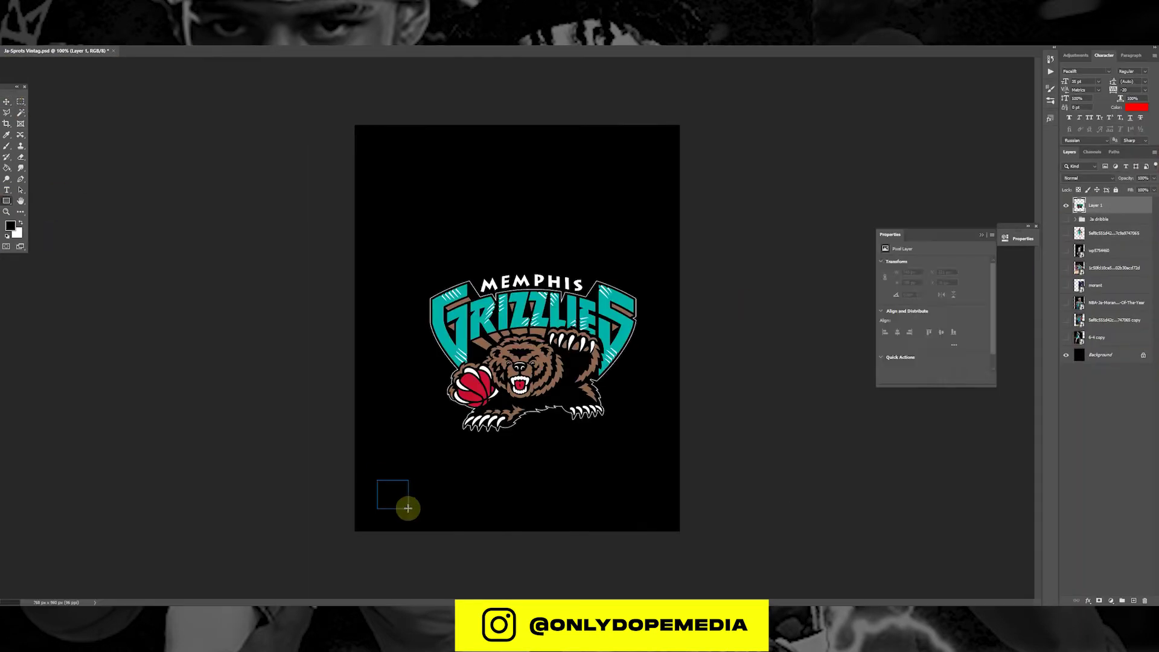
{"action": "left_click_drag", "start_coordinate": [406, 505], "coordinate": [407, 508]}
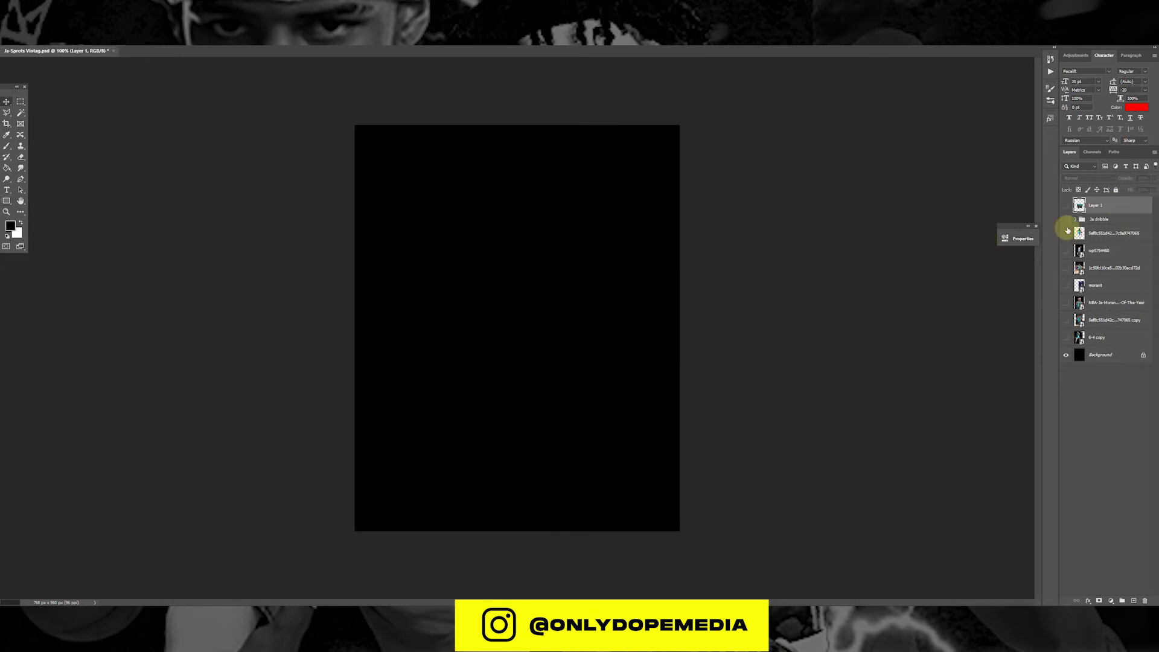
Show the "Ja dribble" group and the running-player cutout, and convert the cutout to a smart object
{"action": "left_click", "coordinate": [1067, 219]}
{"action": "left_click_drag", "start_coordinate": [426, 259], "coordinate": [461, 259]}
{"action": "left_click", "coordinate": [1067, 233]}
{"action": "right_click", "coordinate": [1127, 237]}
{"action": "left_click", "coordinate": [1136, 343]}
Scale down the running-player cutout and place it beside the dribbling figure
{"action": "key", "text": "ctrl+t"}
{"action": "left_click_drag", "start_coordinate": [617, 169], "coordinate": [572, 240]}
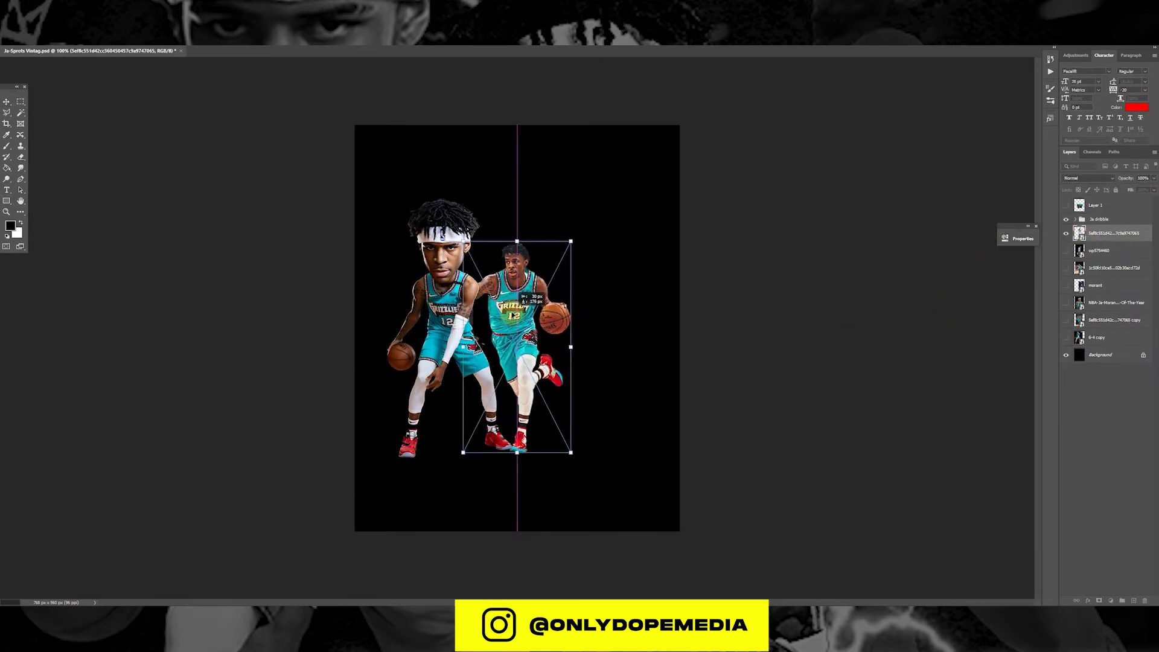
{"action": "left_click_drag", "start_coordinate": [520, 313], "coordinate": [500, 313]}
Hide the running-player cutout, show the portrait of the player holding a ball, and rasterize the portrait layer
{"action": "left_click", "coordinate": [1066, 285]}
{"action": "left_click", "coordinate": [1067, 285]}
{"action": "left_click", "coordinate": [1066, 233]}
{"action": "left_click", "coordinate": [1066, 303]}
{"action": "left_click", "coordinate": [1066, 354]}
{"action": "right_click", "coordinate": [1101, 302]}
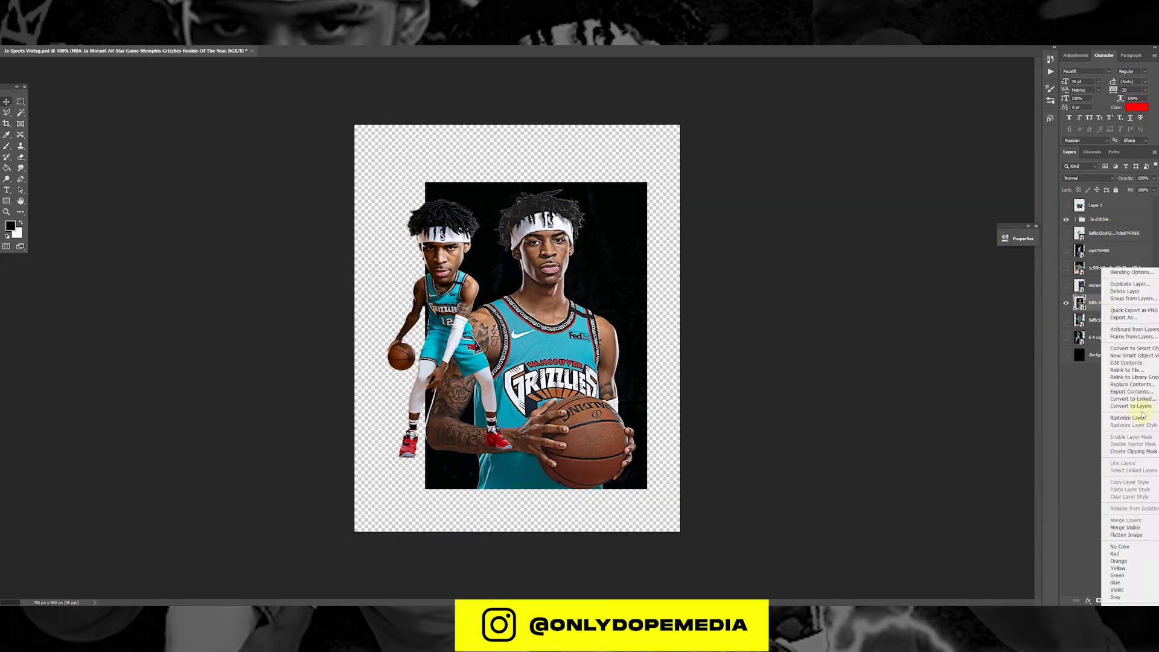
{"action": "left_click", "coordinate": [1139, 414]}
Select the player in the portrait, delete the surrounding background, and show the black background and dribble group again
{"action": "left_click_drag", "start_coordinate": [441, 195], "coordinate": [610, 445]}
{"action": "left_click", "coordinate": [1066, 219]}
{"action": "key", "text": "ctrl+shift+i"}
{"action": "key", "text": "Delete"}
{"action": "left_click", "coordinate": [1066, 354]}
{"action": "left_click", "coordinate": [1066, 219]}
Scale the portrait cutout down slightly and position it near the canvas centre
{"action": "key", "text": "ctrl+t"}
{"action": "left_click_drag", "start_coordinate": [534, 407], "coordinate": [525, 412]}
{"action": "key", "text": "Return"}
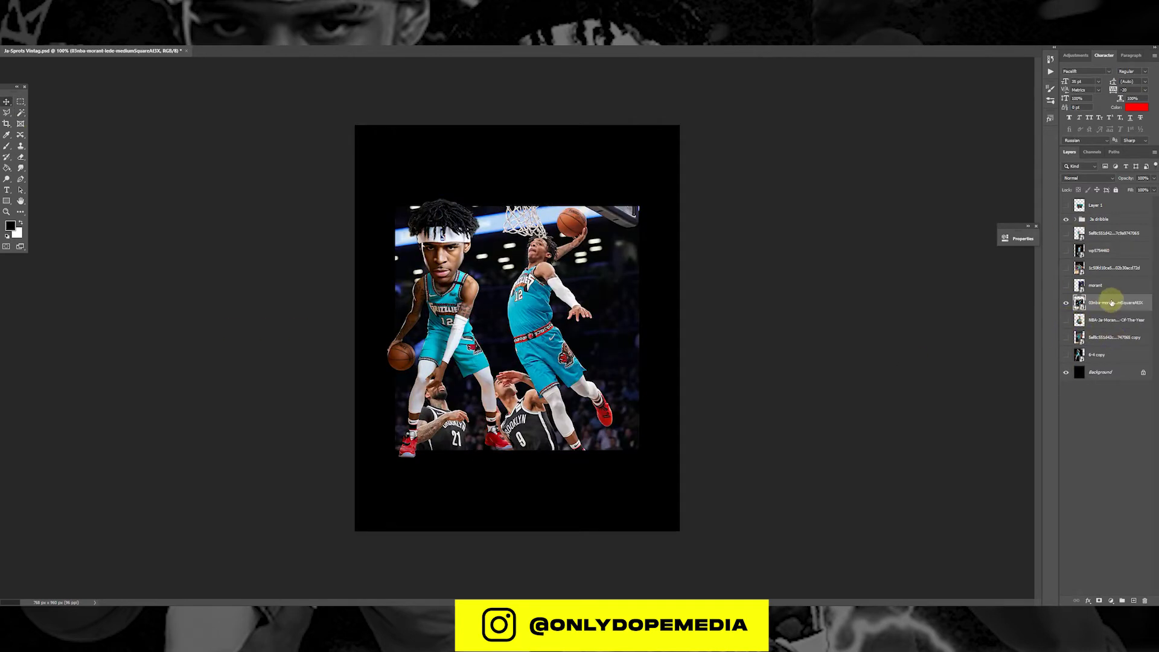
Move the dunk photo to the right behind the dribbling figure and add a layer mask to it
{"action": "left_click_drag", "start_coordinate": [590, 418], "coordinate": [590, 413]}
{"action": "left_click_drag", "start_coordinate": [537, 388], "coordinate": [563, 387]}
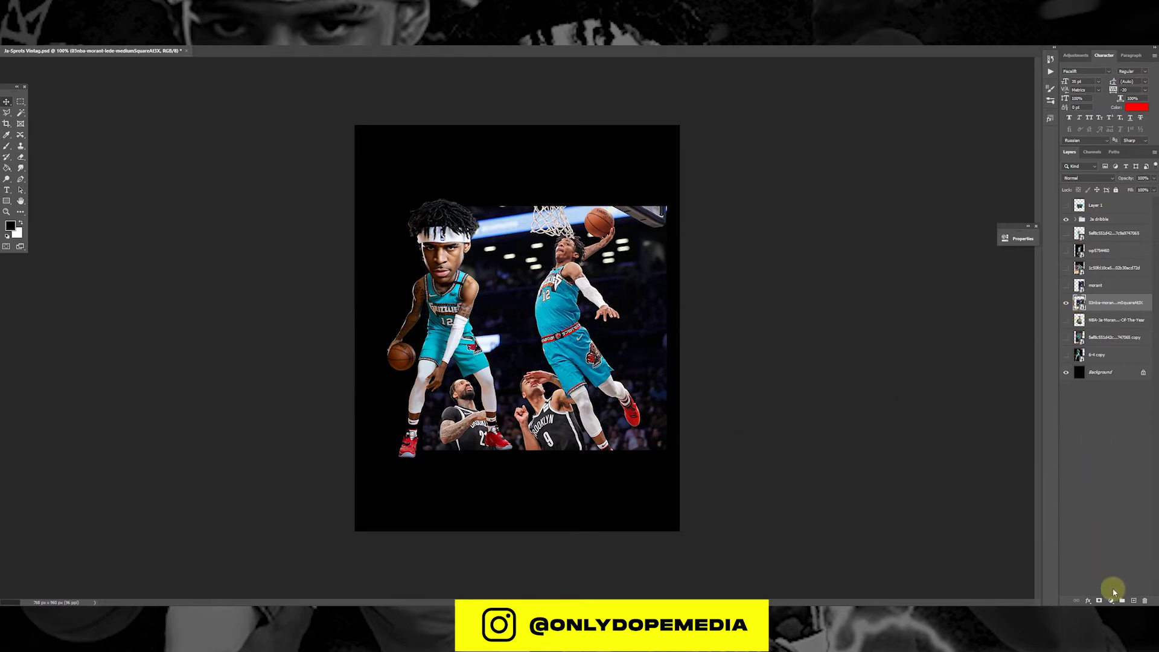
{"action": "left_click", "coordinate": [1099, 601]}
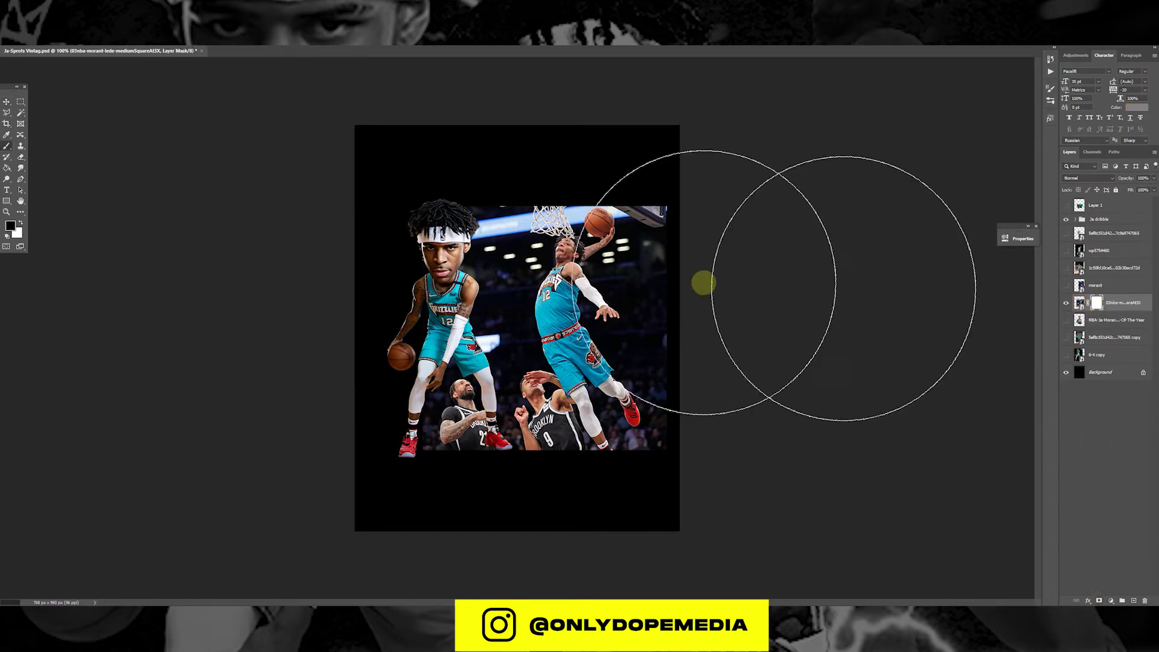
Paint black with a smaller brush on the dunk photo's mask to hide the defender behind the dribbling figure
{"action": "key", "text": "["}
{"action": "key", "text": "["}
{"action": "key", "text": "["}
{"action": "key", "text": "["}
{"action": "key", "text": "["}
{"action": "key", "text": "["}
{"action": "key", "text": "["}
{"action": "mouse_move", "coordinate": [433, 349]}
{"action": "left_mouse_down"}
{"action": "mouse_move", "coordinate": [436, 442]}
{"action": "mouse_move", "coordinate": [427, 404]}
{"action": "mouse_move", "coordinate": [474, 467]}
{"action": "mouse_move", "coordinate": [462, 392]}
{"action": "mouse_move", "coordinate": [455, 378]}
{"action": "mouse_move", "coordinate": [468, 431]}
{"action": "mouse_move", "coordinate": [437, 352]}
{"action": "mouse_move", "coordinate": [428, 258]}
{"action": "mouse_move", "coordinate": [439, 201]}
{"action": "left_mouse_up"}
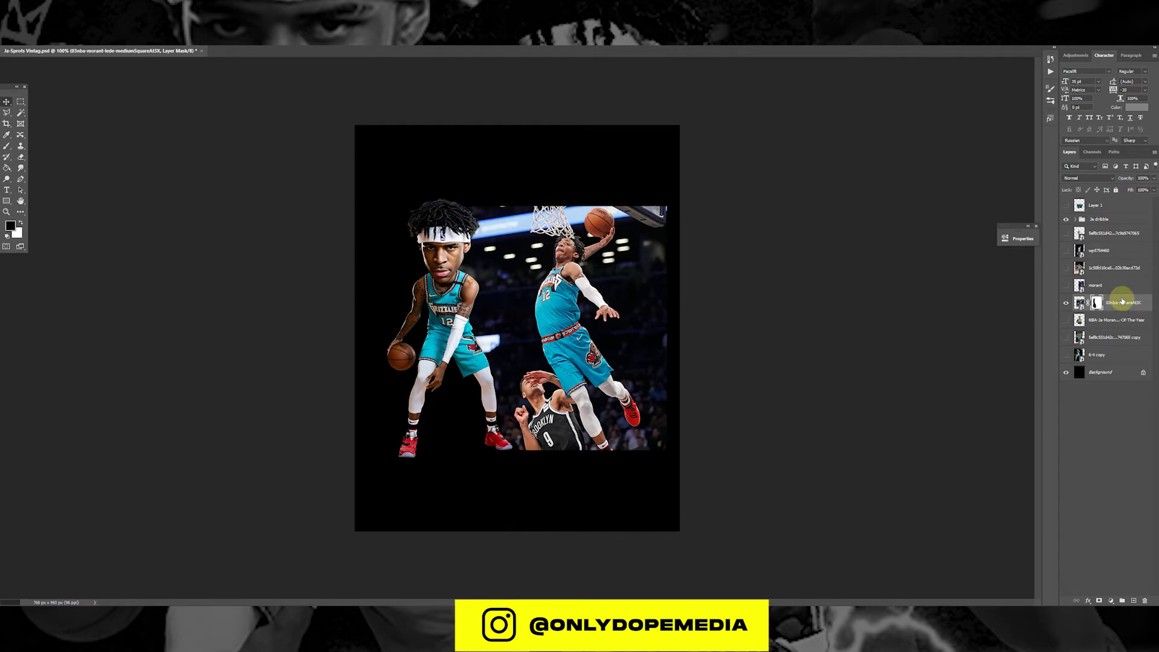
Apply a Black & White adjustment to the dunk photo itself rather than its mask
{"action": "left_click", "coordinate": [48, 41]}
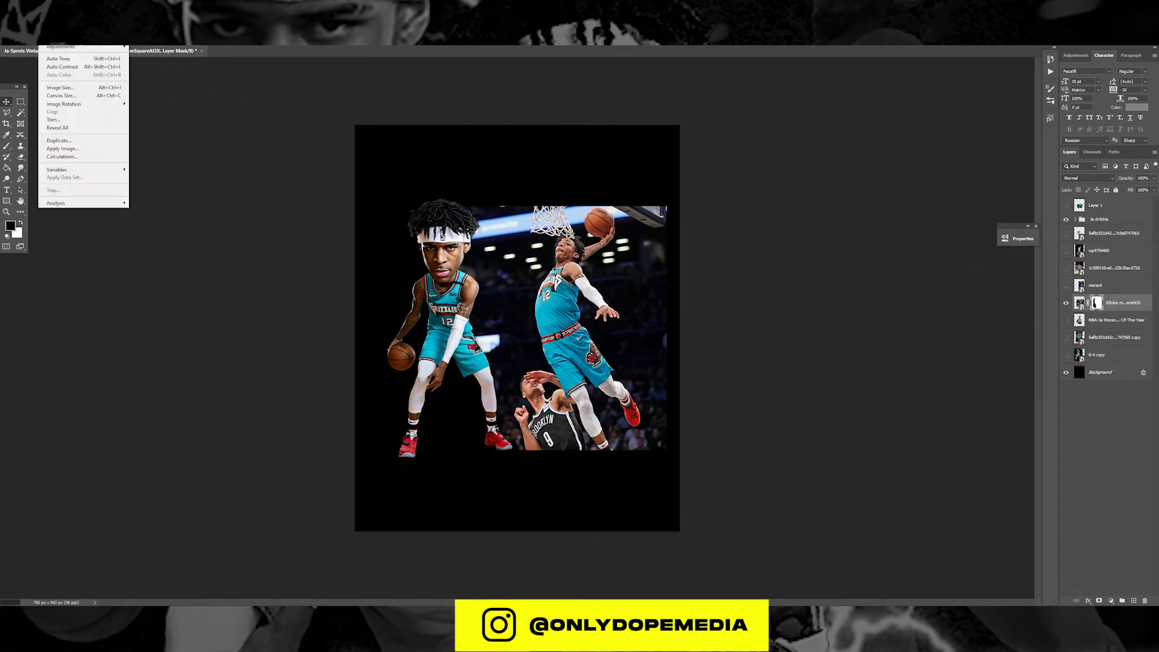
{"action": "mouse_move", "coordinate": [63, 47]}
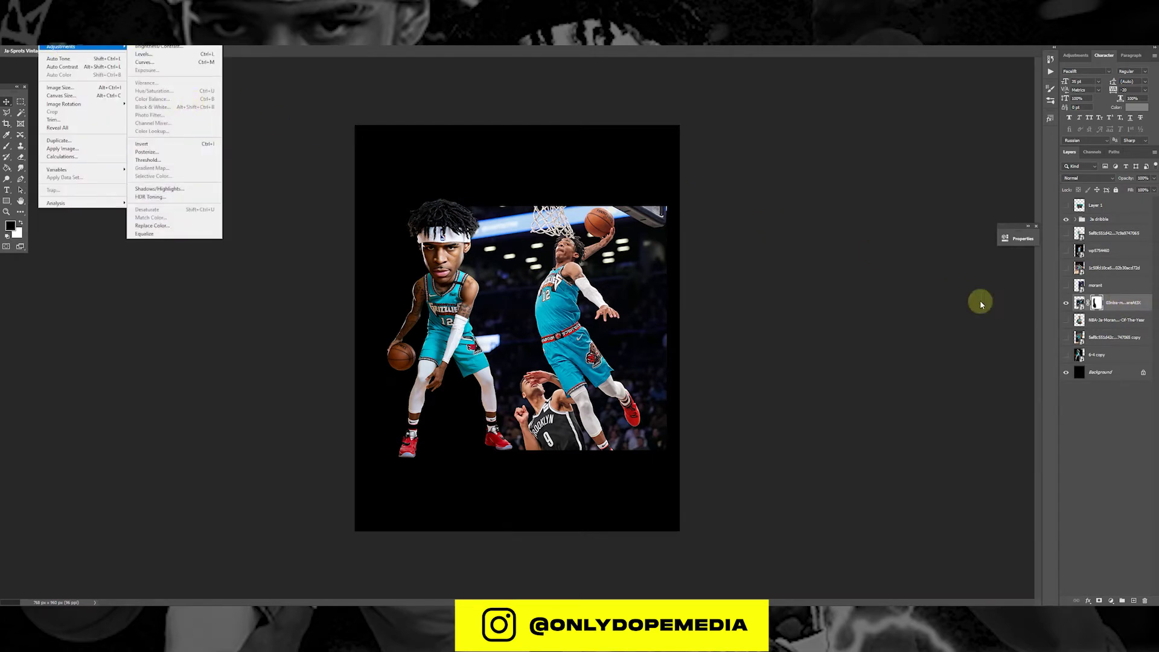
{"action": "left_click", "coordinate": [1079, 303]}
{"action": "left_click", "coordinate": [63, 45]}
{"action": "mouse_move", "coordinate": [85, 52]}
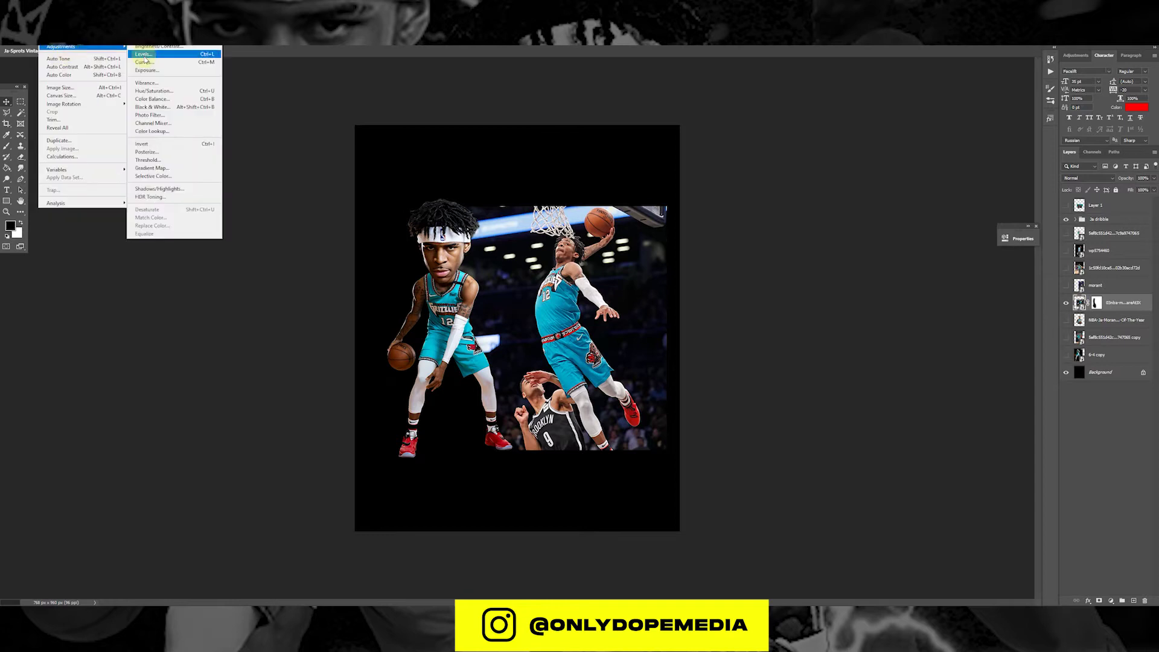
{"action": "left_click", "coordinate": [156, 107]}
{"action": "left_click", "coordinate": [799, 158]}
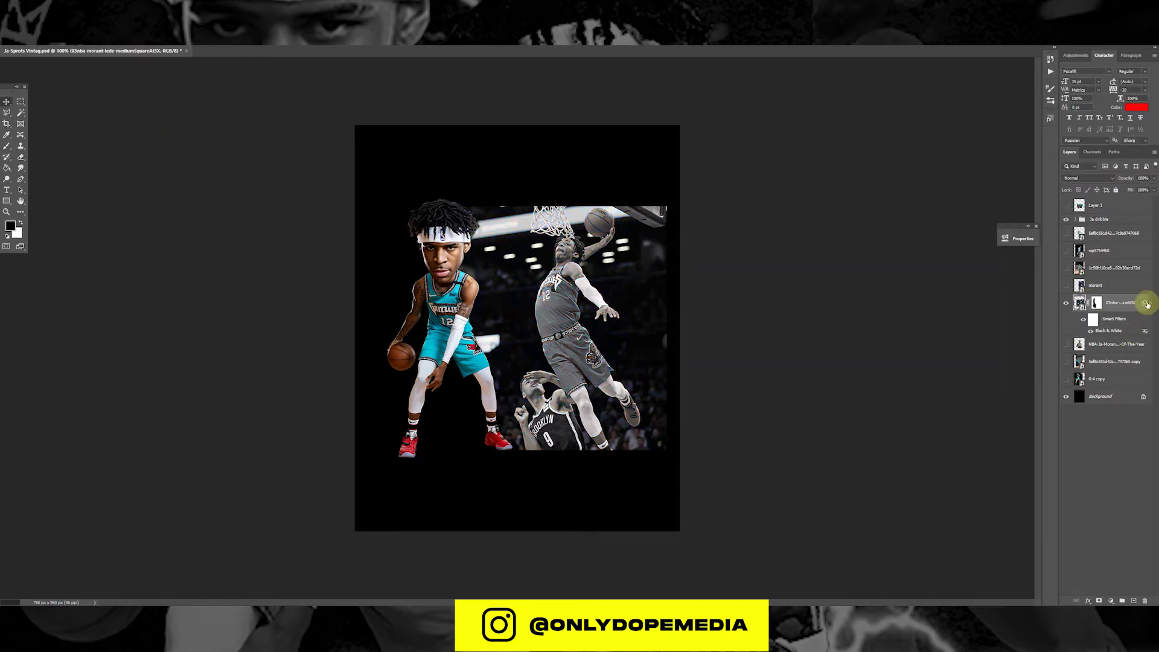
Add a Color Overlay to the dunk photo, sampling teal 00b4cd from the dribbling player's uniform
{"action": "double_click", "coordinate": [1126, 301]}
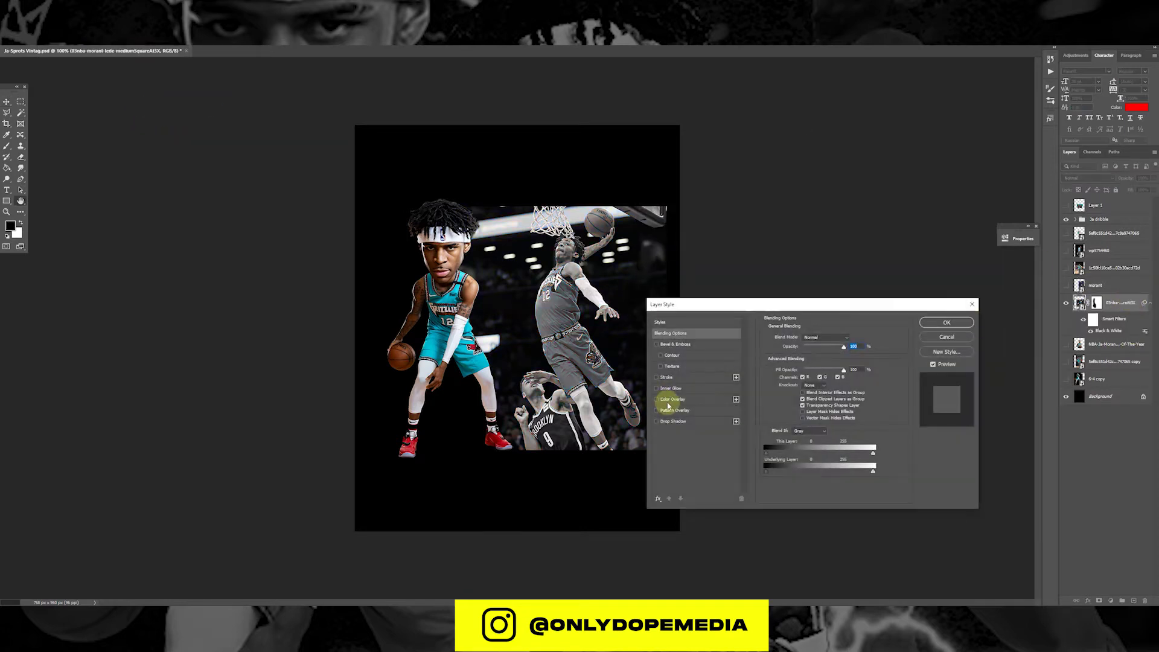
{"action": "left_click", "coordinate": [671, 399]}
{"action": "left_click", "coordinate": [851, 338]}
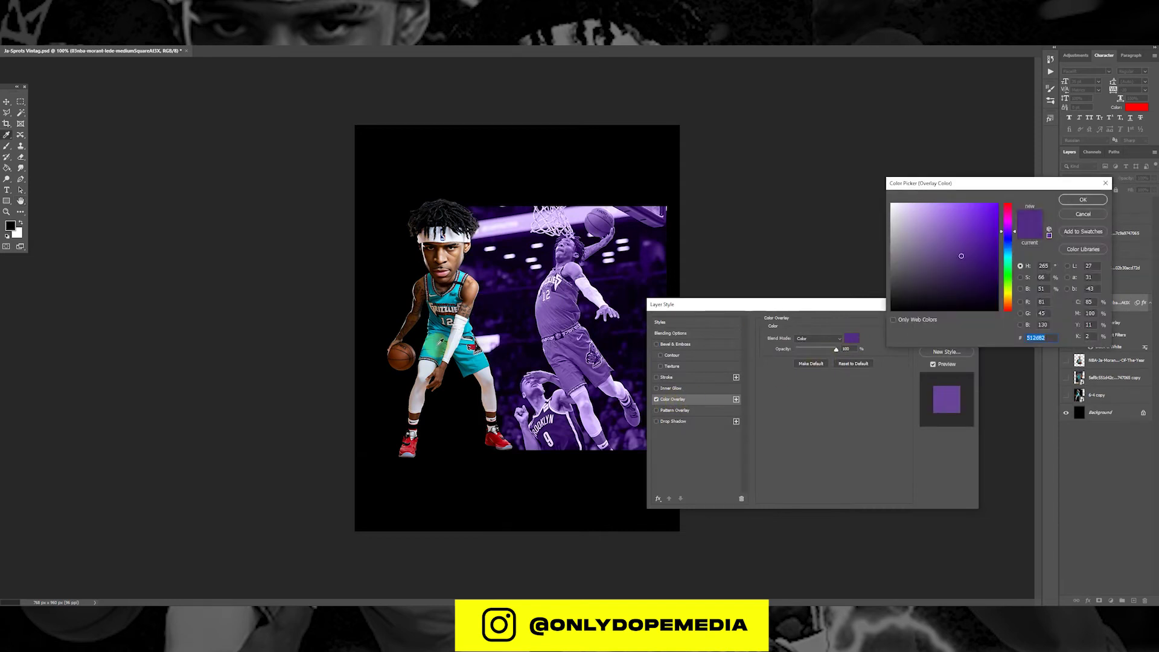
{"action": "left_click", "coordinate": [438, 344]}
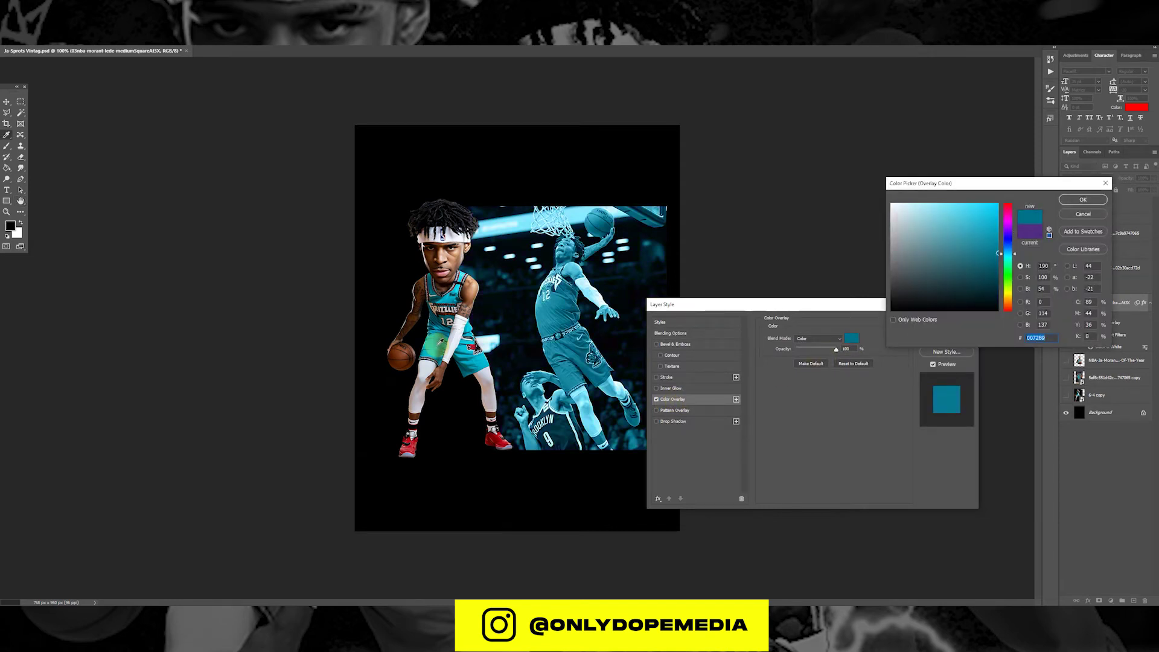
{"action": "left_click", "coordinate": [407, 448]}
{"action": "left_click", "coordinate": [462, 356]}
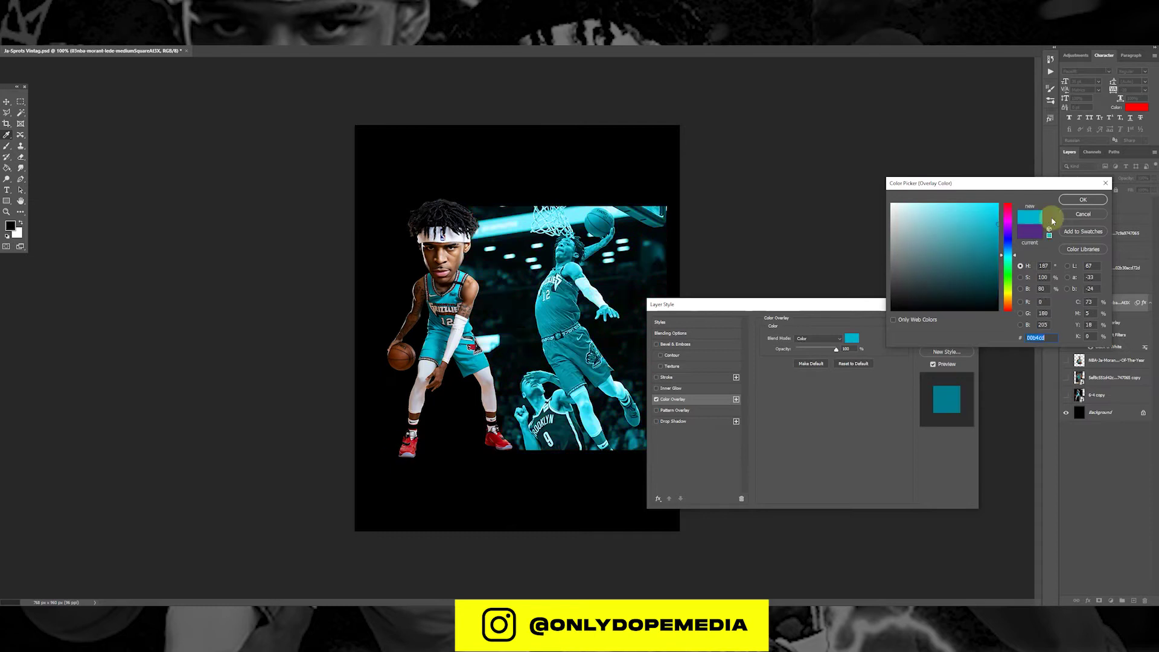
{"action": "left_click", "coordinate": [1082, 199]}
Choose an overlay blend mode that tints the dunk photo teal while keeping its dark areas, and collapse the layer's effects
{"action": "left_click", "coordinate": [818, 338]}
{"action": "left_click", "coordinate": [809, 367]}
{"action": "scroll", "coordinate": [811, 343], "scroll_direction": "down", "scroll_amount": 14}
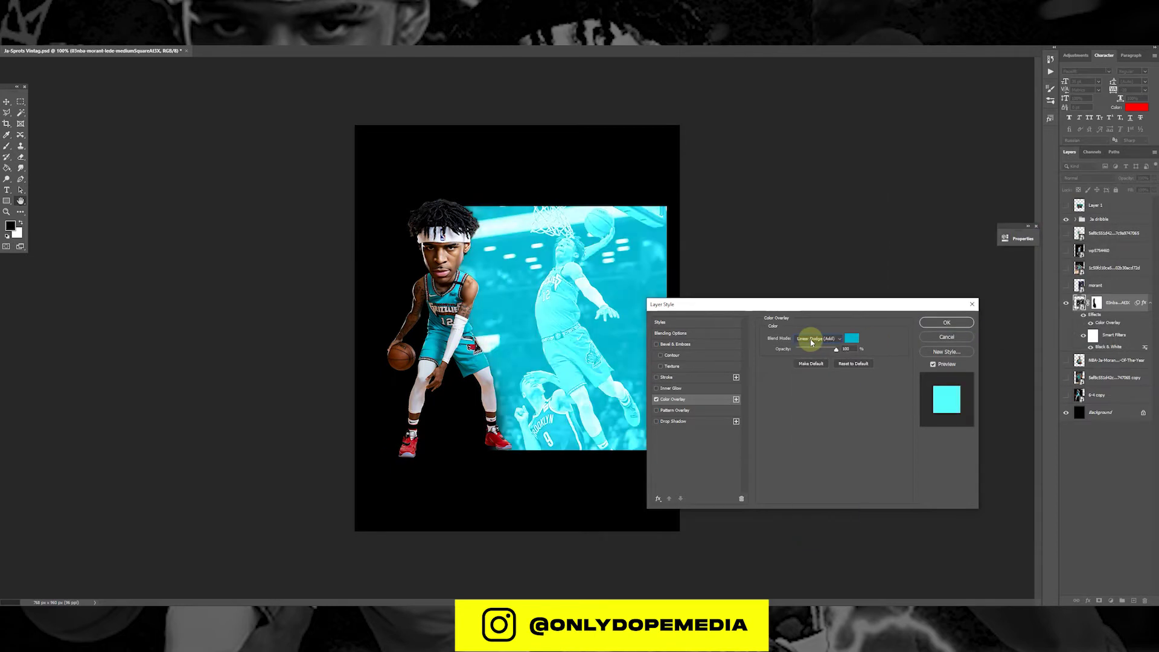
{"action": "scroll", "coordinate": [811, 342], "scroll_direction": "down", "scroll_amount": 8}
{"action": "key", "text": "Return"}
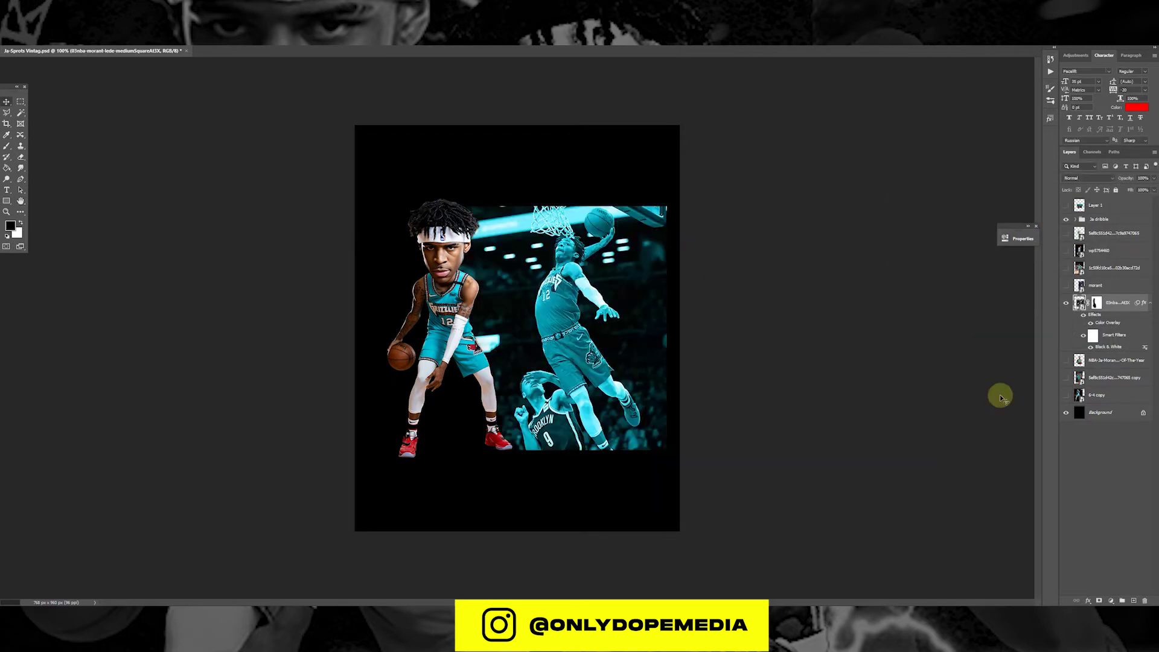
{"action": "left_click", "coordinate": [1149, 302]}
Move the portrait cutout layer directly below the "Ja dribble" group and show it
{"action": "left_click", "coordinate": [1066, 285]}
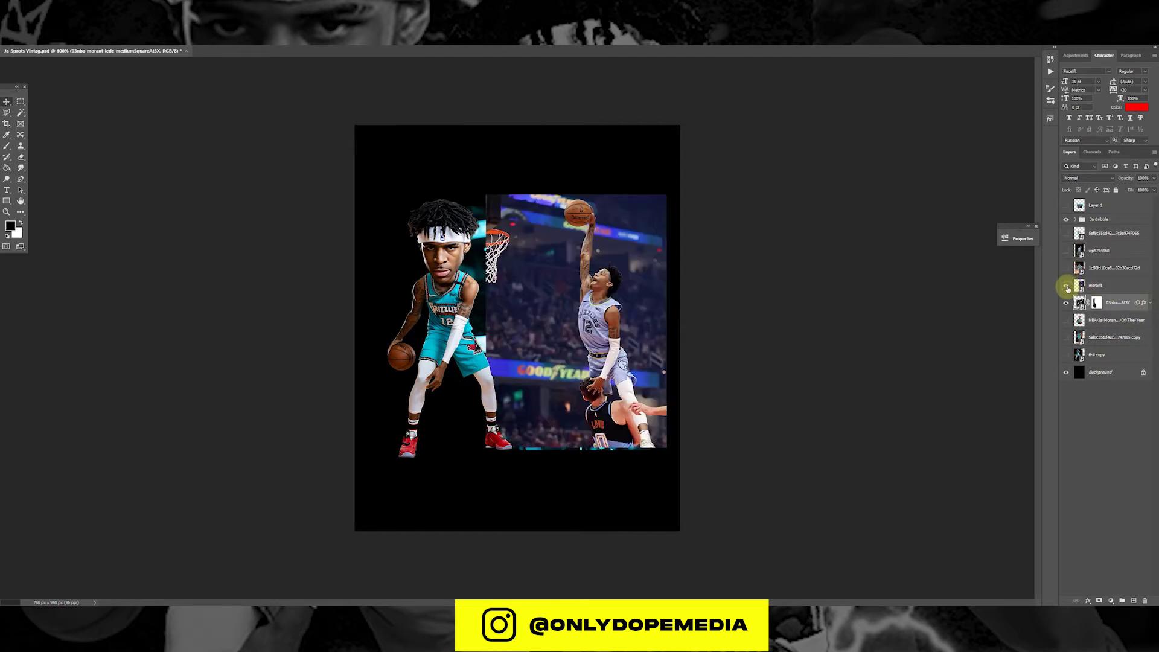
{"action": "left_click", "coordinate": [1067, 288]}
{"action": "left_click_drag", "start_coordinate": [1114, 290], "coordinate": [1105, 231]}
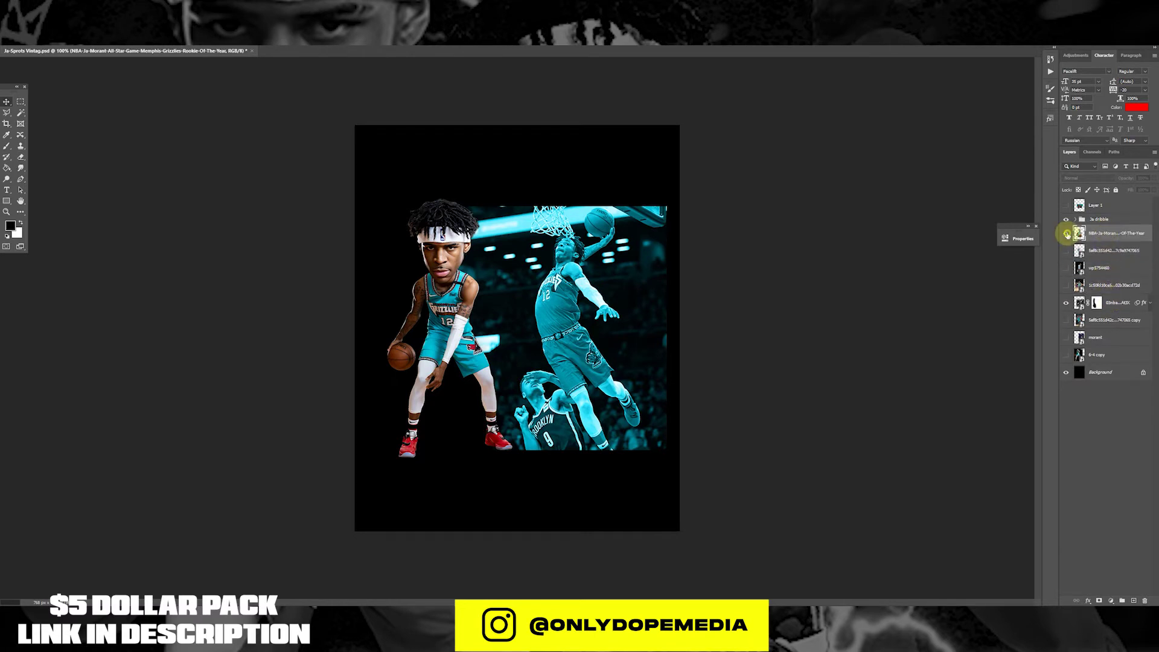
{"action": "left_click", "coordinate": [1067, 234]}
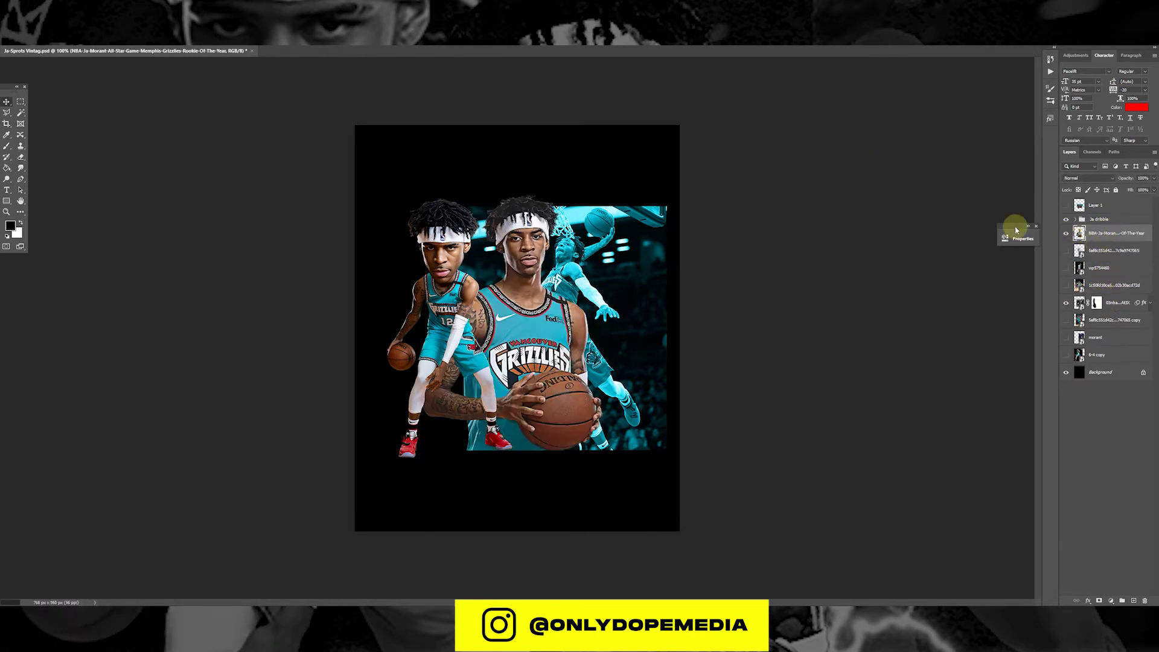
Convert the portrait cutout to a smart object and apply a Black & White adjustment to it
{"action": "right_click", "coordinate": [1138, 241]}
{"action": "left_click", "coordinate": [1149, 351]}
{"action": "left_click", "coordinate": [48, 25]}
{"action": "mouse_move", "coordinate": [79, 49]}
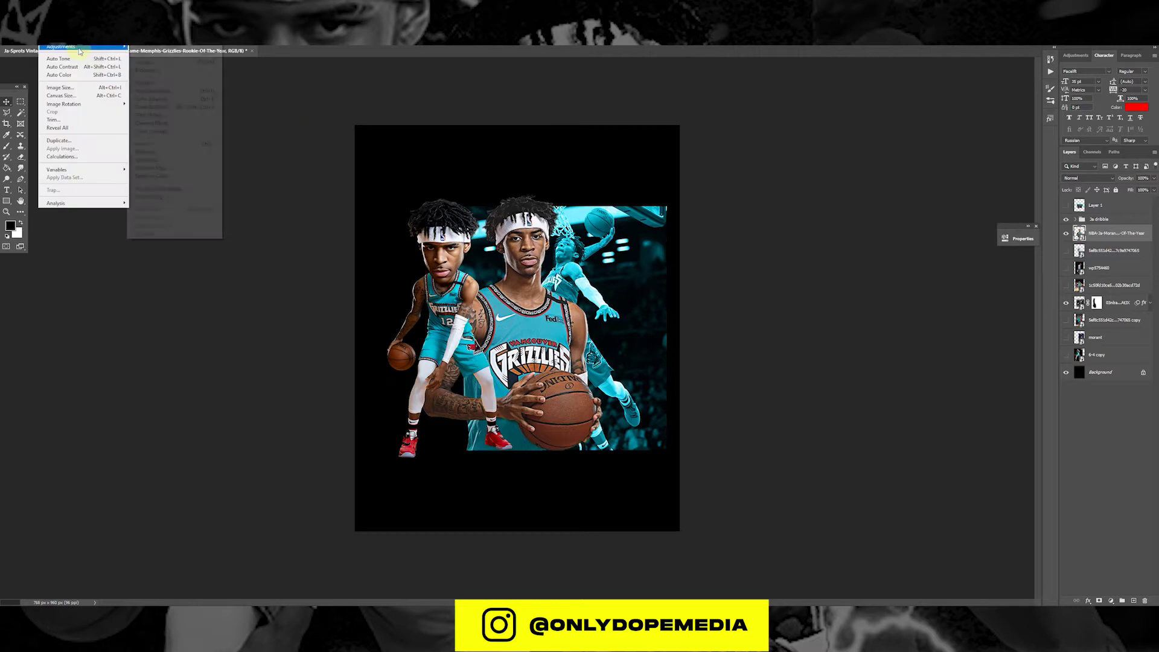
{"action": "left_click", "coordinate": [157, 108]}
{"action": "left_click", "coordinate": [784, 156]}
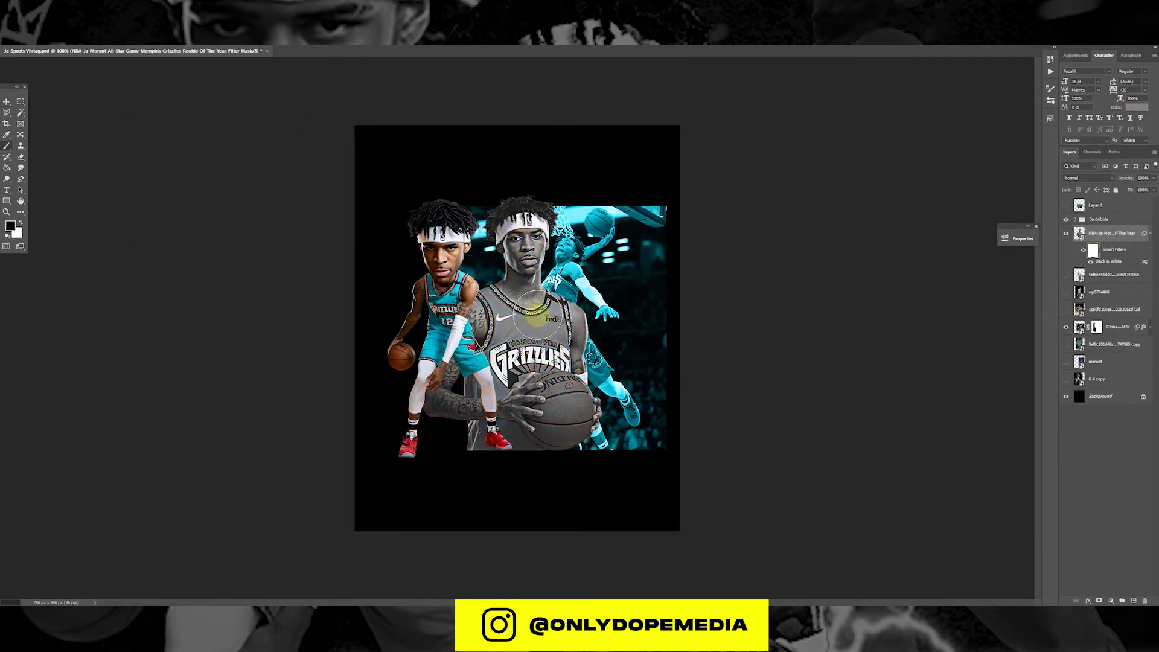
Hide the "Ja dribble" group and paint black on the portrait's Black & White filter mask to bring back the jersey's teal
{"action": "key", "text": "ctrl+plus"}
{"action": "left_click", "coordinate": [1066, 219]}
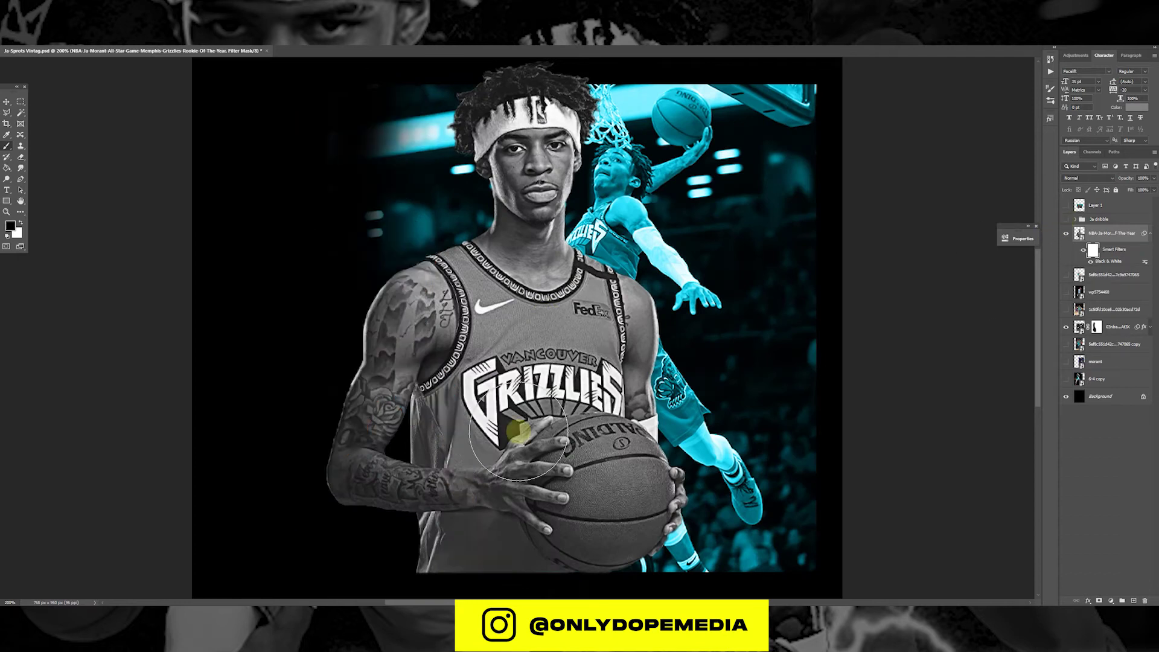
{"action": "key", "text": "bracketleft"}
{"action": "key", "text": "bracketleft"}
{"action": "key", "text": "bracketleft"}
{"action": "key", "text": "bracketleft"}
{"action": "key", "text": "bracketleft"}
{"action": "mouse_move", "coordinate": [448, 433]}
{"action": "left_mouse_down"}
{"action": "mouse_move", "coordinate": [471, 454]}
{"action": "mouse_move", "coordinate": [495, 346]}
{"action": "mouse_move", "coordinate": [535, 313]}
{"action": "mouse_move", "coordinate": [586, 341]}
{"action": "left_mouse_up"}
Refine the filter mask by painting white over the skin, ball, jersey trim and "VANCOUVER" lettering to keep them grey
{"action": "key", "text": "ctrl+plus"}
{"action": "key", "text": "ctrl+plus"}
{"action": "key", "text": "ctrl+plus"}
{"action": "key", "text": "x"}
{"action": "key", "text": "bracketleft"}
{"action": "key", "text": "bracketleft"}
{"action": "key", "text": "bracketleft"}
{"action": "key", "text": "bracketleft"}
{"action": "key", "text": "bracketleft"}
{"action": "key", "text": "bracketleft"}
{"action": "key", "text": "bracketleft"}
{"action": "key", "text": "bracketleft"}
{"action": "left_click_drag", "start_coordinate": [580, 532], "coordinate": [508, 538]}
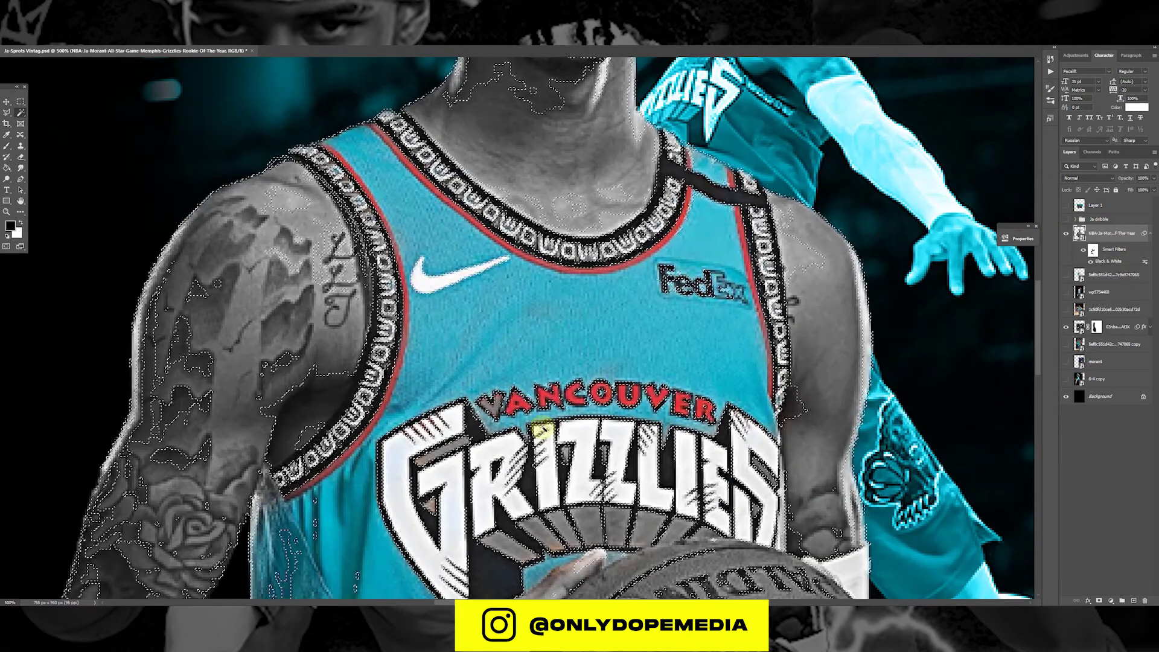
{"action": "left_click_drag", "start_coordinate": [550, 395], "coordinate": [493, 409]}
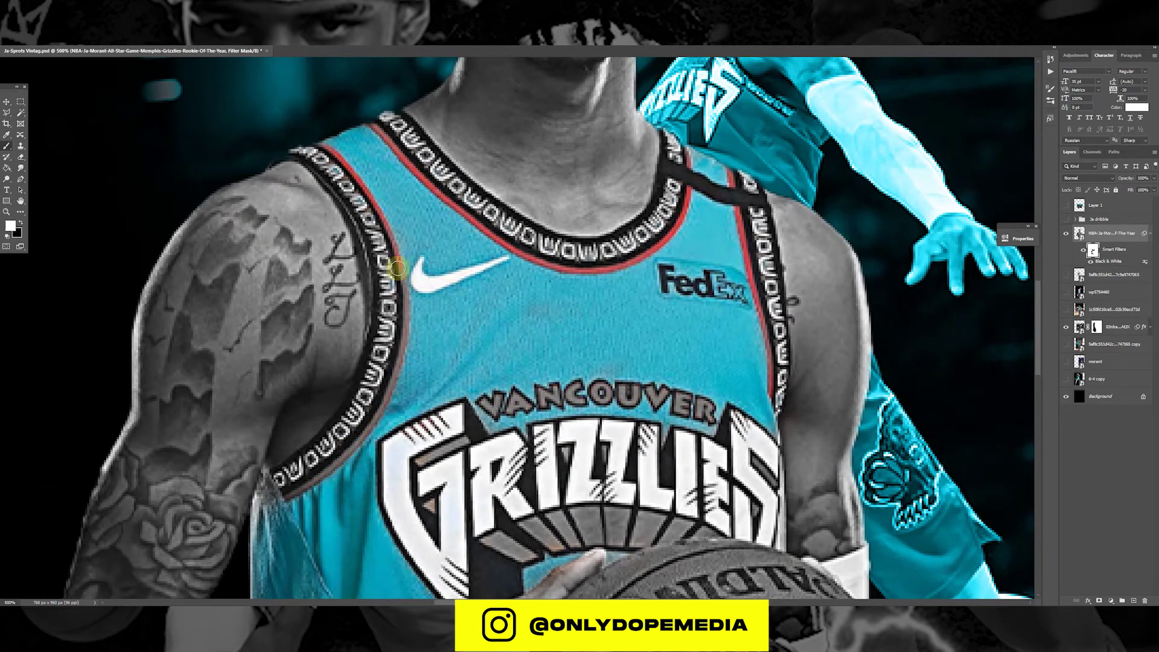
{"action": "key", "text": "ctrl+minus"}
{"action": "key", "text": "ctrl+minus"}
{"action": "key", "text": "ctrl+minus"}
{"action": "key", "text": "ctrl+minus"}
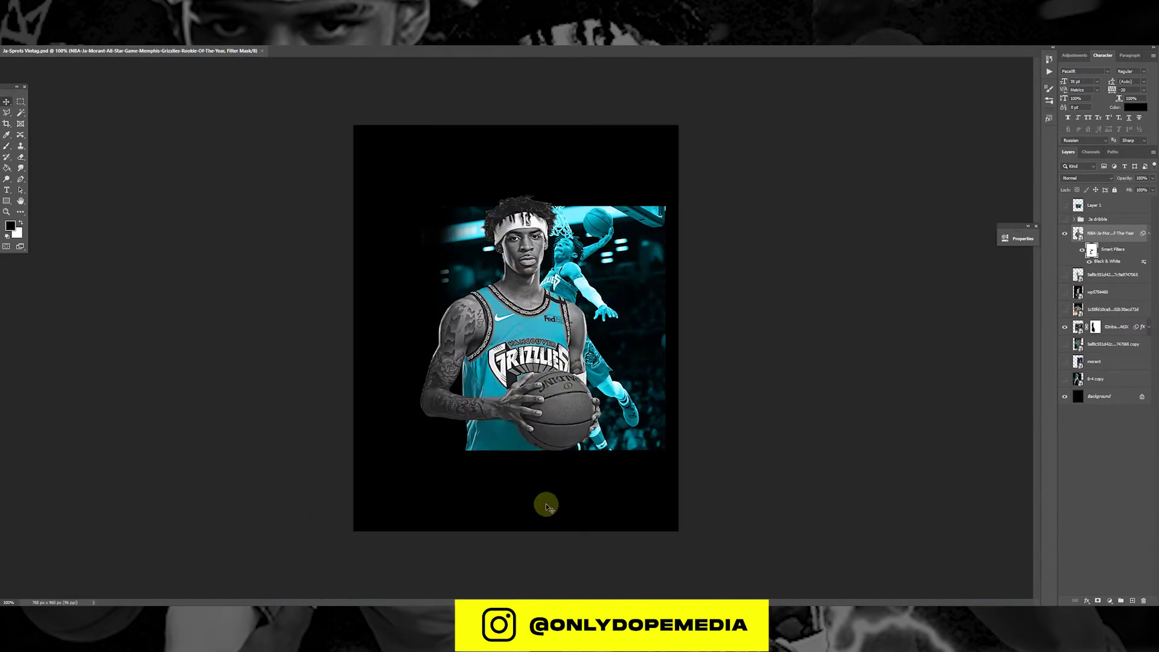
Show the "Ja dribble" group, enlarge it and place it in front of the portrait's arm
{"action": "left_click", "coordinate": [1066, 219]}
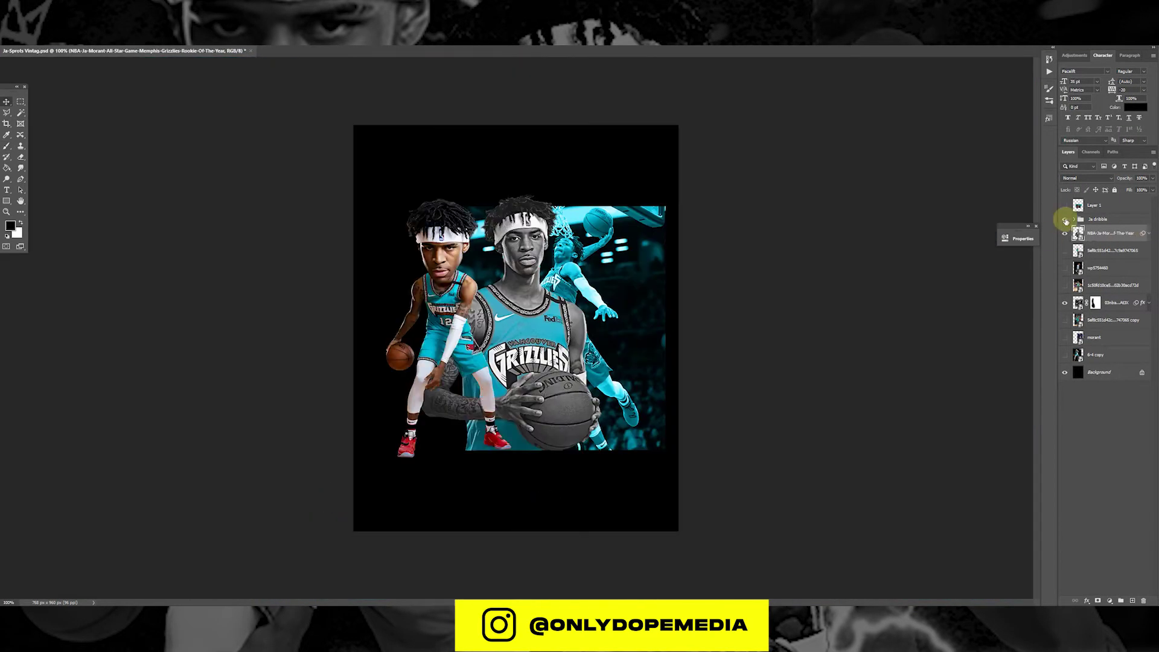
{"action": "left_click", "coordinate": [1100, 221]}
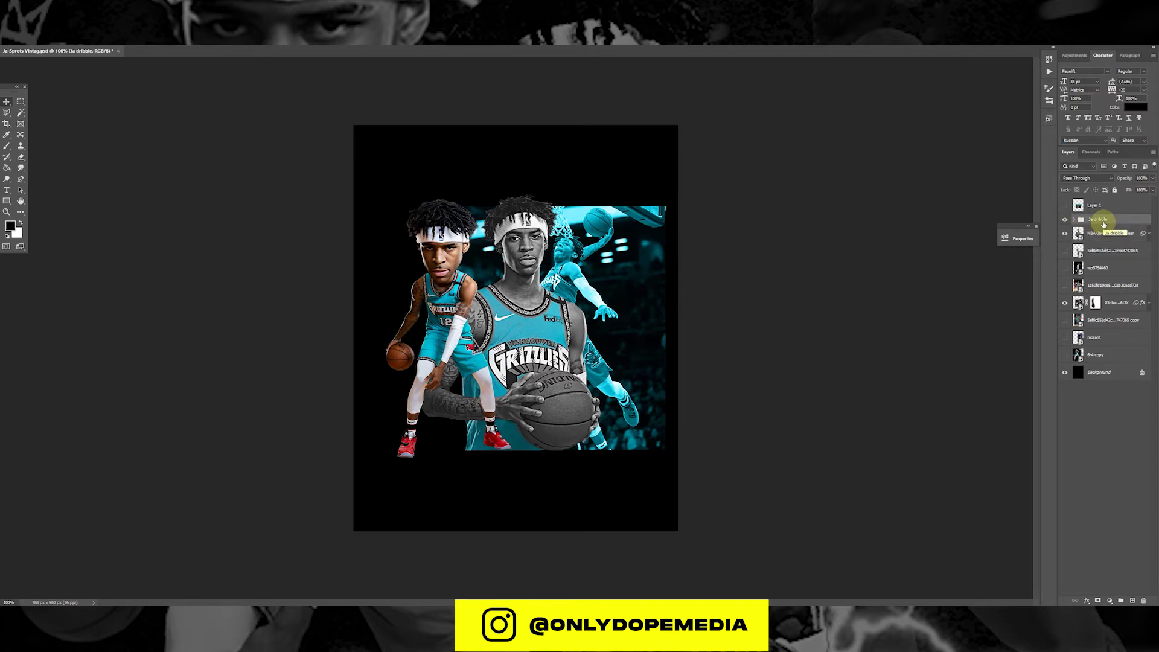
{"action": "key", "text": "ctrl+t"}
{"action": "left_click_drag", "start_coordinate": [512, 326], "coordinate": [534, 328]}
{"action": "mouse_move", "coordinate": [472, 356]}
{"action": "left_mouse_down"}
{"action": "mouse_move", "coordinate": [432, 343]}
{"action": "mouse_move", "coordinate": [438, 365]}
{"action": "mouse_move", "coordinate": [442, 356]}
{"action": "mouse_move", "coordinate": [486, 391]}
{"action": "mouse_move", "coordinate": [489, 415]}
{"action": "mouse_move", "coordinate": [450, 415]}
{"action": "mouse_move", "coordinate": [440, 439]}
{"action": "mouse_move", "coordinate": [481, 389]}
{"action": "left_mouse_up"}
Add a layer mask to the portrait to hide its arm behind the dribbling player, clean up the dunk photo's mask there and save
{"action": "left_click", "coordinate": [1105, 235]}
{"action": "left_click", "coordinate": [1098, 601]}
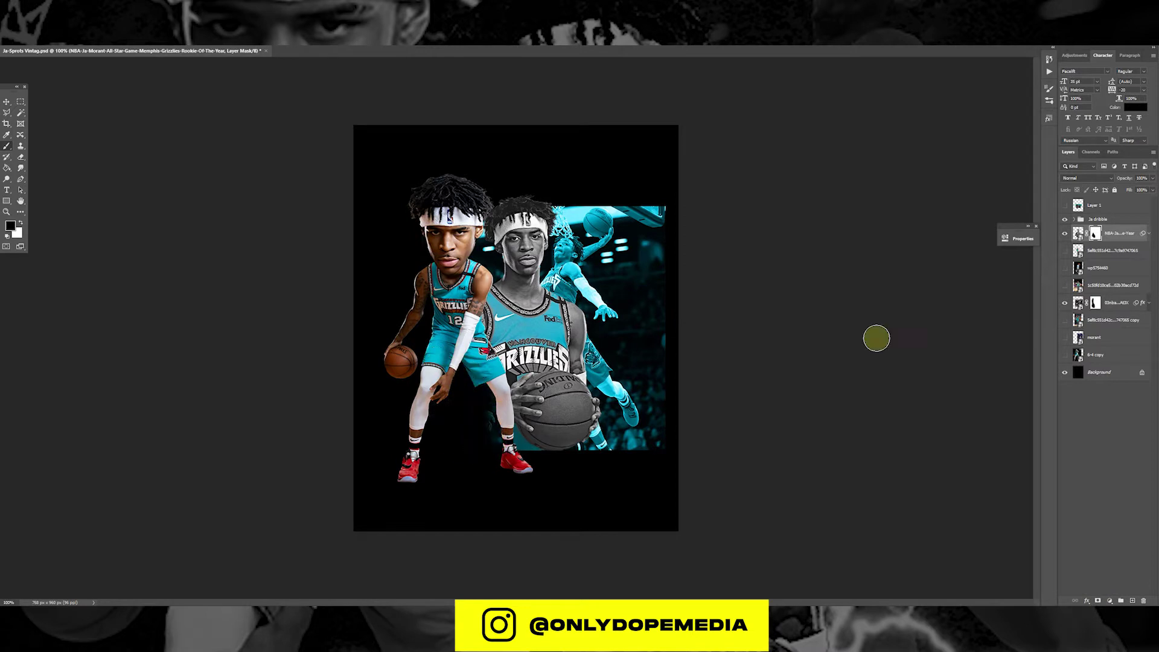
{"action": "left_click", "coordinate": [1096, 303]}
{"action": "left_click_drag", "start_coordinate": [510, 447], "coordinate": [479, 383]}
{"action": "key", "text": "v"}
{"action": "key", "text": "ctrl+s"}
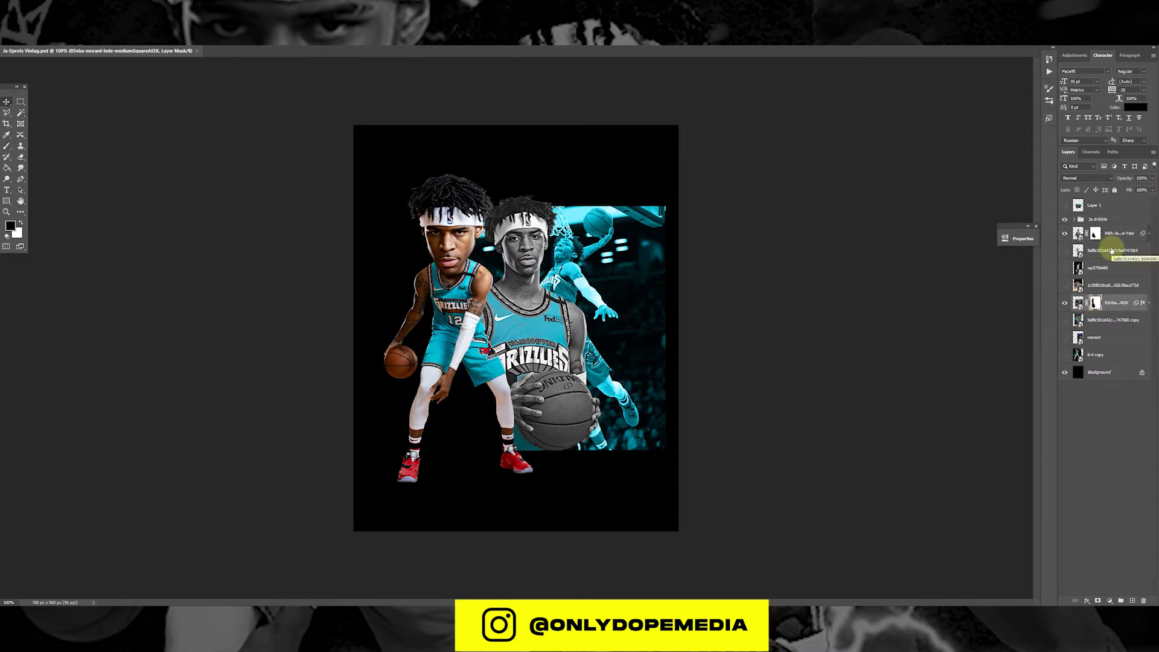
Trim the dunk photo's outer edge on its layer mask, shift the photo away from the portrait and save
{"action": "key", "text": "m"}
{"action": "mouse_move", "coordinate": [709, 477]}
{"action": "left_mouse_down"}
{"action": "mouse_move", "coordinate": [642, 189]}
{"action": "mouse_move", "coordinate": [664, 451]}
{"action": "left_mouse_up"}
{"action": "left_click", "coordinate": [1098, 305]}
{"action": "key", "text": "b"}
{"action": "key", "text": "ctrl+d"}
{"action": "key", "text": "v"}
{"action": "left_click_drag", "start_coordinate": [602, 352], "coordinate": [630, 350]}
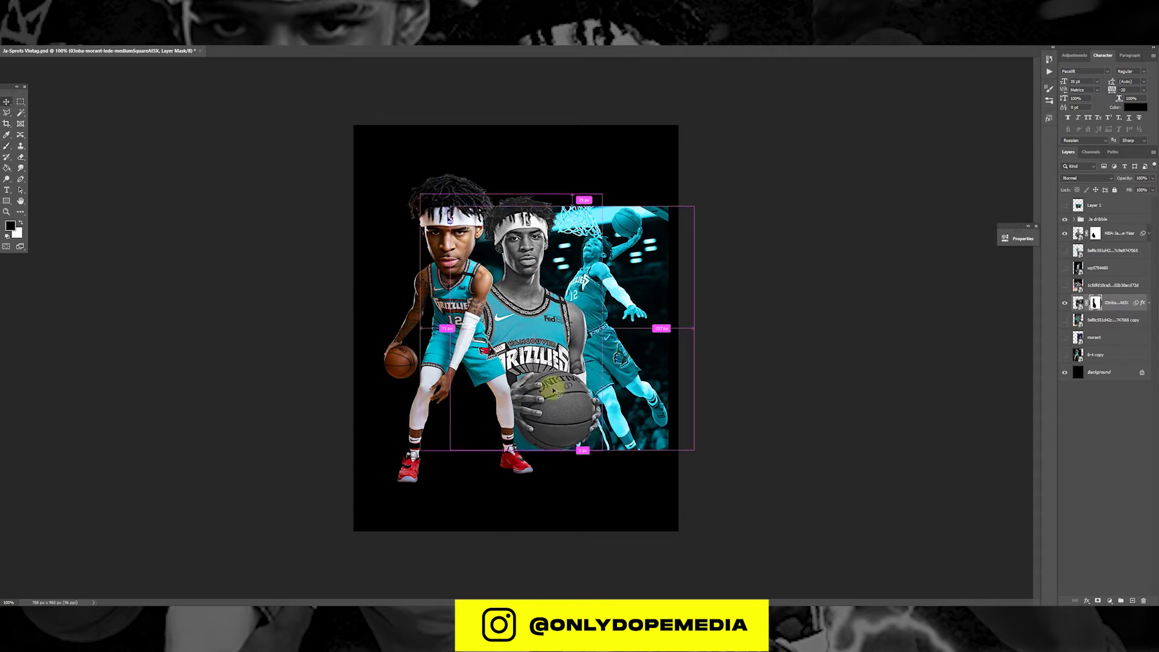
{"action": "key", "text": "ctrl+s"}
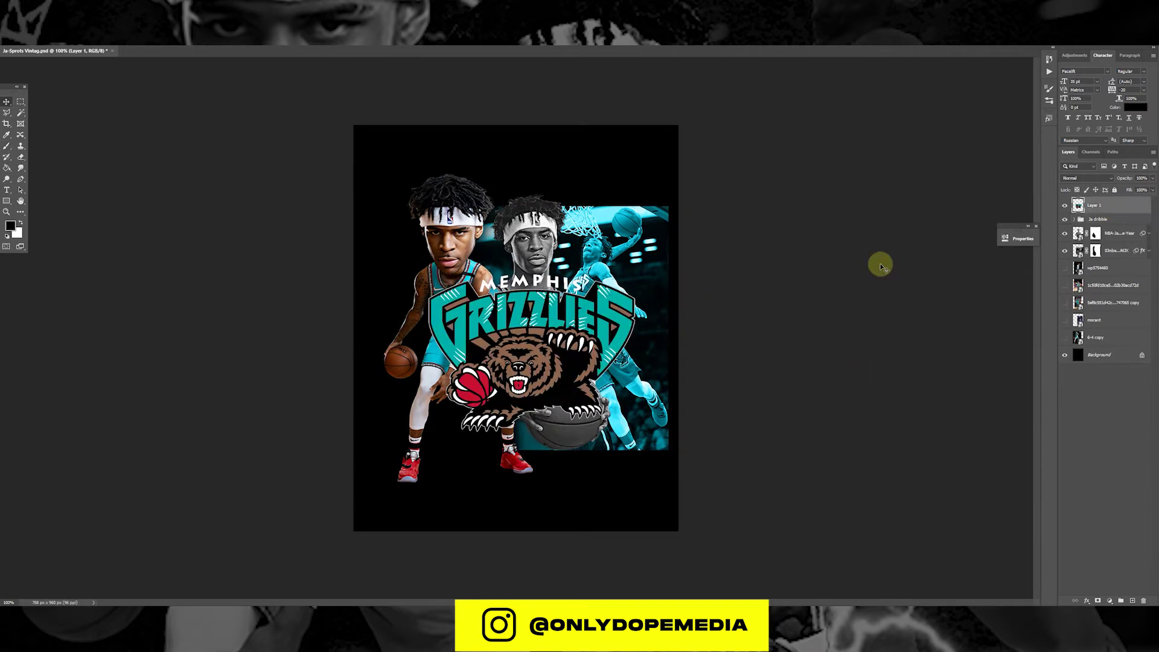
Create a 3D extrusion from the Memphis Grizzlies logo on Layer 1 and switch to the 3D workspace
{"action": "left_click", "coordinate": [138, 43]}
{"action": "left_click", "coordinate": [169, 84]}
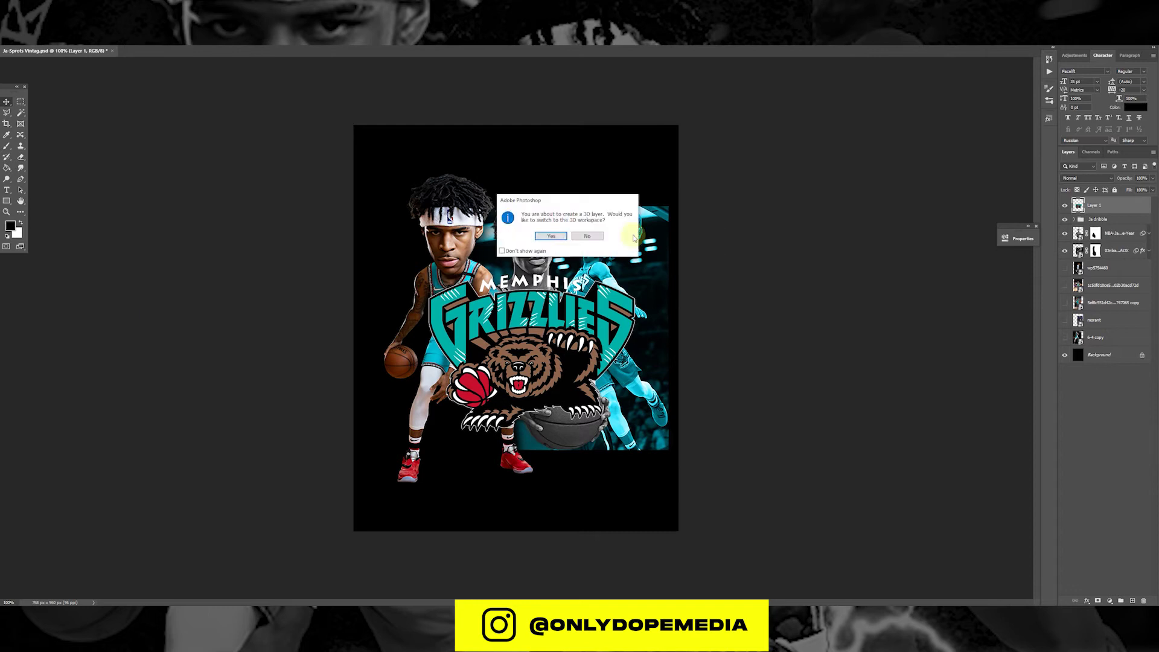
{"action": "left_click", "coordinate": [551, 236]}
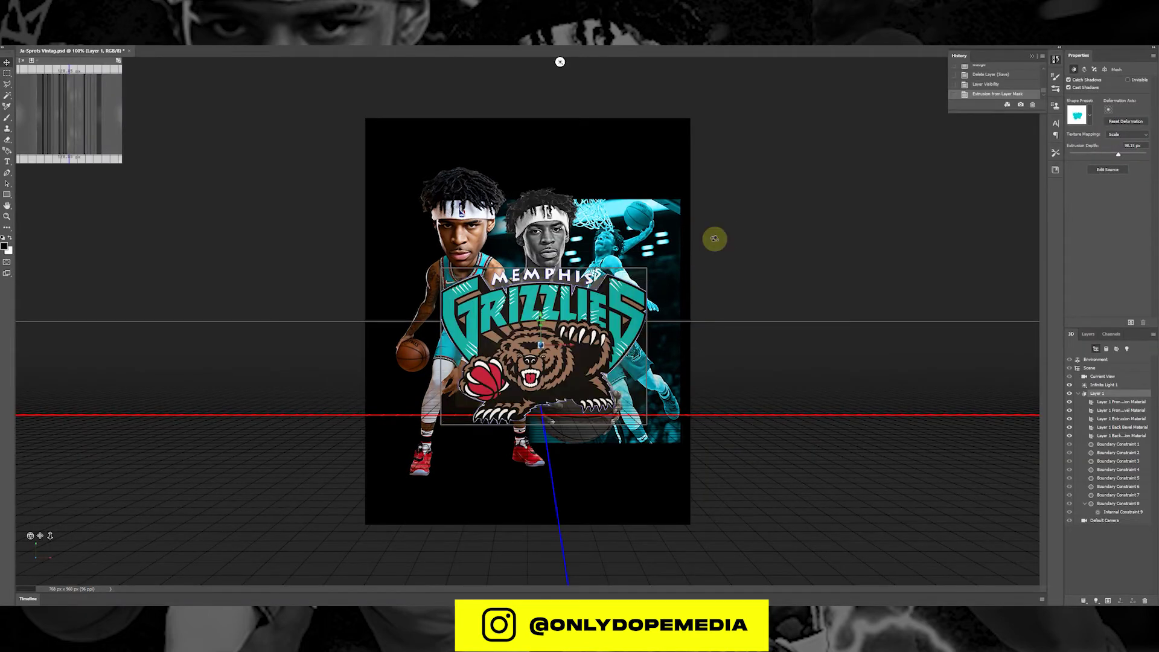
Move the 3D logo slightly along its depth axis, deepen its extrusion and tilt the 3D camera to expose its sides
{"action": "mouse_move", "coordinate": [582, 352]}
{"action": "left_mouse_down"}
{"action": "mouse_move", "coordinate": [554, 379]}
{"action": "mouse_move", "coordinate": [571, 362]}
{"action": "left_mouse_up"}
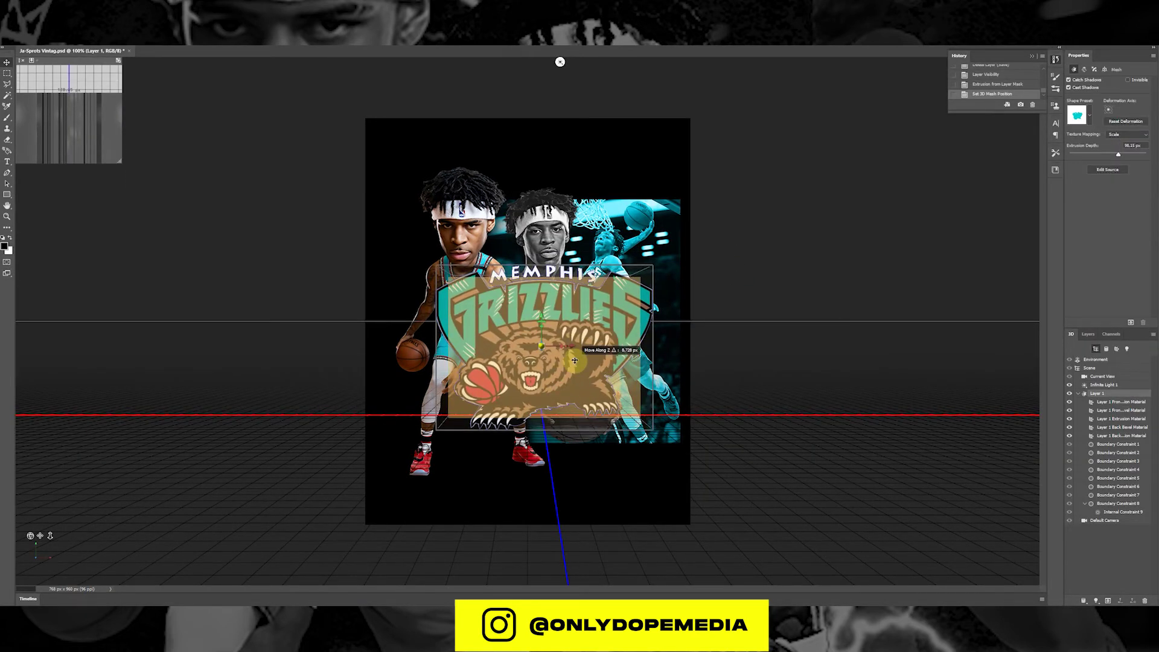
{"action": "left_click_drag", "start_coordinate": [1119, 154], "coordinate": [1119, 146]}
{"action": "left_click_drag", "start_coordinate": [584, 380], "coordinate": [559, 338]}
{"action": "left_click", "coordinate": [559, 338]}
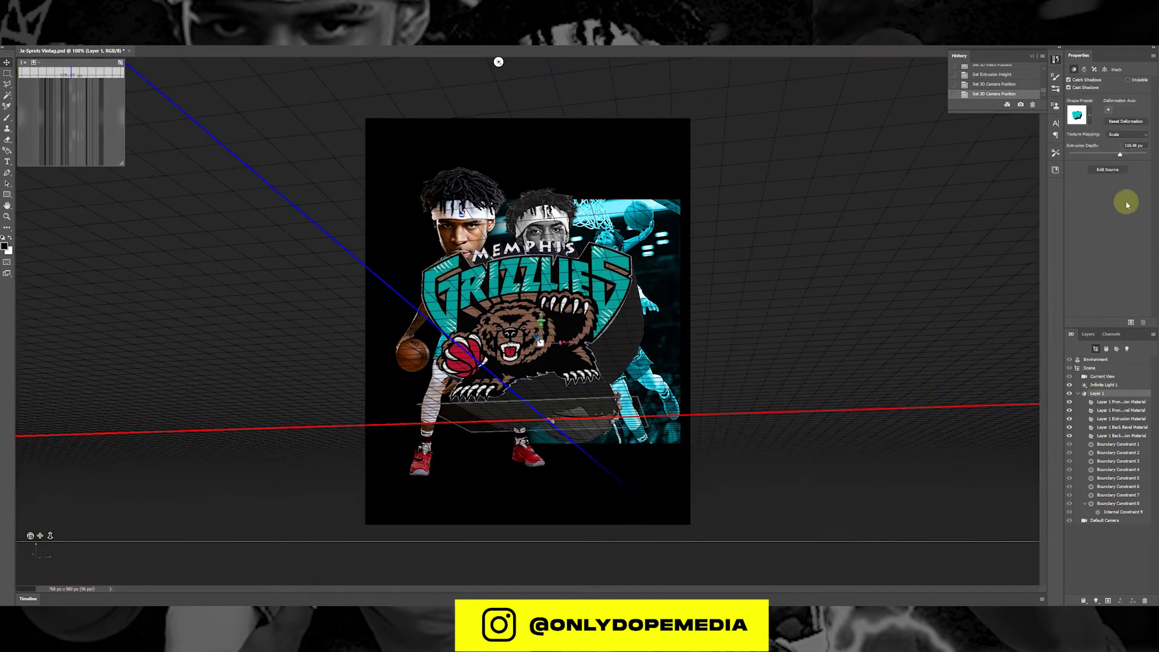
Reduce the 3D logo's extrusion depth to about 38 px and save the document
{"action": "left_click_drag", "start_coordinate": [1120, 154], "coordinate": [1109, 154]}
{"action": "left_click", "coordinate": [1088, 334]}
{"action": "left_click", "coordinate": [1149, 387]}
{"action": "left_click", "coordinate": [24, 63]}
{"action": "key", "text": "ctrl+s"}
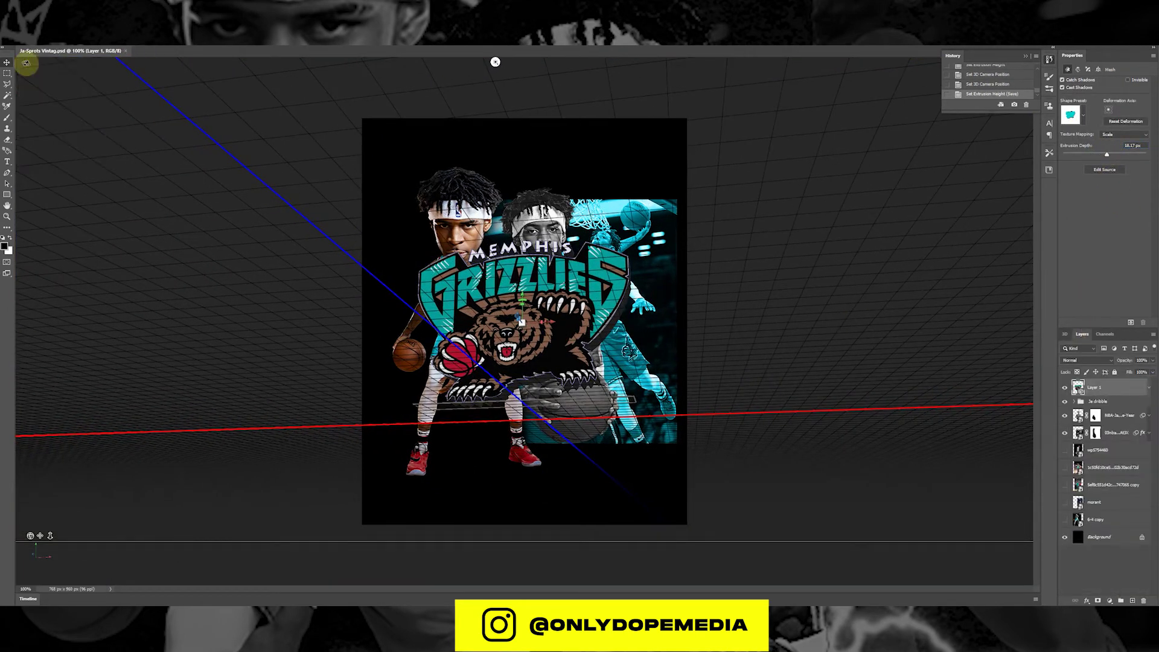
Try to redirect the infinite light shining on the 3D logo
{"action": "left_click", "coordinate": [285, 169]}
{"action": "left_click_drag", "start_coordinate": [495, 63], "coordinate": [518, 403]}
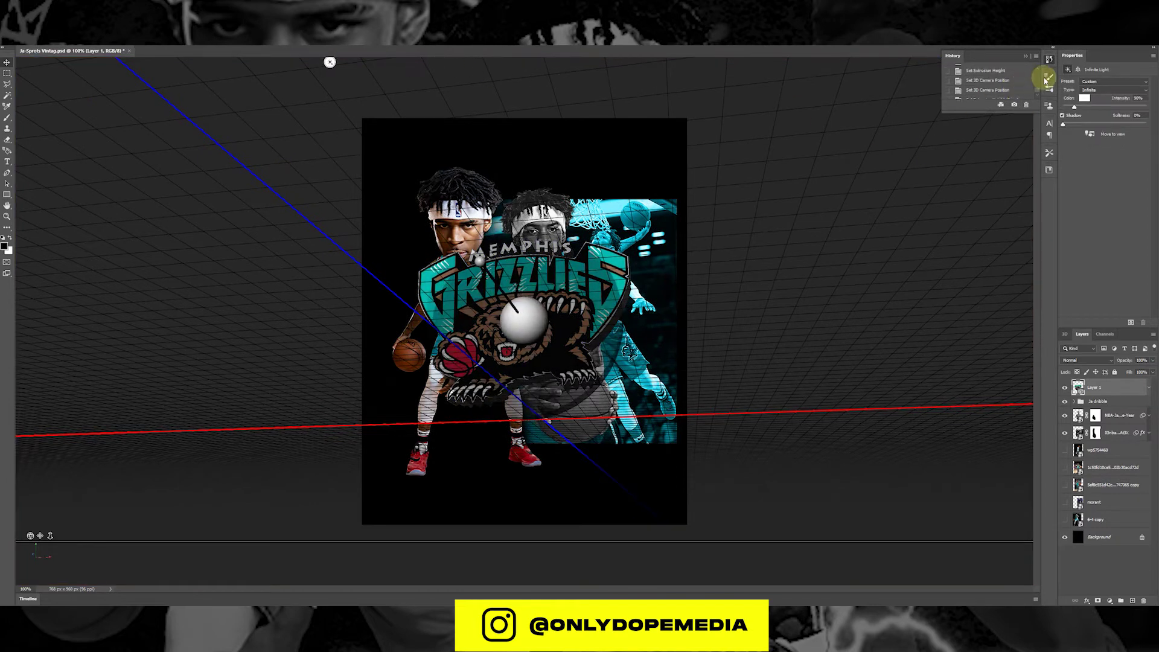
{"action": "left_click", "coordinate": [1079, 70]}
{"action": "left_click", "coordinate": [1068, 68]}
Return to the regular workspace, convert the 3D logo layer to a smart object and save
{"action": "left_click", "coordinate": [161, 41]}
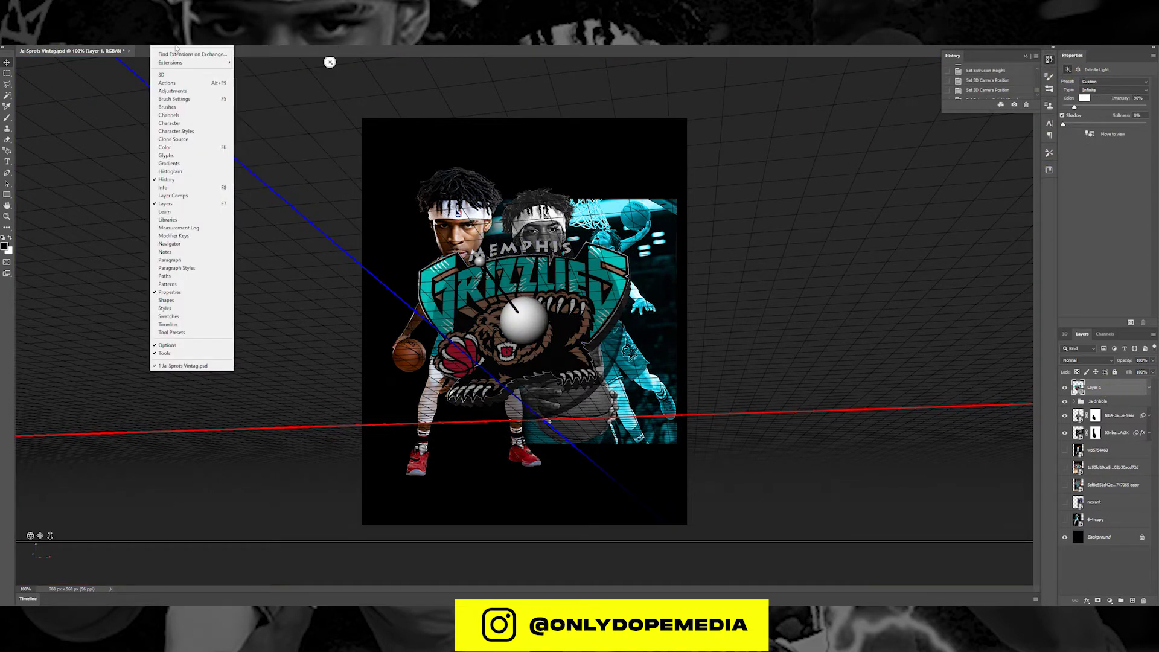
{"action": "mouse_move", "coordinate": [178, 48]}
{"action": "left_click", "coordinate": [265, 57]}
{"action": "right_click", "coordinate": [1115, 207]}
{"action": "left_click", "coordinate": [1135, 238]}
{"action": "key", "text": "ctrl+s"}
Shrink the Grizzlies logo to a small emblem and place it above the dunking player
{"action": "key", "text": "ctrl+t"}
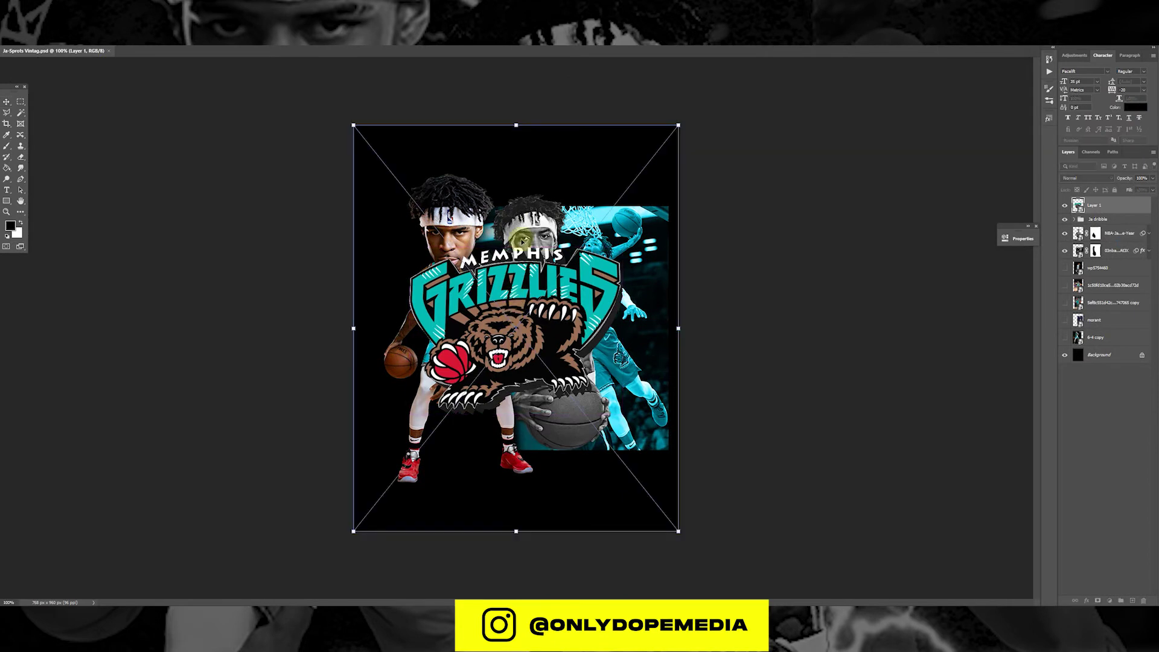
{"action": "left_click_drag", "start_coordinate": [515, 125], "coordinate": [534, 334]}
{"action": "key", "text": "ctrl+plus"}
{"action": "left_click_drag", "start_coordinate": [673, 342], "coordinate": [655, 361]}
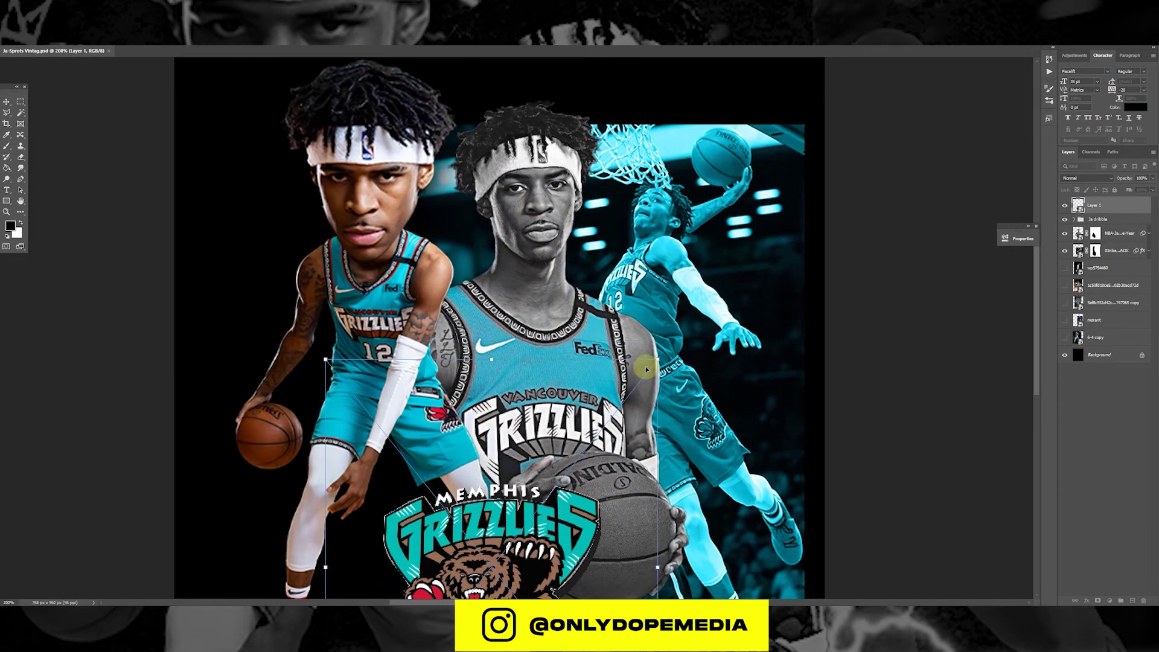
{"action": "left_click_drag", "start_coordinate": [515, 506], "coordinate": [717, 63]}
{"action": "left_click_drag", "start_coordinate": [695, 332], "coordinate": [694, 250]}
{"action": "left_click_drag", "start_coordinate": [714, 149], "coordinate": [714, 263]}
{"action": "left_click_drag", "start_coordinate": [694, 364], "coordinate": [695, 379]}
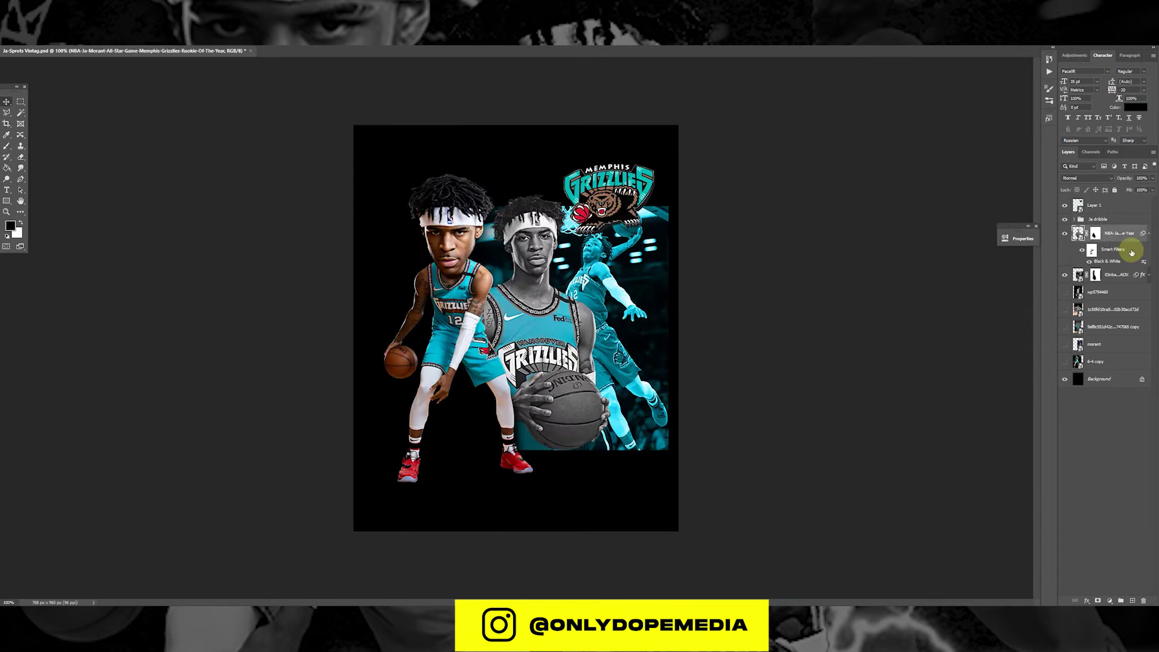
Convert the masked portrait layer to a smart object, scale it down and nestle it between the dribbling and dunking players
{"action": "right_click", "coordinate": [1128, 236]}
{"action": "left_click", "coordinate": [1131, 301]}
{"action": "key", "text": "ctrl+t"}
{"action": "left_click_drag", "start_coordinate": [679, 125], "coordinate": [638, 176]}
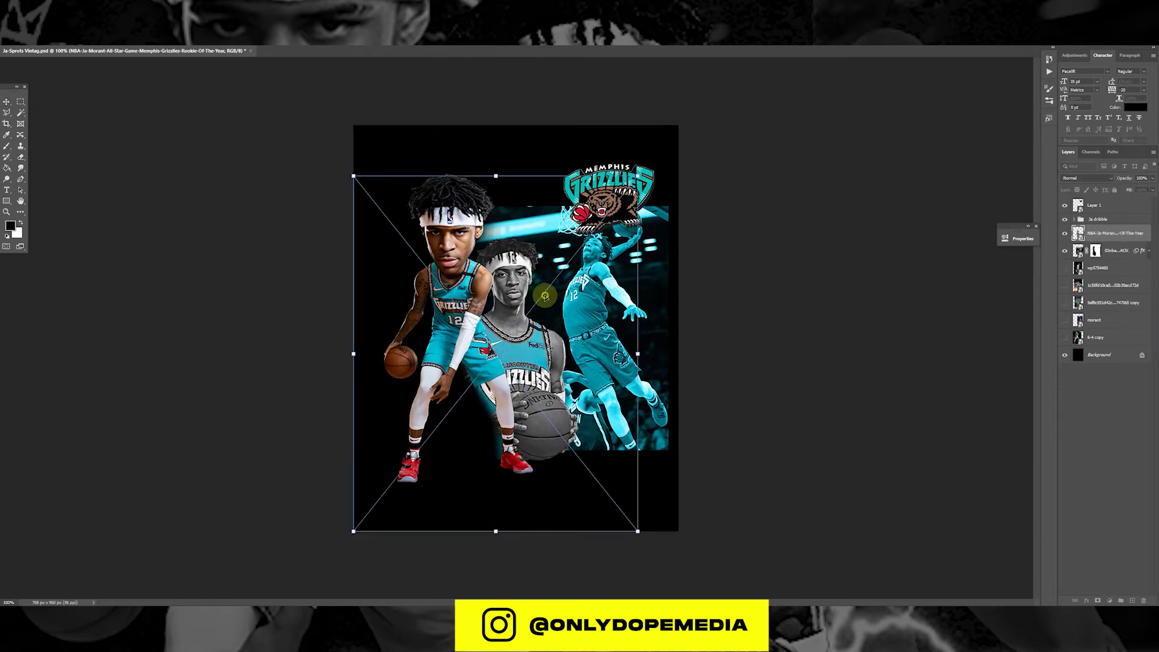
{"action": "left_click_drag", "start_coordinate": [538, 292], "coordinate": [552, 290]}
{"action": "key", "text": "Return"}
Distort the dunk photo in perspective so its outer side is taller than its inner side and slants inward toward the bottom
{"action": "left_click", "coordinate": [1078, 250]}
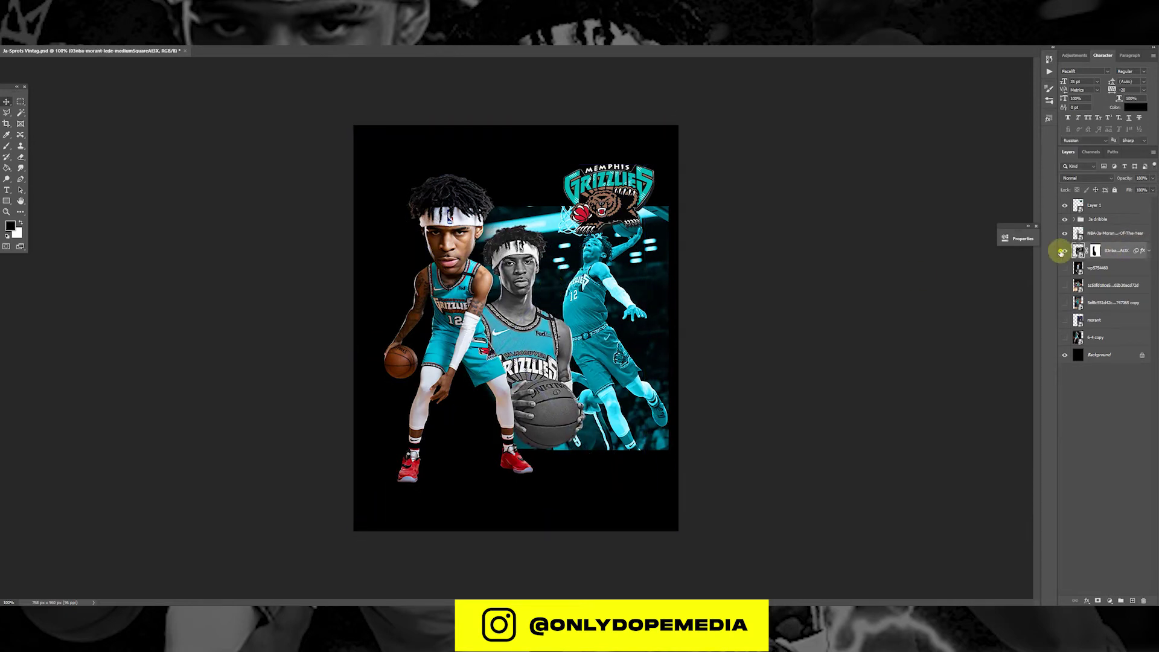
{"action": "left_click", "coordinate": [31, 23]}
{"action": "mouse_move", "coordinate": [70, 220]}
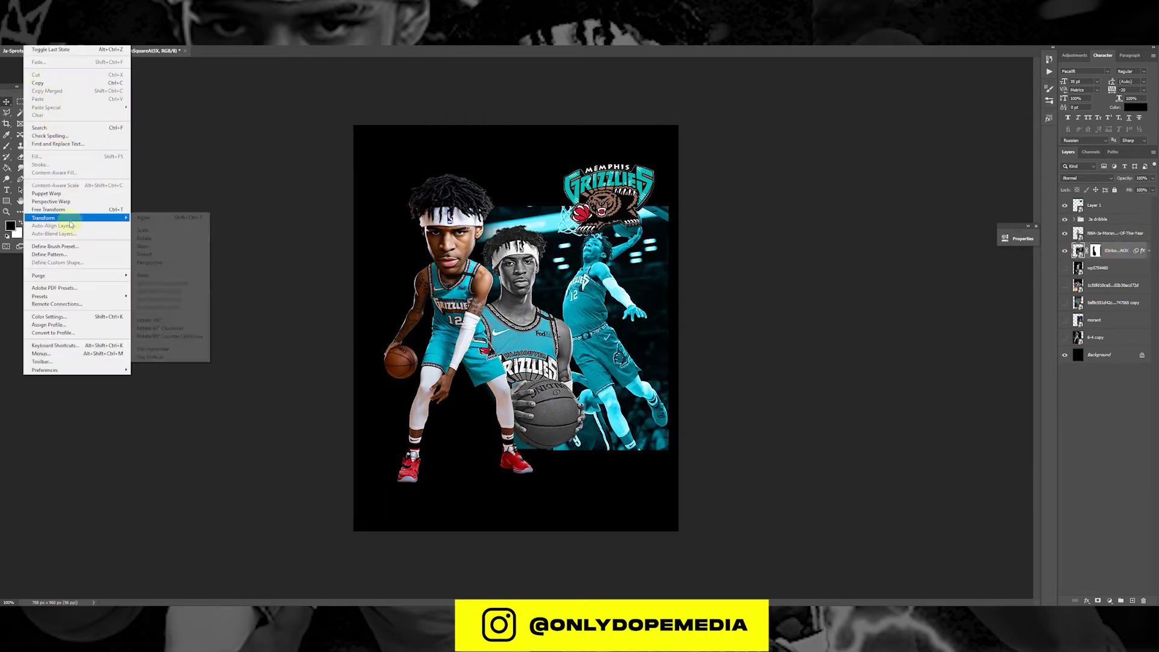
{"action": "left_click", "coordinate": [163, 259]}
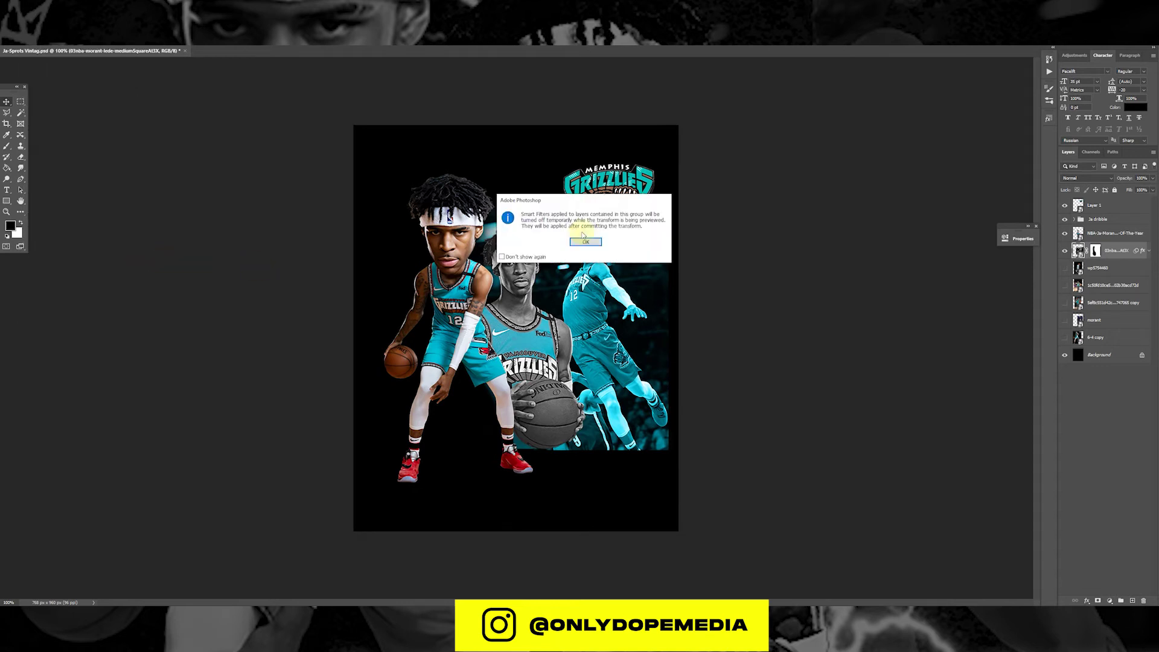
{"action": "left_click", "coordinate": [649, 241]}
{"action": "mouse_move", "coordinate": [695, 209]}
{"action": "left_mouse_down"}
{"action": "mouse_move", "coordinate": [693, 182]}
{"action": "mouse_move", "coordinate": [678, 197]}
{"action": "mouse_move", "coordinate": [694, 204]}
{"action": "left_mouse_up"}
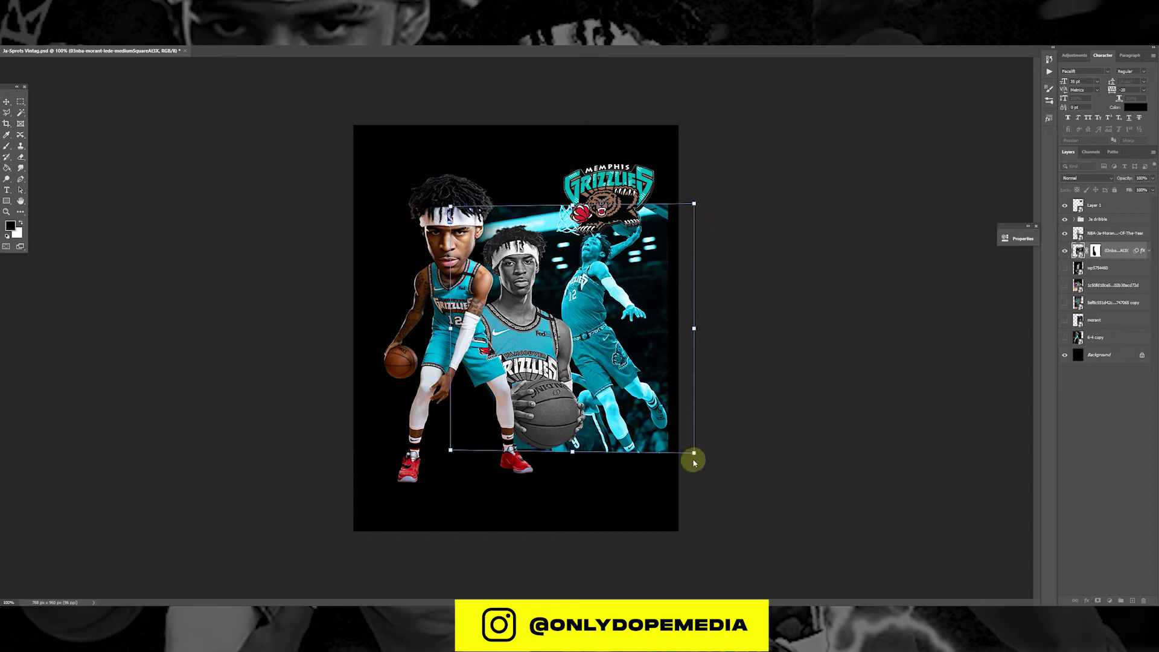
{"action": "left_click_drag", "start_coordinate": [694, 460], "coordinate": [672, 452]}
{"action": "left_click_drag", "start_coordinate": [472, 451], "coordinate": [461, 450]}
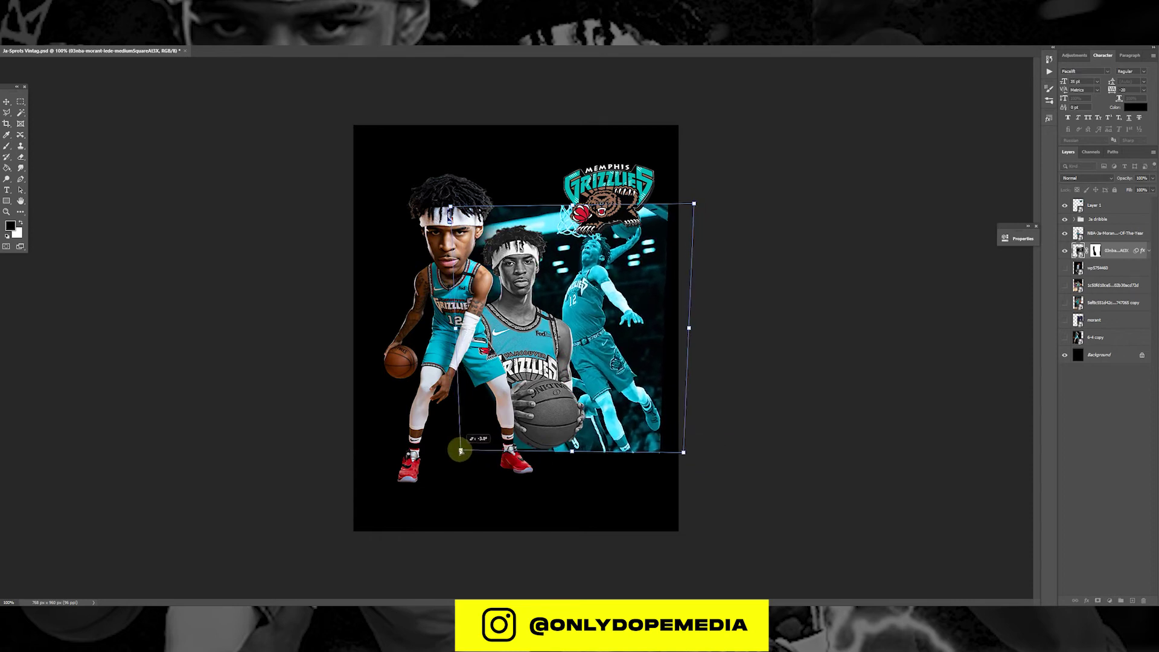
{"action": "left_click_drag", "start_coordinate": [452, 209], "coordinate": [559, 218]}
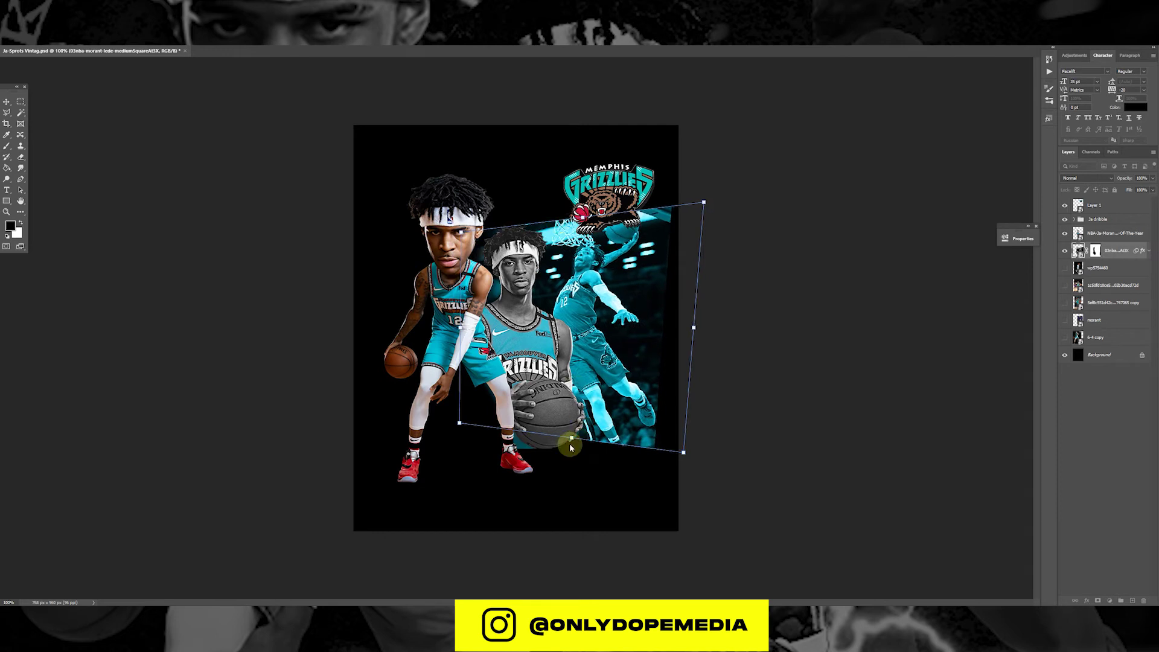
{"action": "left_click_drag", "start_coordinate": [572, 439], "coordinate": [565, 439]}
{"action": "left_click_drag", "start_coordinate": [676, 452], "coordinate": [679, 463]}
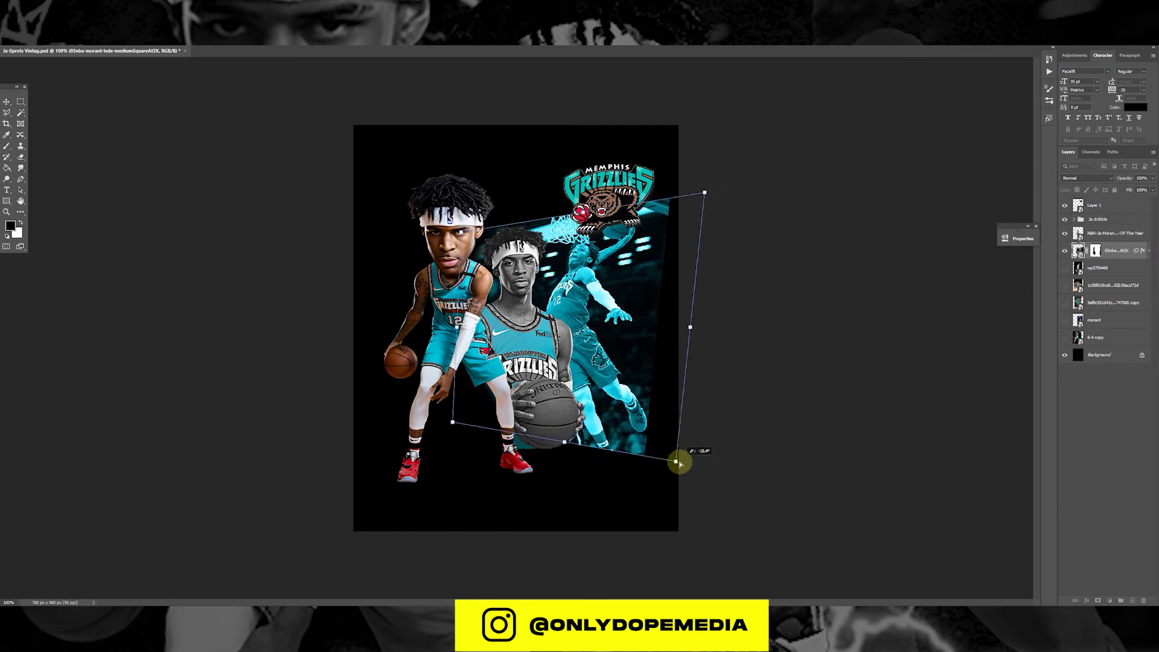
{"action": "left_click_drag", "start_coordinate": [704, 198], "coordinate": [700, 197]}
{"action": "key", "text": "Return"}
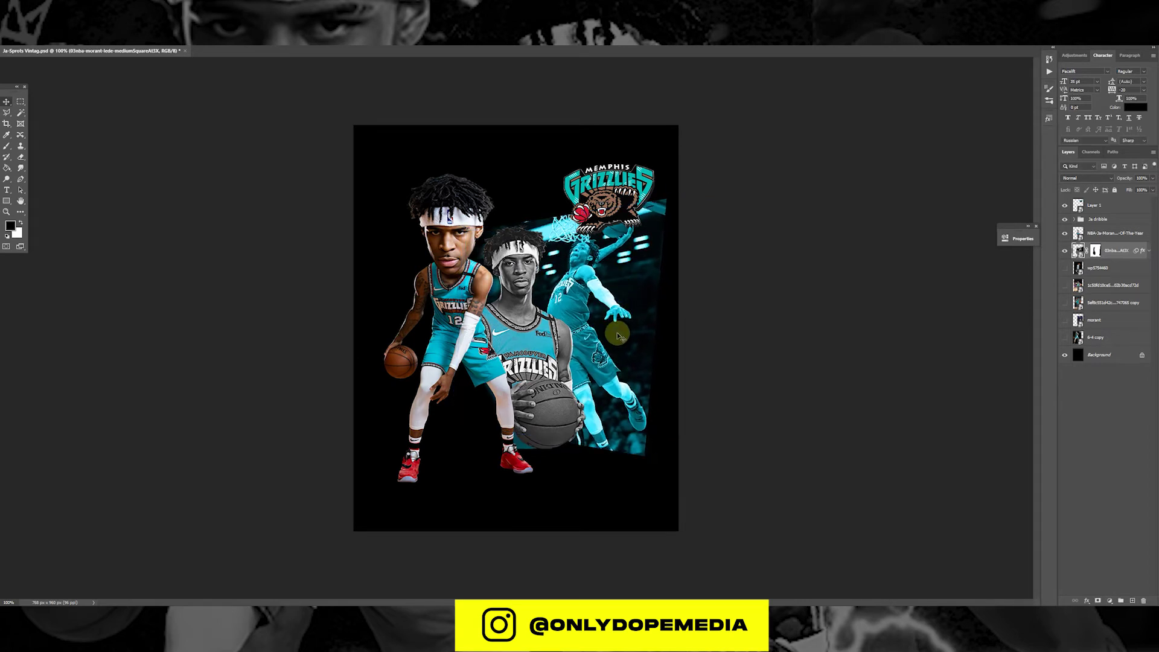
Enlarge and reposition the dunk photo behind the portrait, and move the Grizzlies logo inward so the dunked ball is uncovered
{"action": "left_click_drag", "start_coordinate": [617, 332], "coordinate": [620, 319]}
{"action": "key", "text": "ctrl+t"}
{"action": "left_click_drag", "start_coordinate": [578, 449], "coordinate": [575, 469]}
{"action": "left_click_drag", "start_coordinate": [445, 180], "coordinate": [440, 171]}
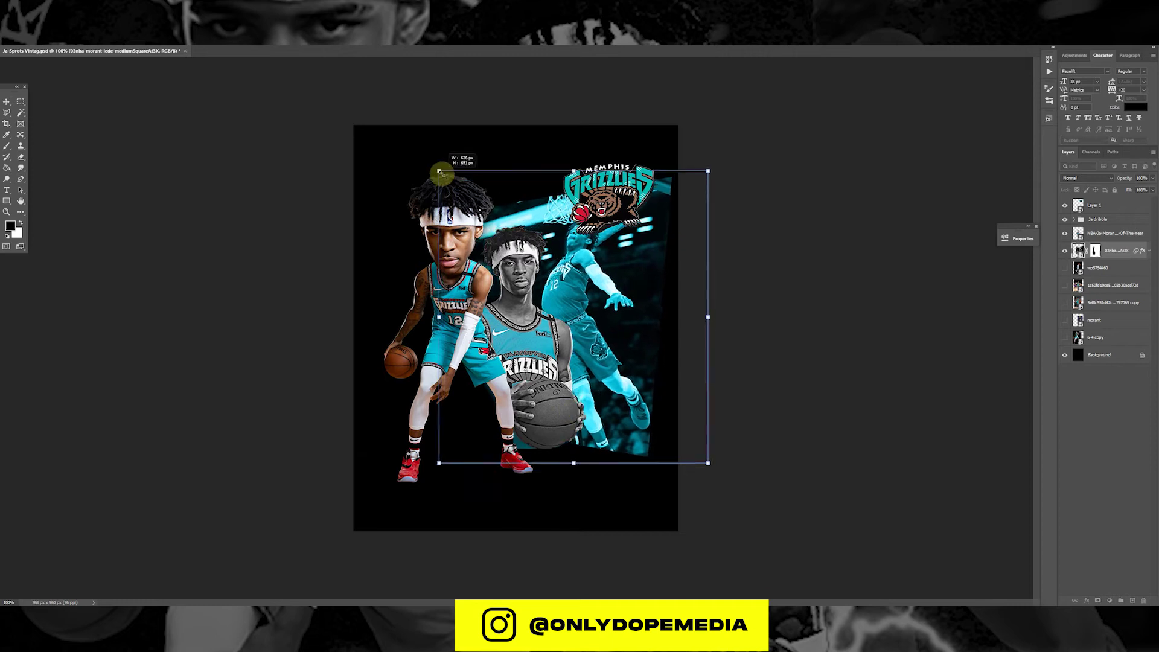
{"action": "key", "text": "Return"}
{"action": "left_click_drag", "start_coordinate": [605, 222], "coordinate": [571, 208]}
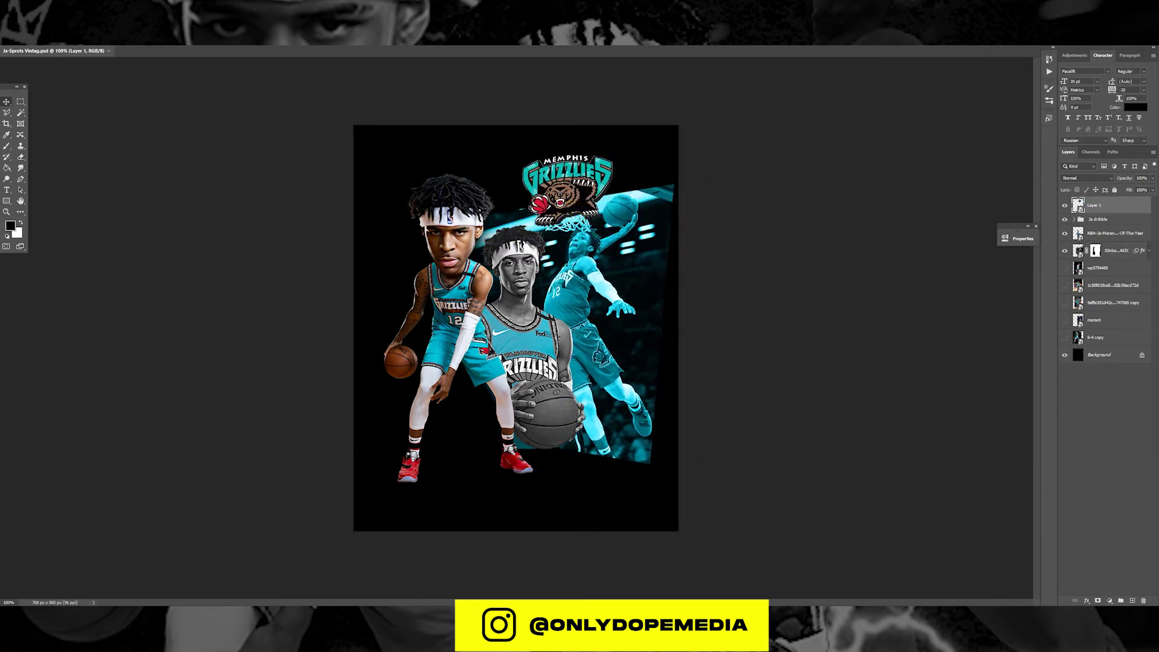
Turn off the dunk photo's Color Overlay and add a Gradient Map adjustment above it with black shadows and red highlights
{"action": "left_click", "coordinate": [1149, 250]}
{"action": "left_click", "coordinate": [1082, 266]}
{"action": "left_click", "coordinate": [1112, 251]}
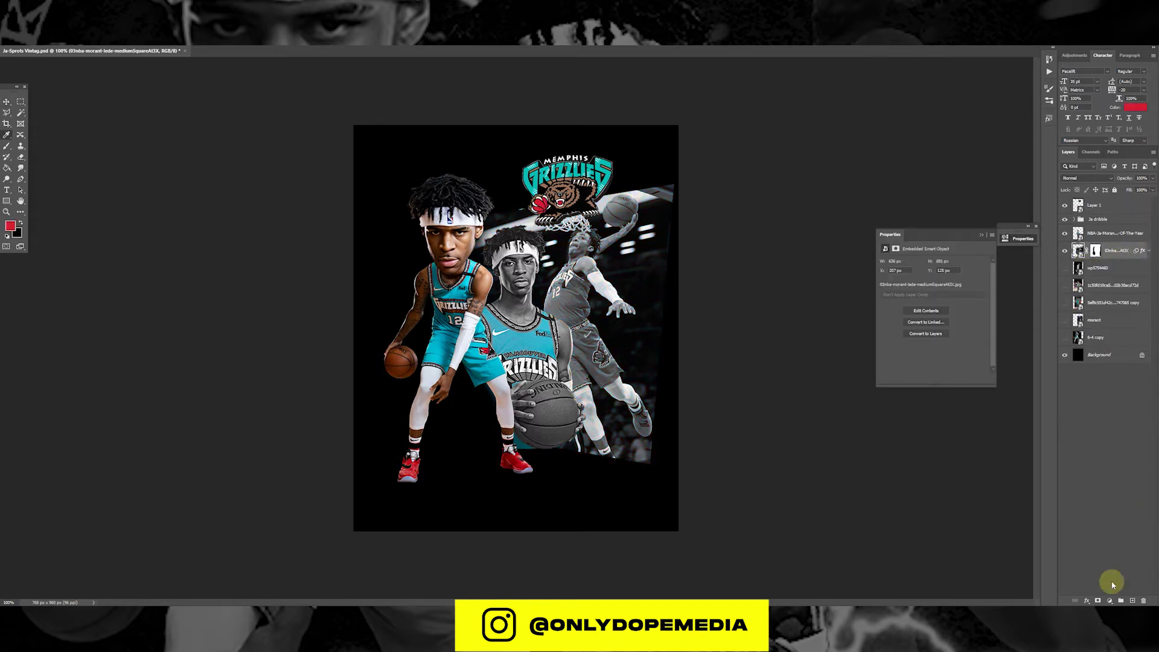
{"action": "left_click", "coordinate": [1110, 600]}
{"action": "left_click", "coordinate": [1122, 588]}
{"action": "left_click", "coordinate": [886, 284]}
{"action": "left_click", "coordinate": [982, 234]}
{"action": "key", "text": "v"}
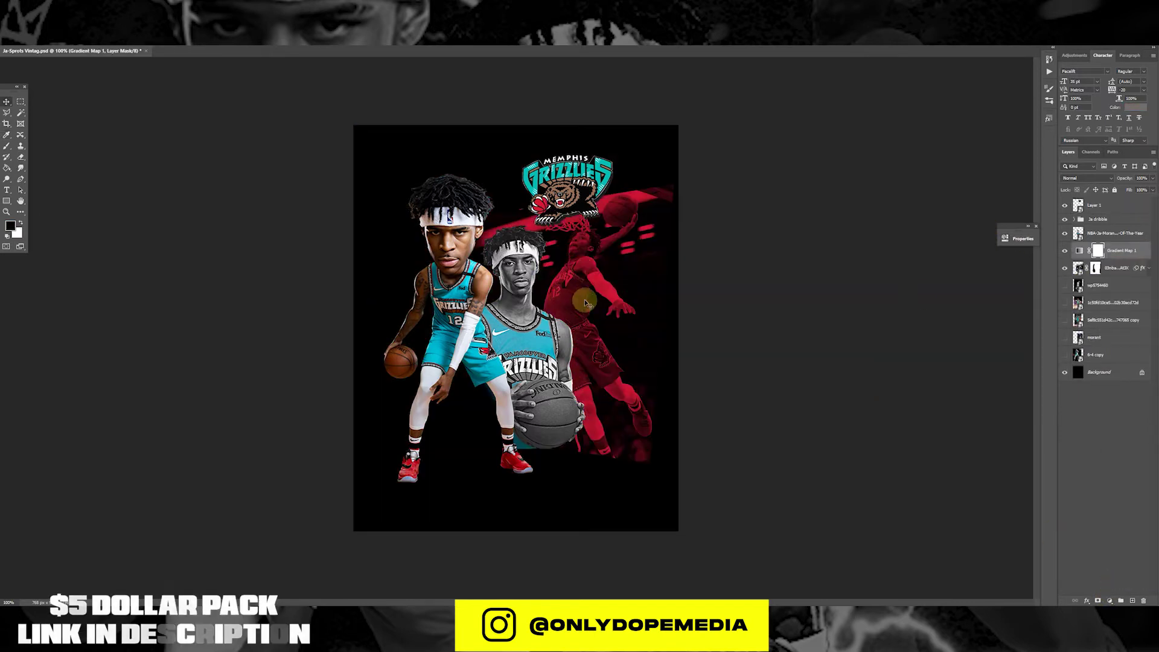
Add the text "Ja" in red Mistral lettering above all layers and place it between the dribbling player's feet
{"action": "left_click", "coordinate": [1128, 207]}
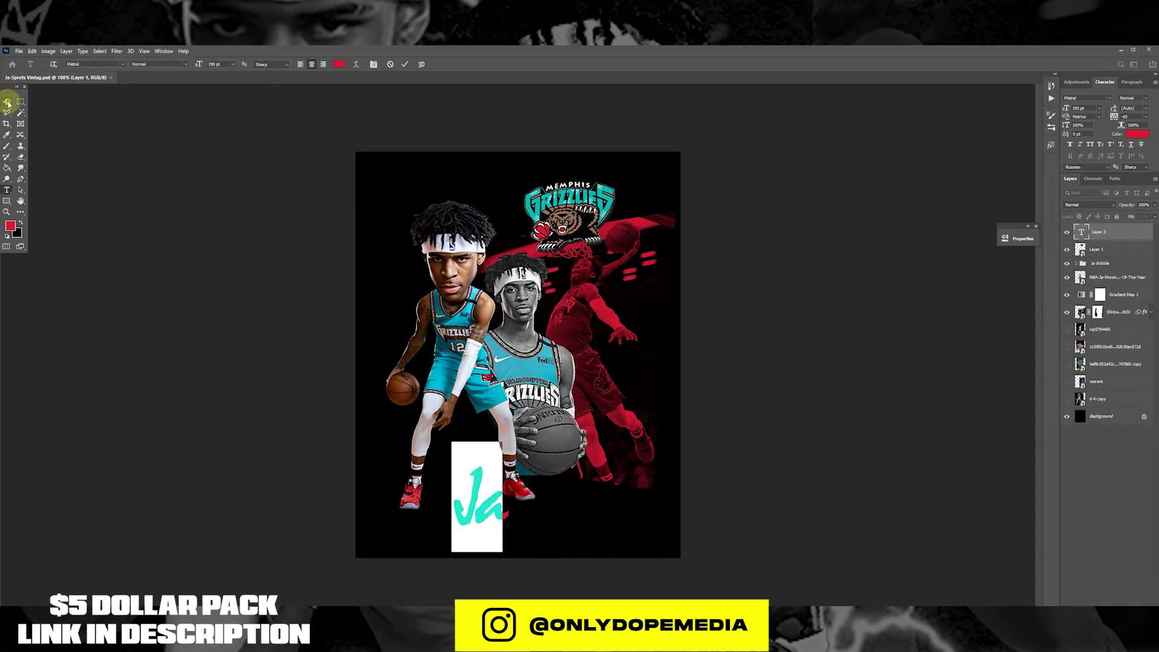
{"action": "left_click", "coordinate": [8, 103]}
{"action": "left_click_drag", "start_coordinate": [491, 522], "coordinate": [470, 506]}
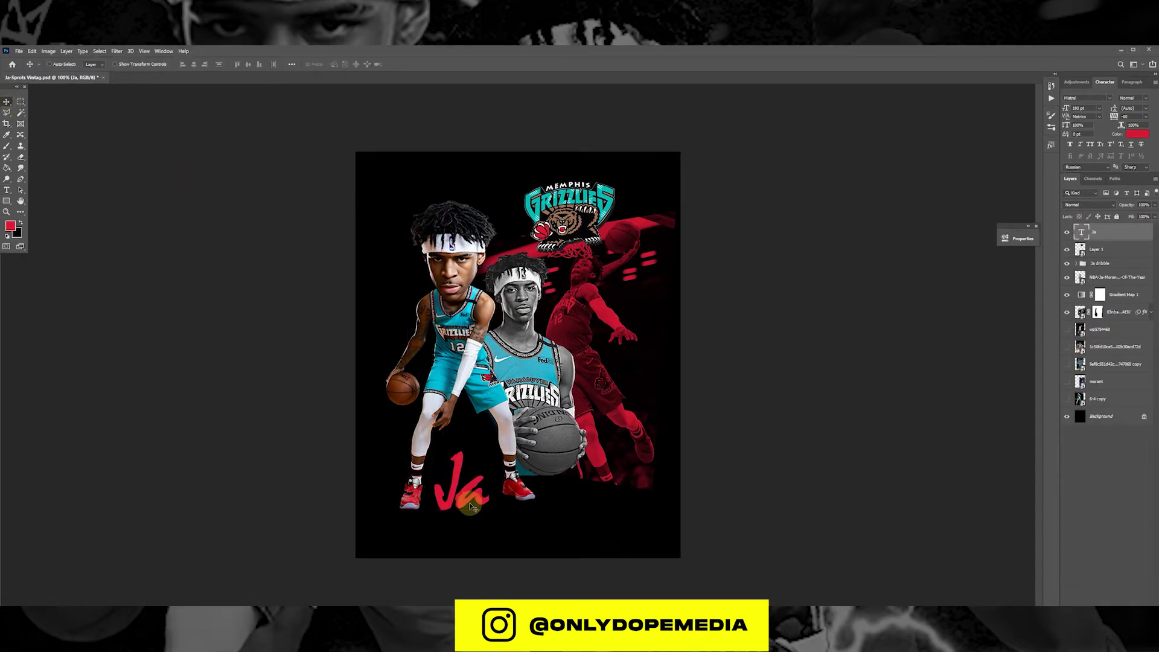
Add the text "MORANT" in red near the dribbling player's feet, move it up over the players' legs and select all its characters
{"action": "key", "text": "t"}
{"action": "left_click", "coordinate": [500, 531]}
{"action": "type", "text": "MORANT"}
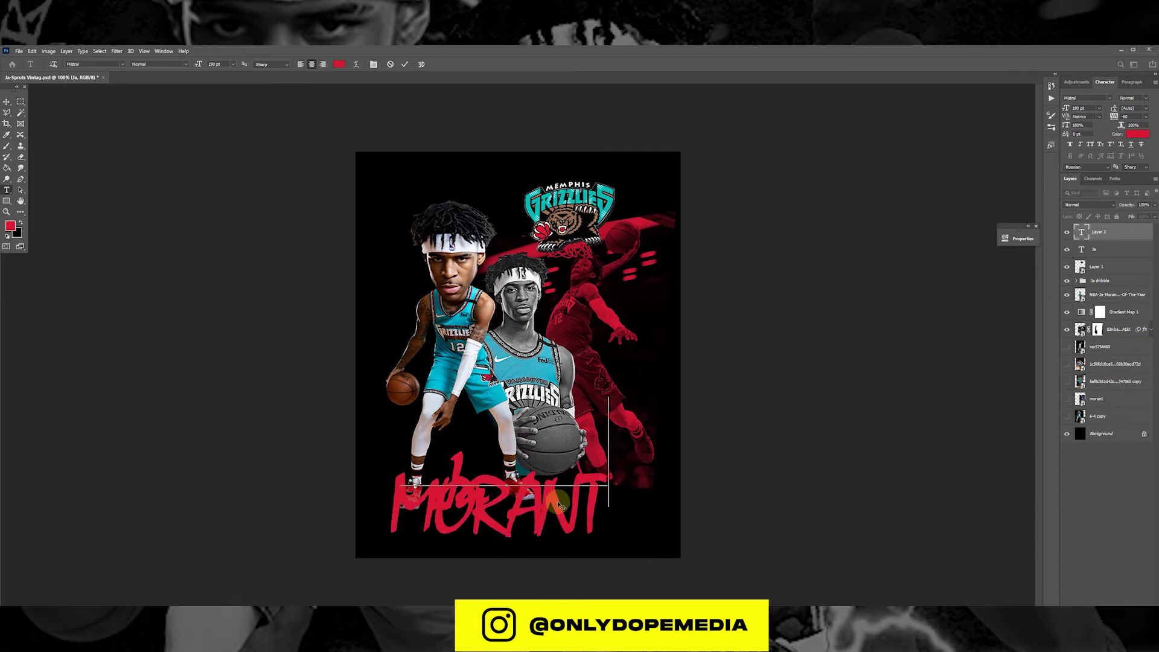
{"action": "left_click_drag", "start_coordinate": [534, 552], "coordinate": [572, 481]}
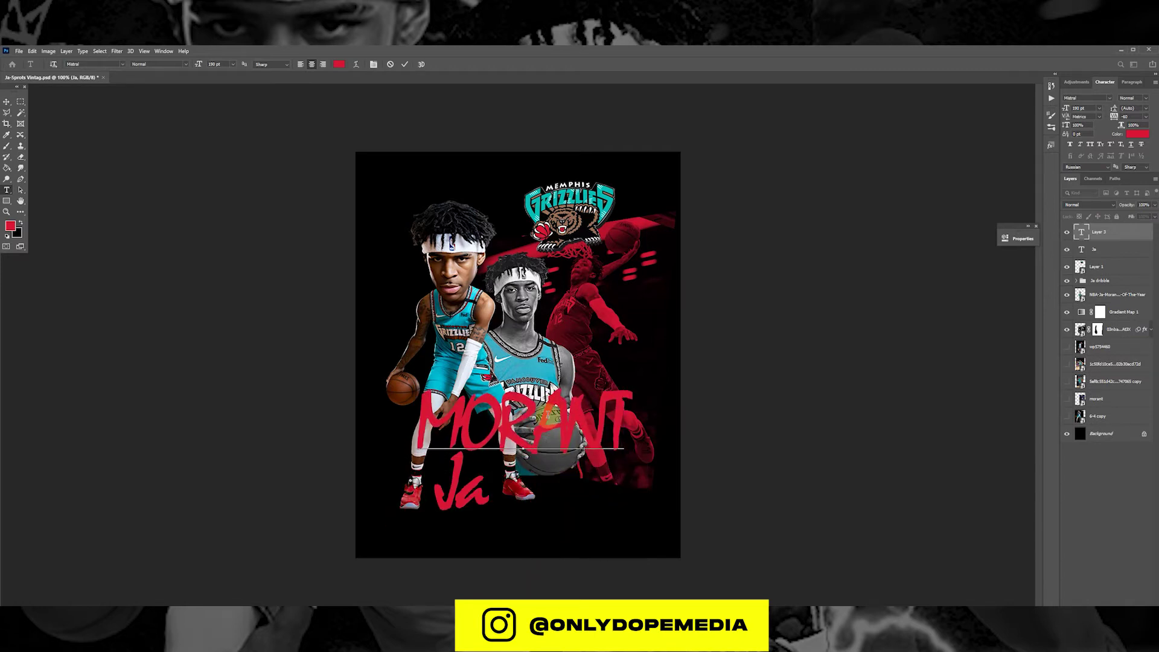
{"action": "key", "text": "ctrl+a"}
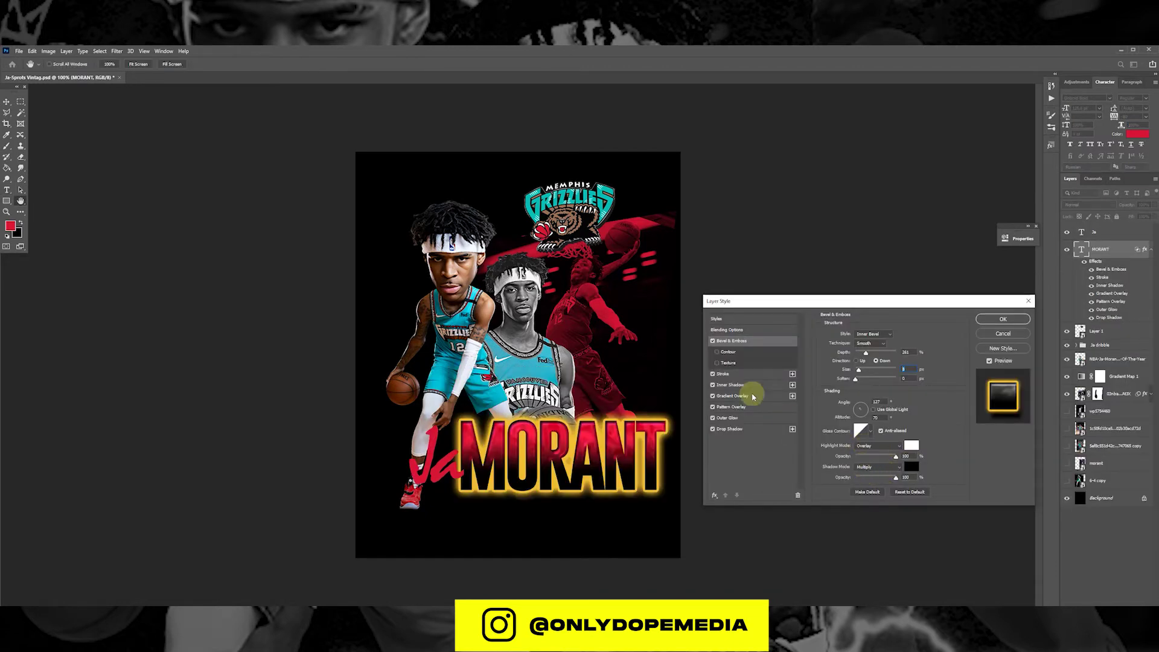
{"action": "left_click", "coordinate": [724, 374]}
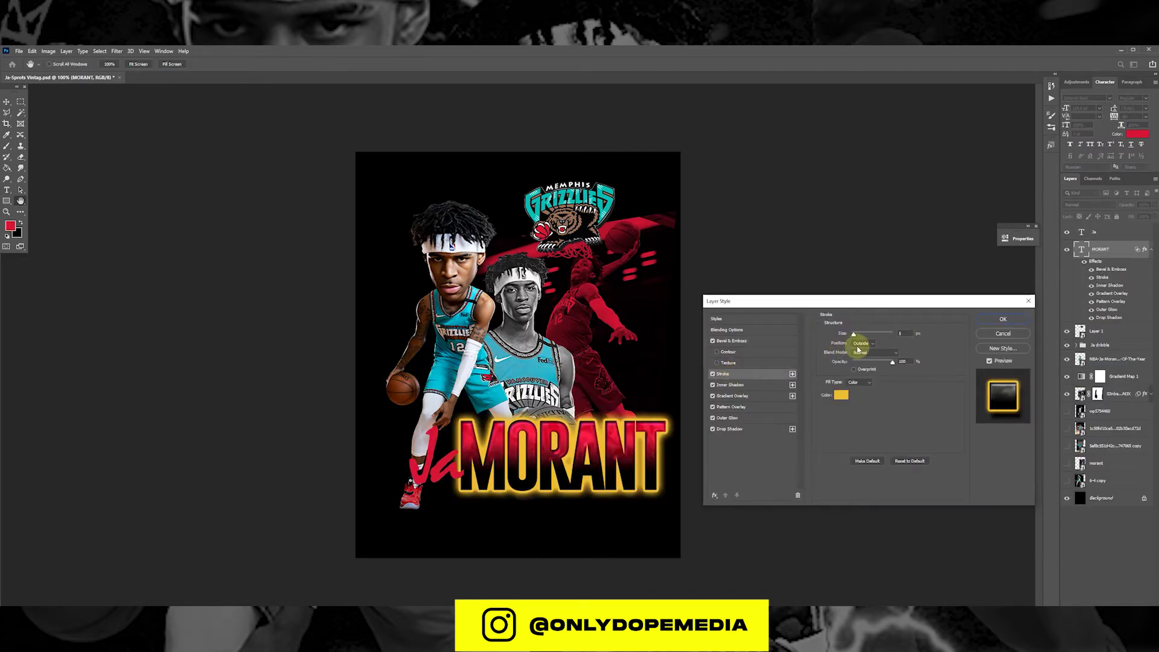
{"action": "left_click", "coordinate": [842, 395]}
{"action": "mouse_move", "coordinate": [897, 280]}
{"action": "left_mouse_down"}
{"action": "mouse_move", "coordinate": [895, 245]}
{"action": "mouse_move", "coordinate": [861, 181]}
{"action": "left_mouse_up"}
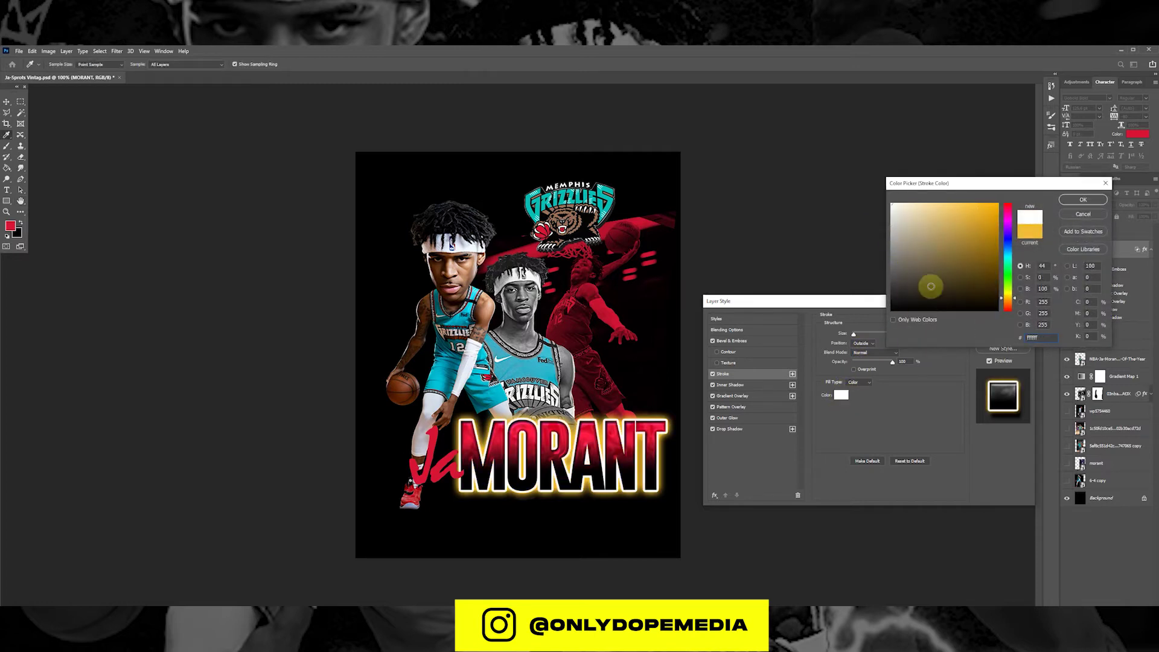
{"action": "left_click", "coordinate": [1072, 217]}
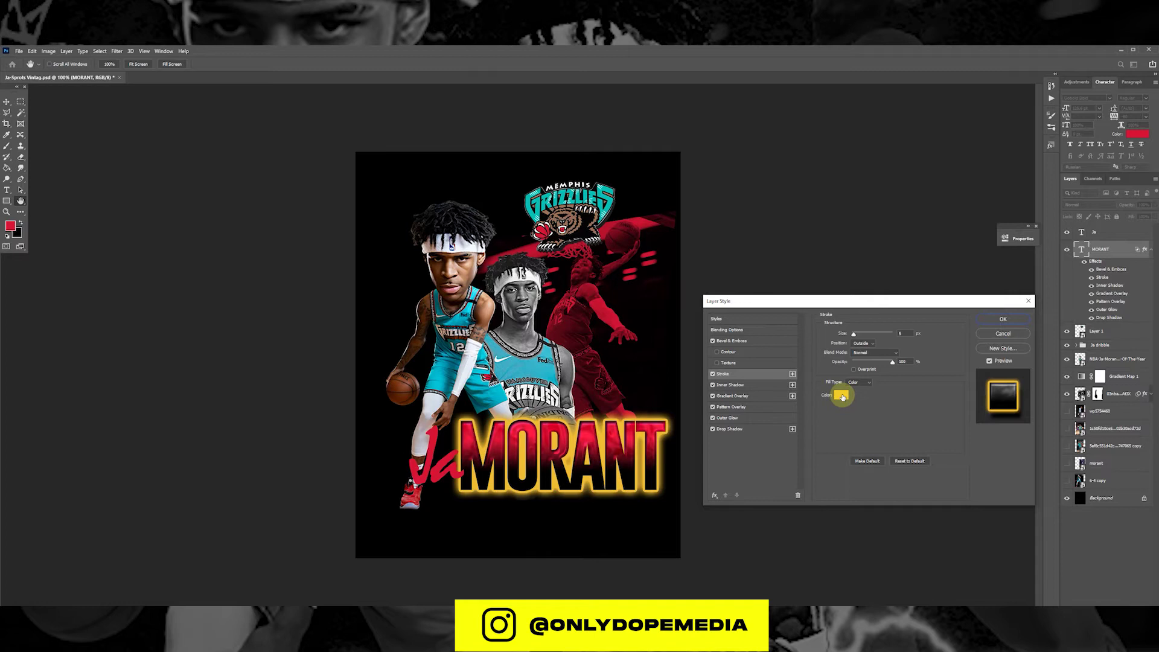
Set the MORANT stroke colour to the red sampled from the Grizzlies logo
{"action": "left_click", "coordinate": [841, 395]}
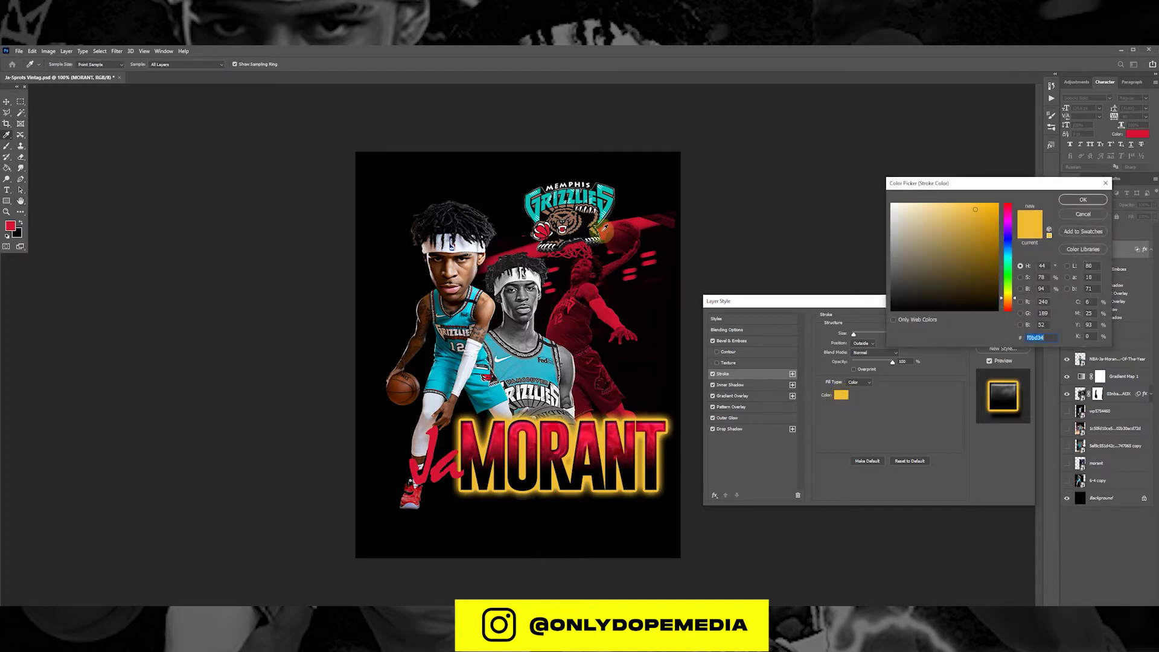
{"action": "left_click", "coordinate": [538, 231]}
{"action": "left_click", "coordinate": [1083, 199]}
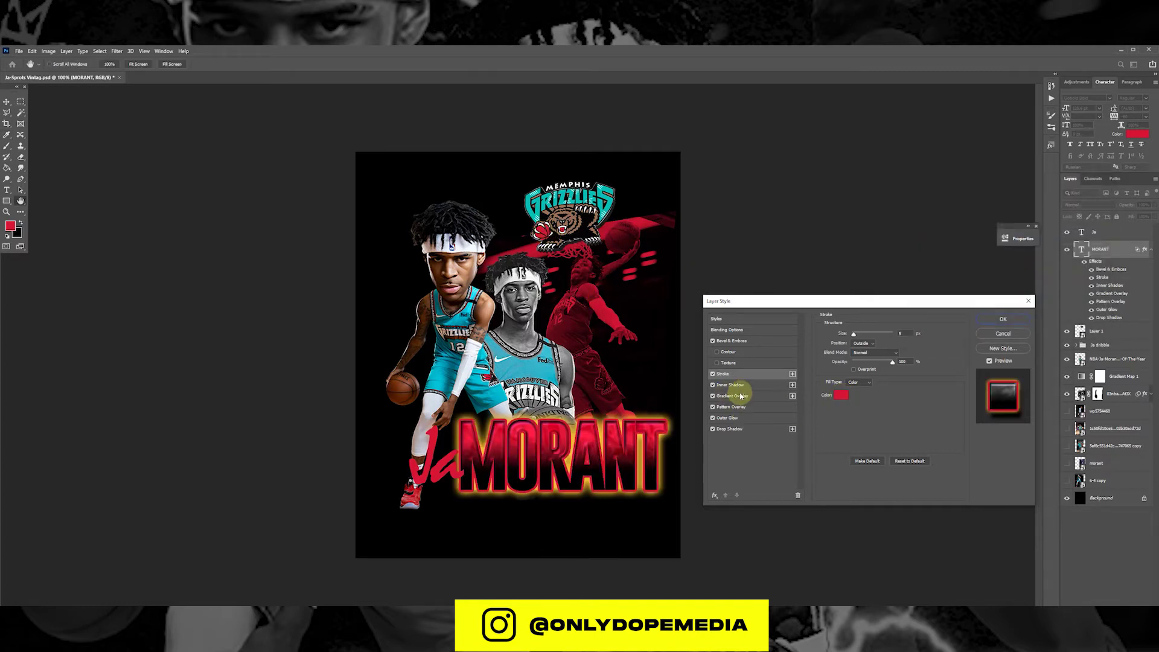
Check the MORANT inner shadow, gradient and pattern overlay settings, and set the outer glow colour to white (ffffff)
{"action": "left_click", "coordinate": [740, 385]}
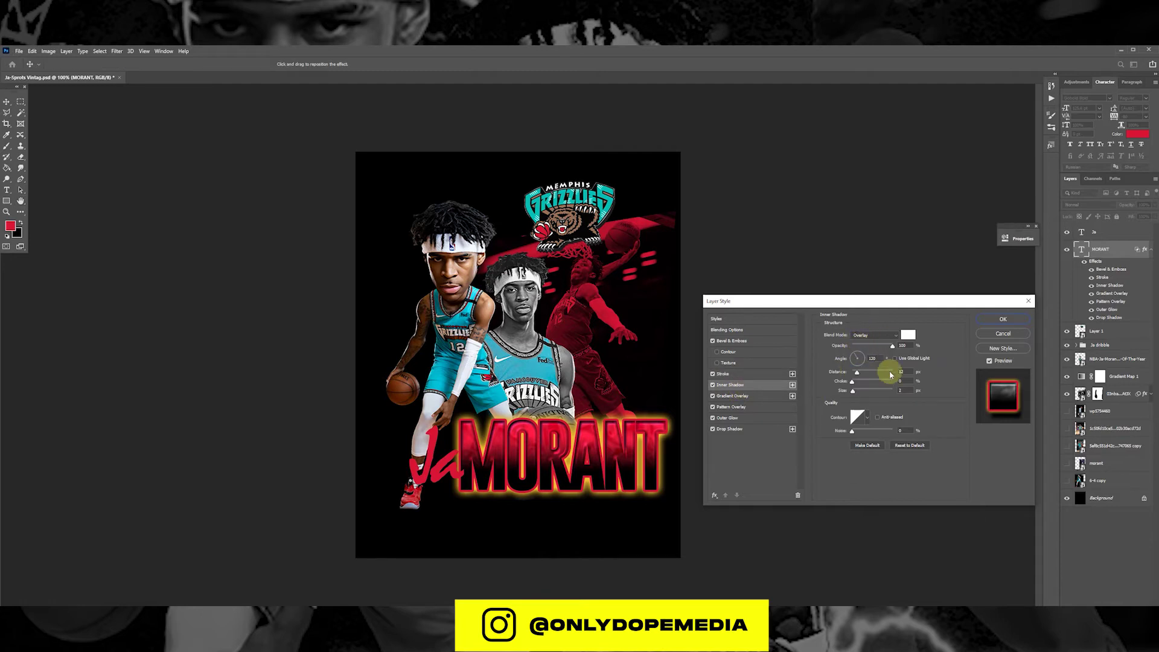
{"action": "left_click", "coordinate": [732, 396]}
{"action": "left_click", "coordinate": [861, 354]}
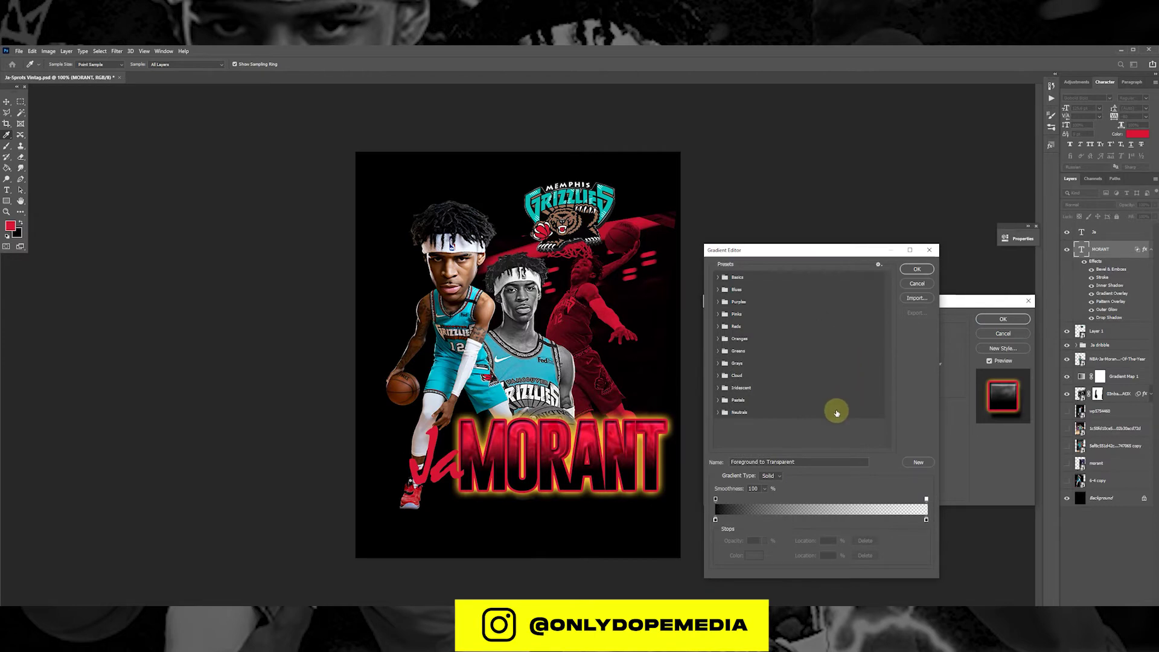
{"action": "left_click", "coordinate": [916, 270]}
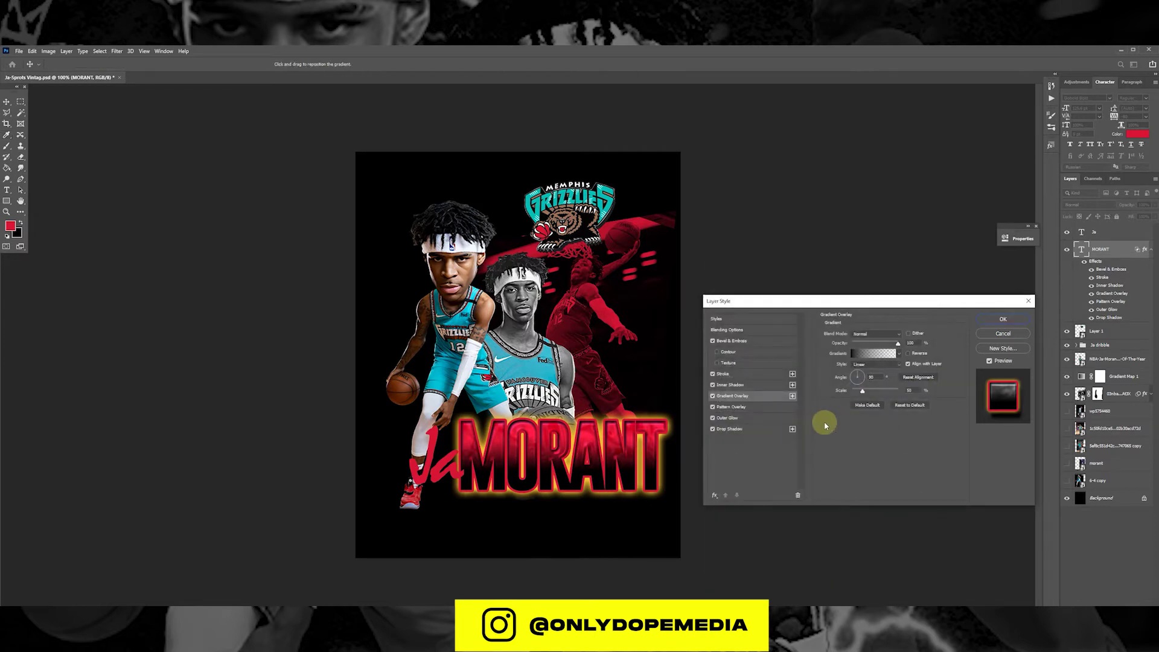
{"action": "left_click", "coordinate": [759, 408]}
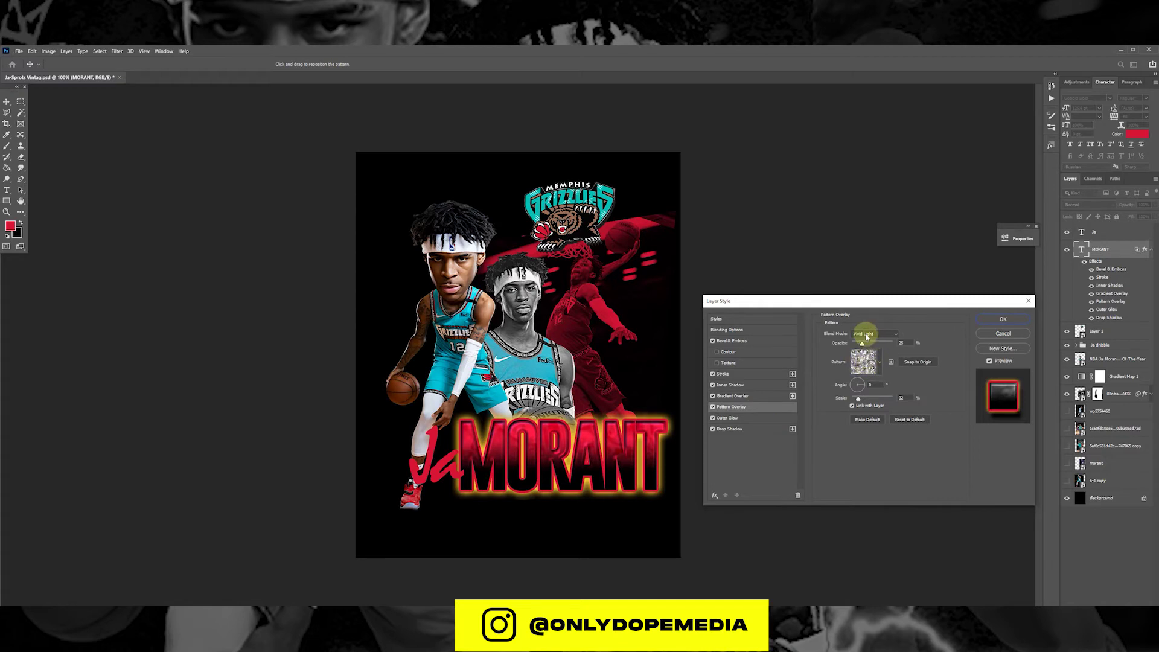
{"action": "left_click", "coordinate": [745, 418]}
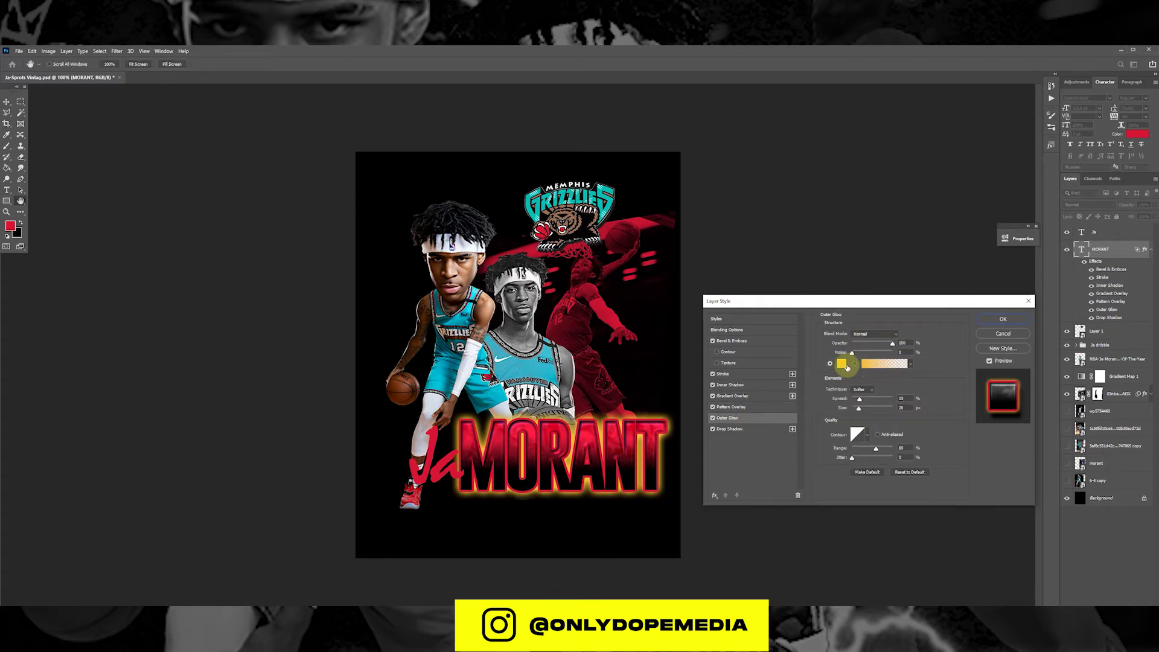
{"action": "left_click", "coordinate": [843, 364]}
{"action": "type", "text": "ffffff"}
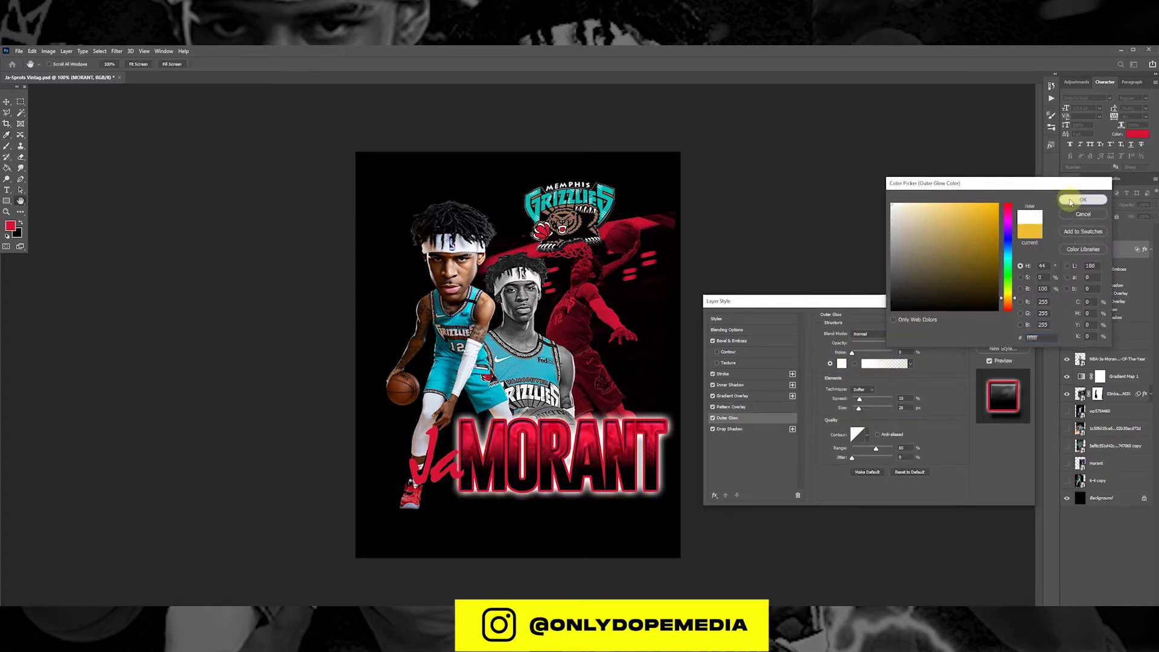
{"action": "left_click", "coordinate": [1071, 201]}
Review the MORANT drop shadow and outer glow settings, and toggle the gradient overlay off and on to compare its effect
{"action": "left_click", "coordinate": [736, 427]}
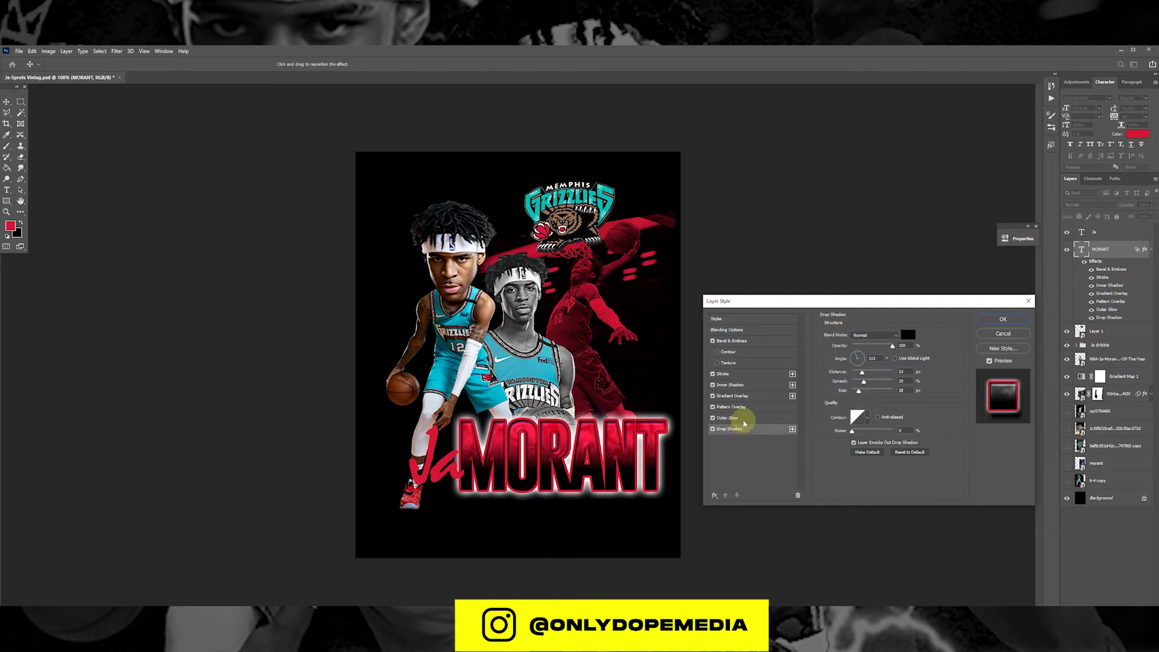
{"action": "left_click", "coordinate": [737, 418]}
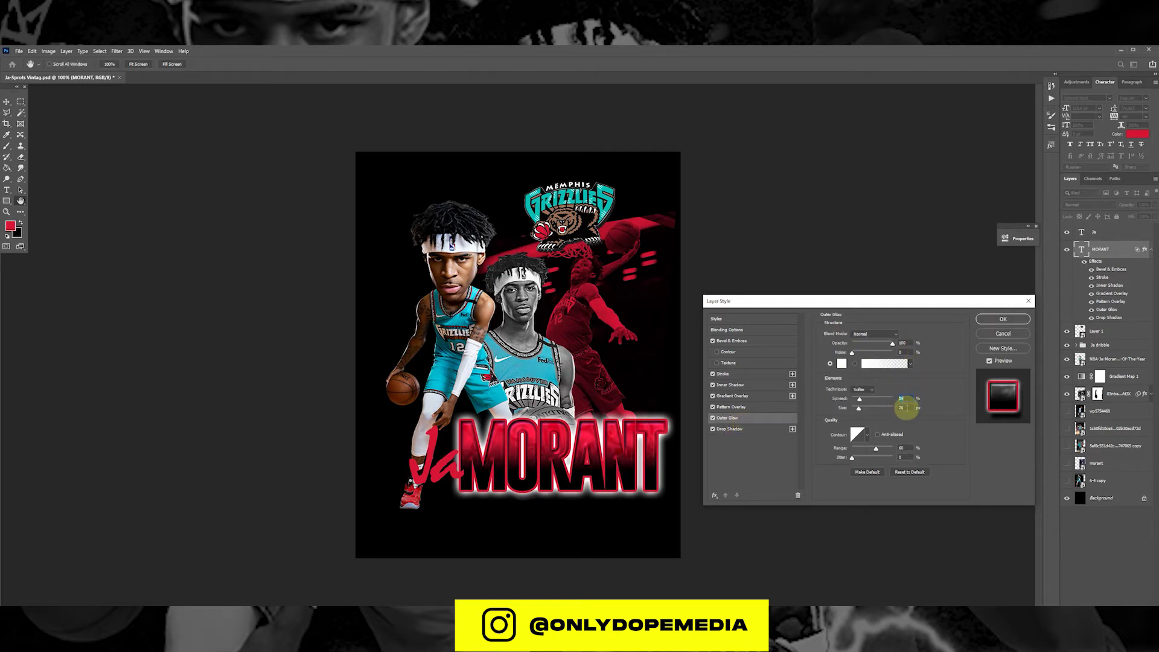
{"action": "left_click", "coordinate": [736, 429]}
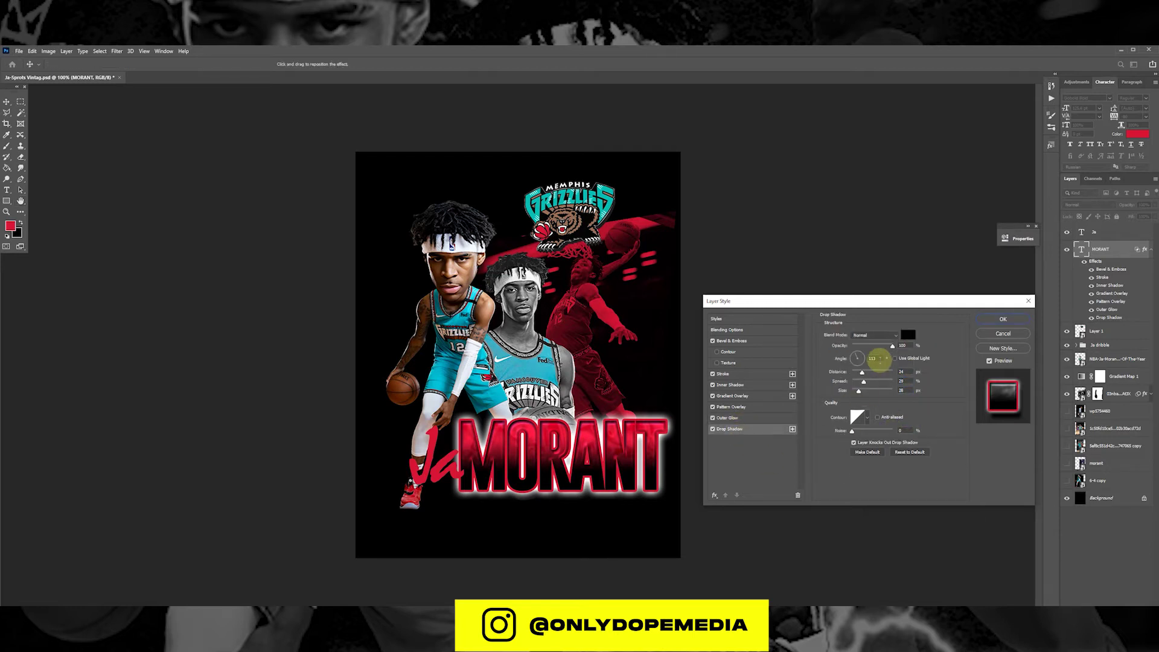
{"action": "left_click", "coordinate": [908, 390]}
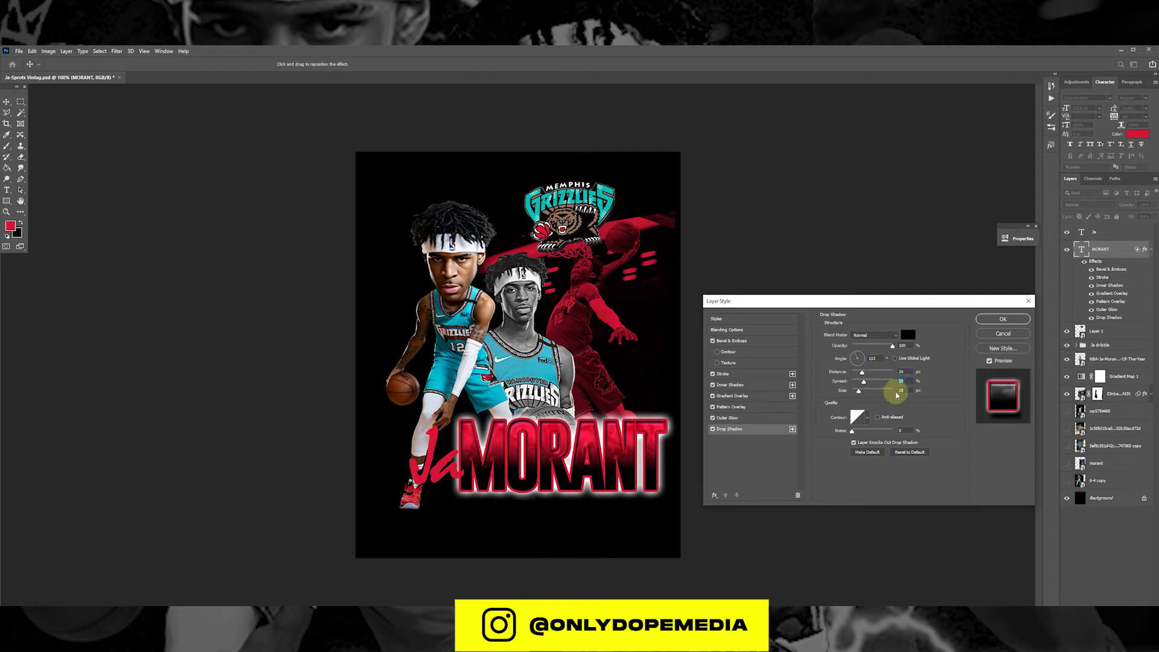
{"action": "left_click", "coordinate": [737, 398]}
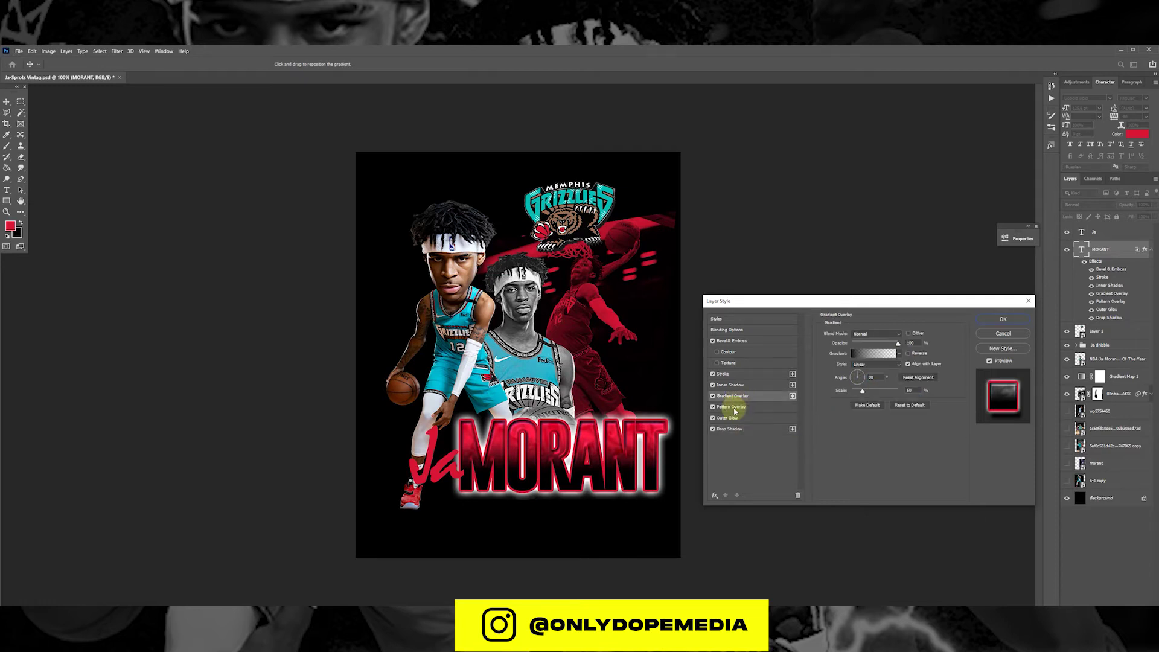
{"action": "left_click", "coordinate": [713, 396]}
{"action": "left_click", "coordinate": [713, 396]}
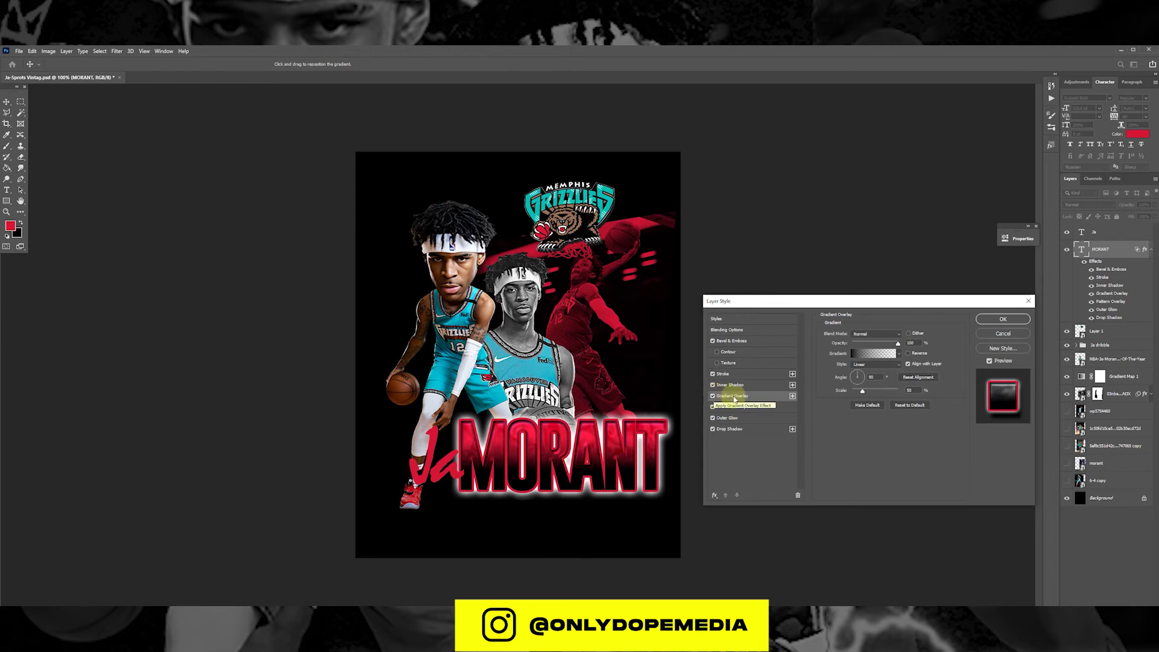
{"action": "left_click", "coordinate": [870, 354]}
{"action": "left_click", "coordinate": [716, 520]}
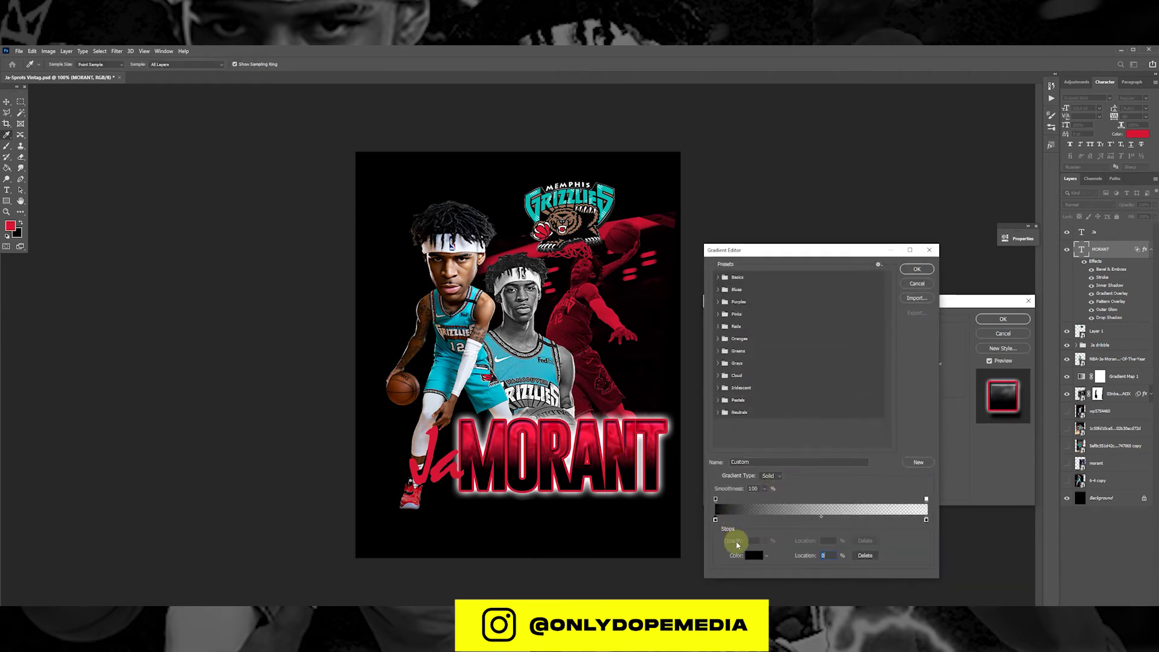
{"action": "left_click", "coordinate": [754, 555]}
{"action": "left_click", "coordinate": [534, 207]}
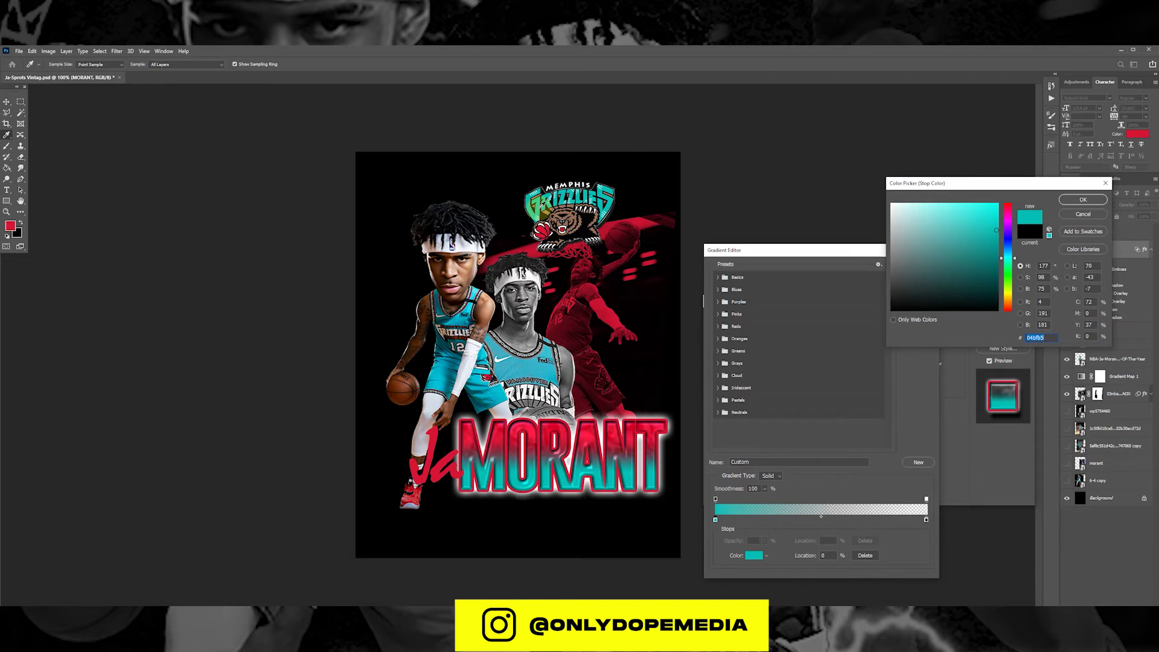
{"action": "left_click", "coordinate": [1072, 216]}
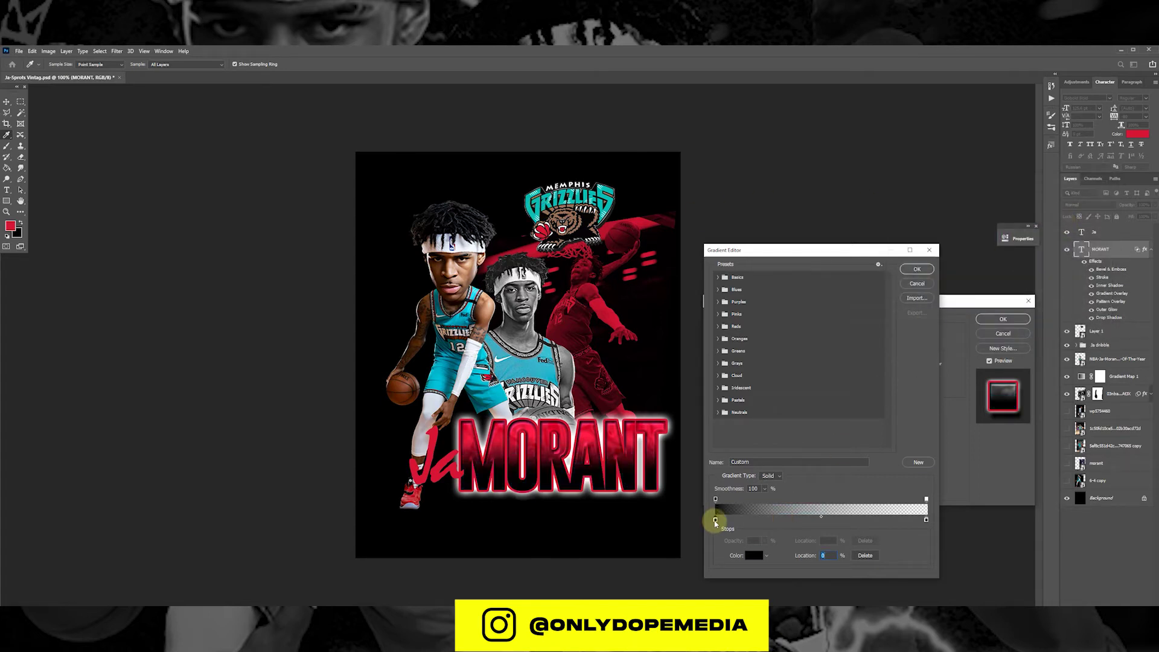
Change the black stop of the MORANT gradient overlay to white and apply the edited gradient
{"action": "double_click", "coordinate": [715, 520]}
{"action": "left_click_drag", "start_coordinate": [925, 242], "coordinate": [869, 181]}
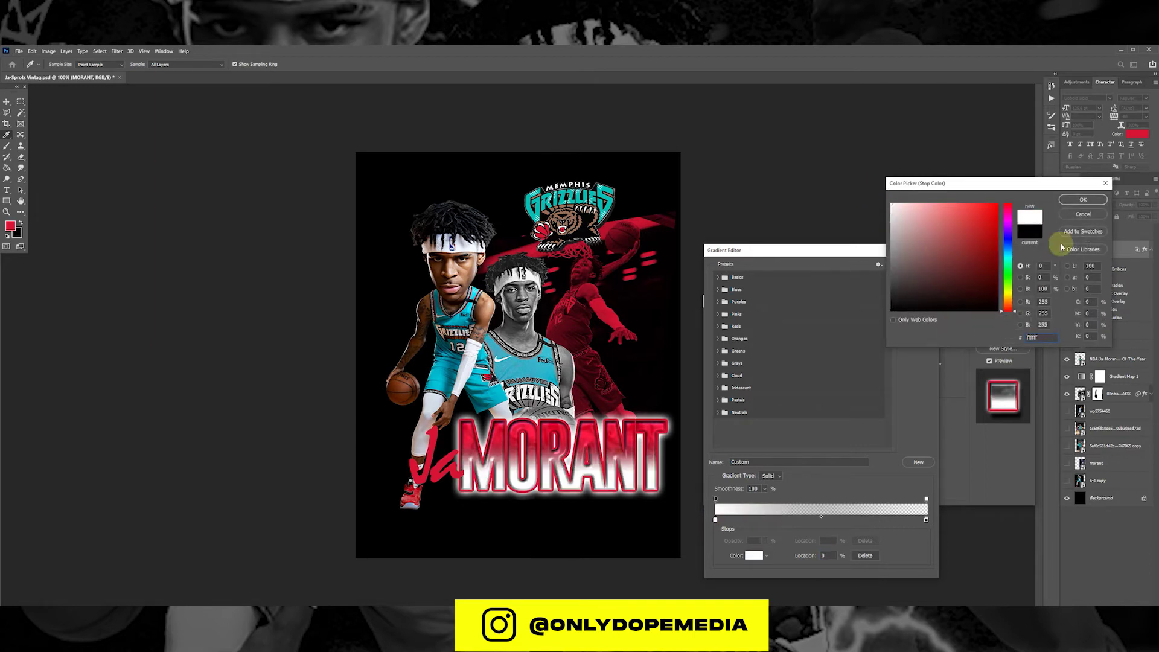
{"action": "left_click", "coordinate": [1076, 206]}
{"action": "left_click", "coordinate": [921, 267]}
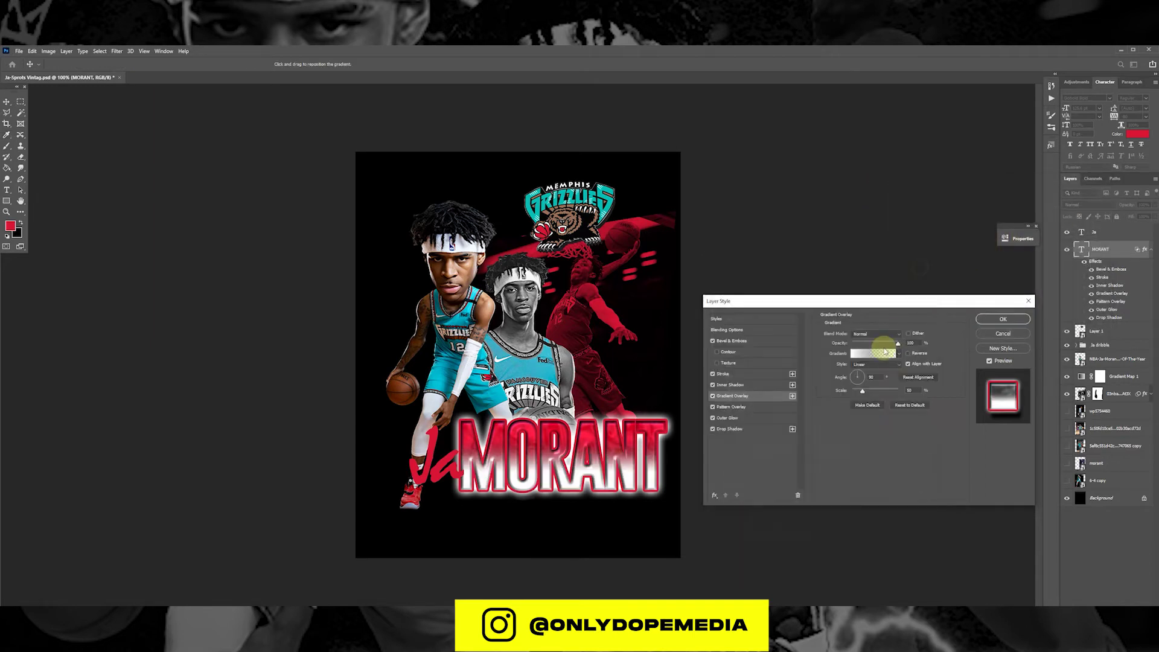
Reverse the MORANT gradient overlay, increase its scale and shift the gradient slightly down within the letters
{"action": "left_click", "coordinate": [908, 354]}
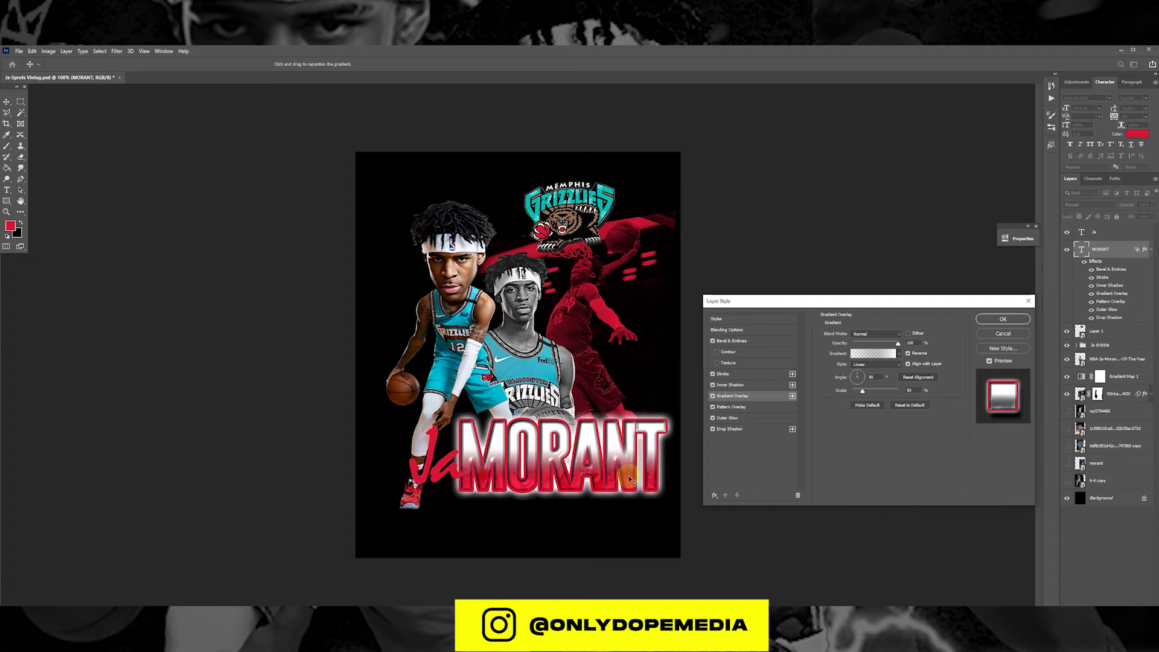
{"action": "left_click_drag", "start_coordinate": [863, 391], "coordinate": [875, 392]}
{"action": "left_click_drag", "start_coordinate": [624, 435], "coordinate": [621, 448]}
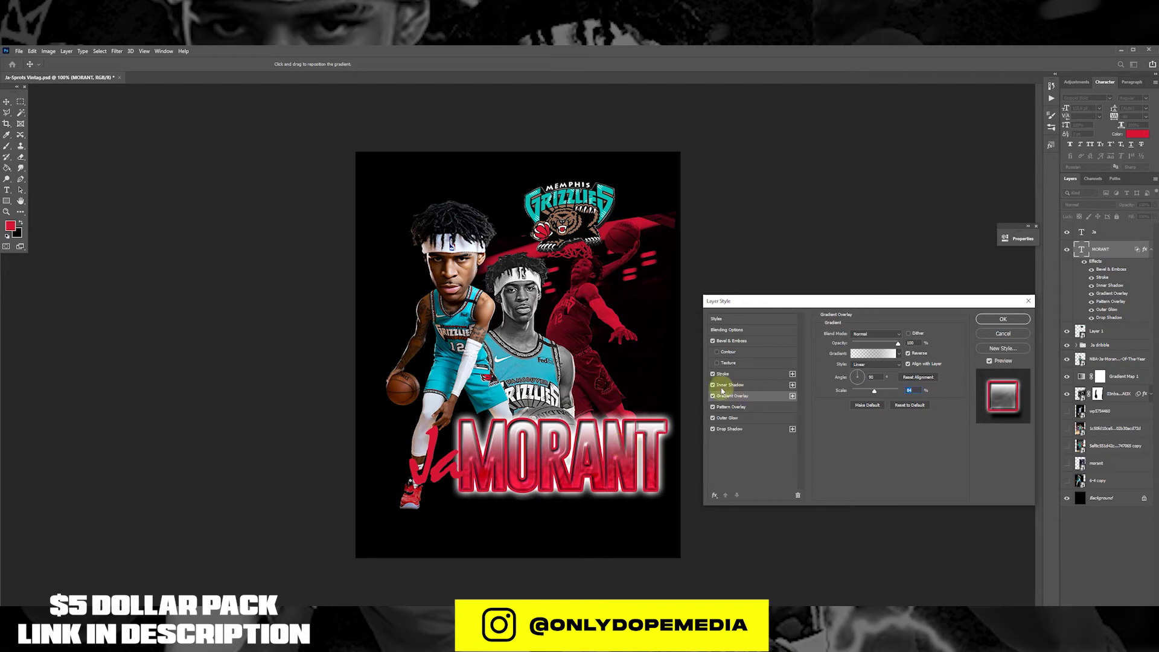
Change the MORANT stroke fill type to Gradient and set the gradient's black stop to the logo's red
{"action": "left_click", "coordinate": [742, 374]}
{"action": "left_click", "coordinate": [860, 382]}
{"action": "left_click", "coordinate": [860, 398]}
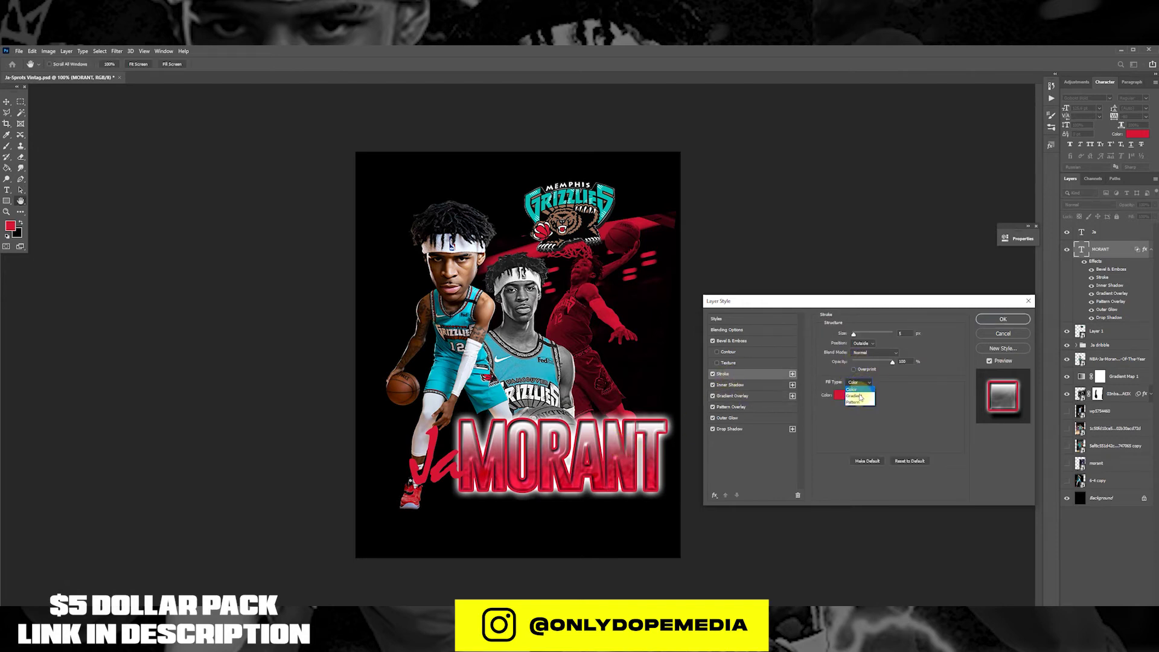
{"action": "left_click", "coordinate": [873, 400]}
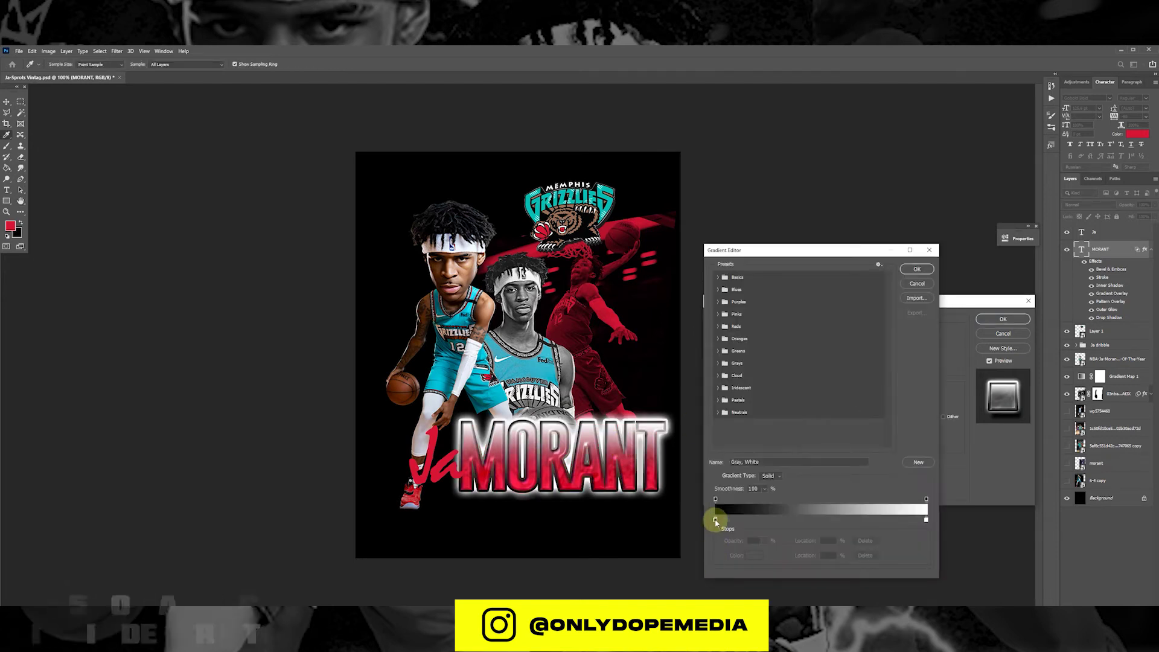
{"action": "left_click", "coordinate": [716, 518]}
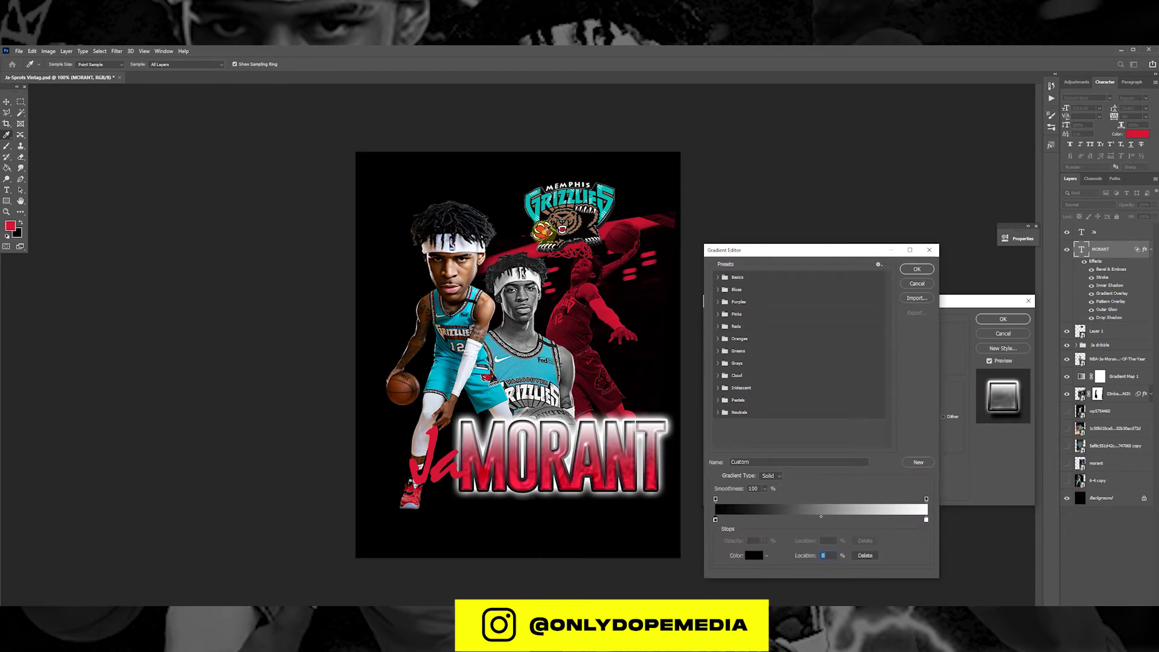
{"action": "left_click", "coordinate": [542, 228]}
Set the stroke gradient's white stop to the logo's teal (04bfb5), apply the gradient, and try its reversed direction before restoring it
{"action": "left_click", "coordinate": [927, 519]}
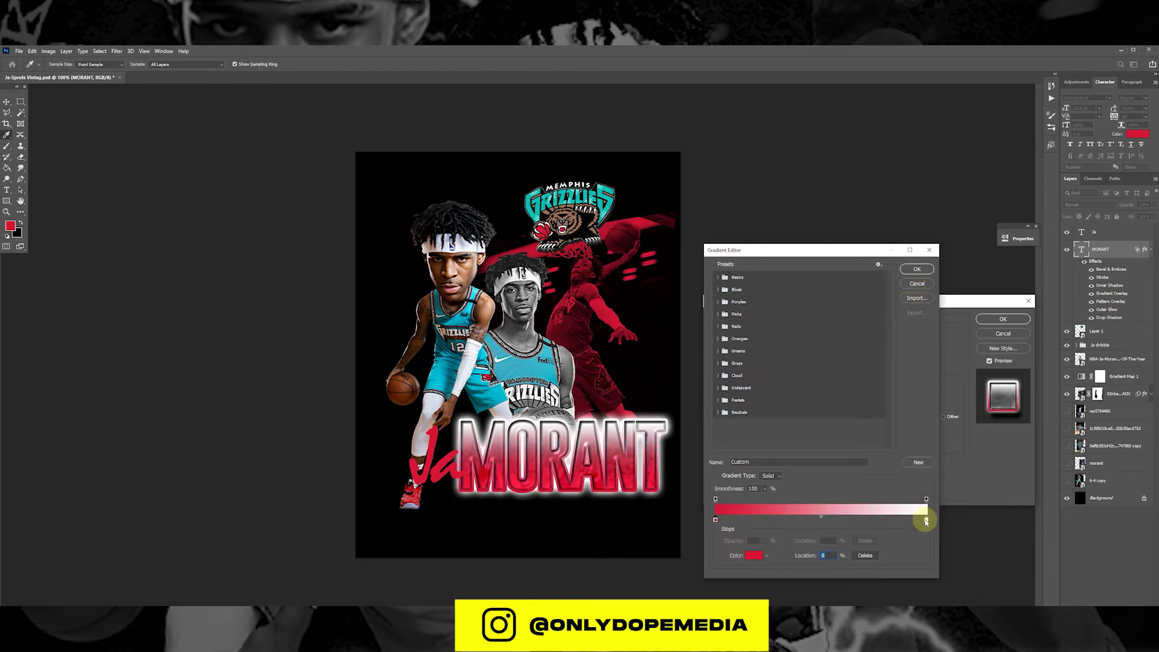
{"action": "left_click", "coordinate": [753, 556]}
{"action": "left_click", "coordinate": [538, 211]}
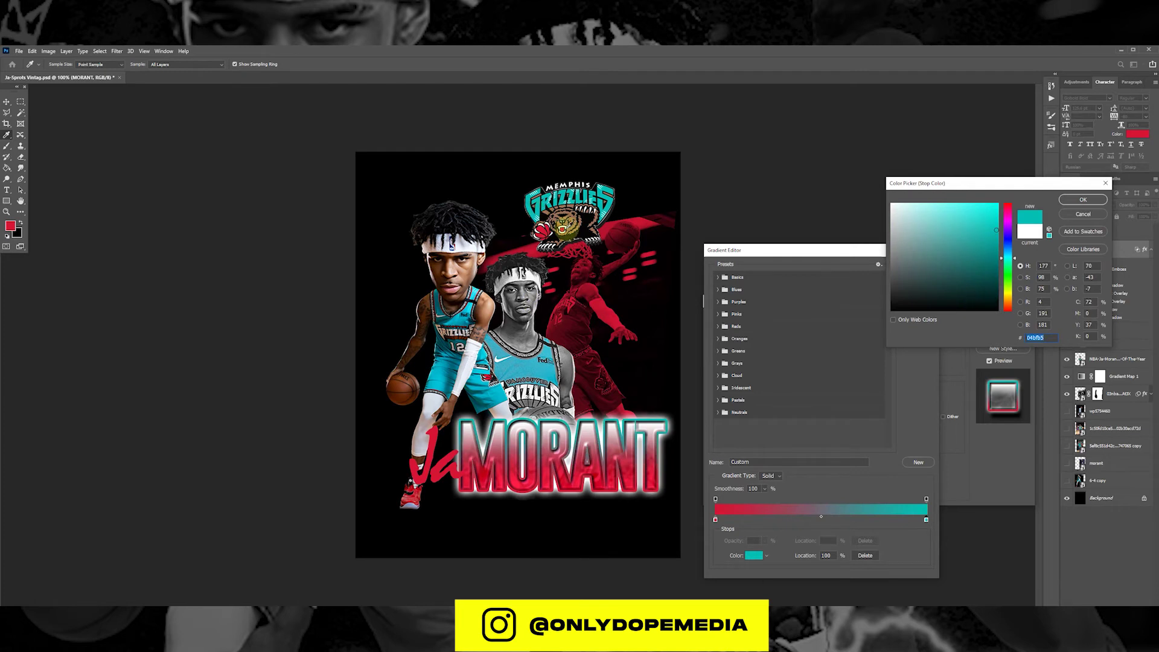
{"action": "left_click", "coordinate": [1083, 199]}
{"action": "left_click", "coordinate": [908, 275]}
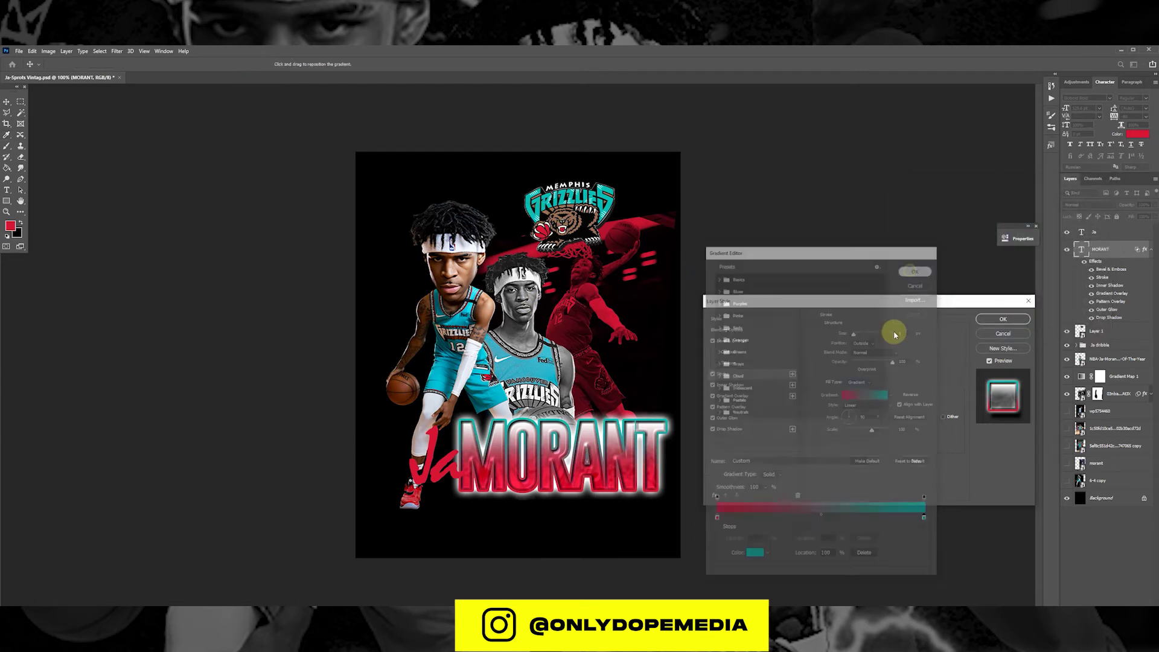
{"action": "left_click", "coordinate": [899, 395]}
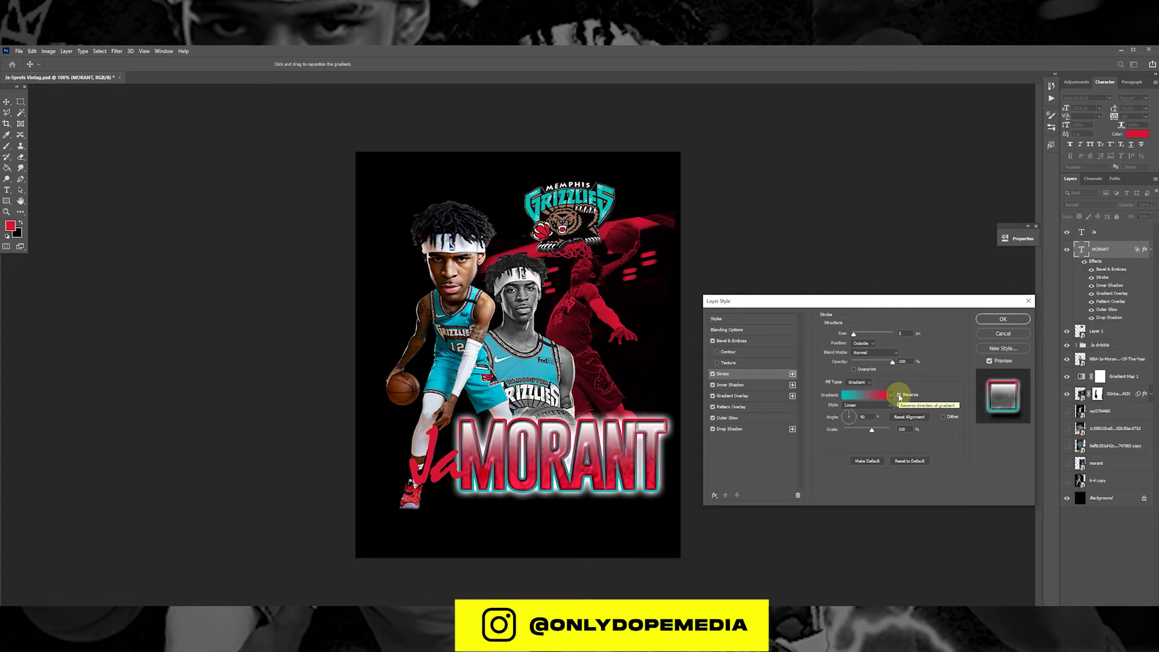
{"action": "left_click", "coordinate": [899, 396]}
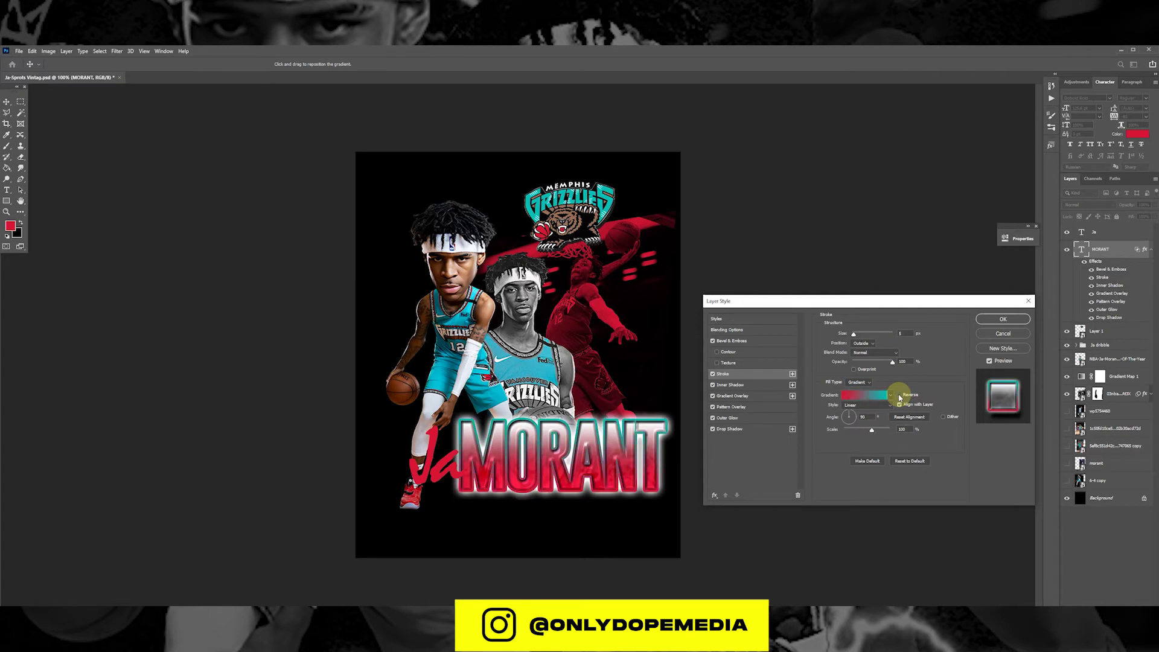
Close the MORANT layer style and add a Bevel & Emboss effect to the Ja lettering, adjusting its size and softening
{"action": "left_click", "coordinate": [743, 340]}
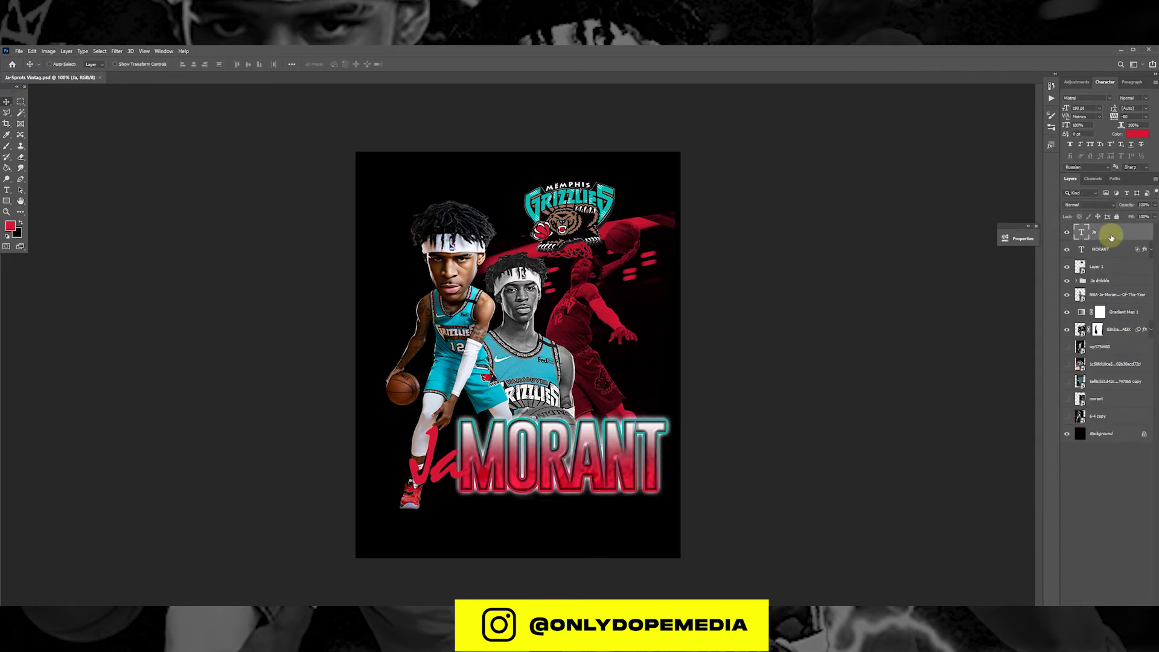
{"action": "double_click", "coordinate": [1112, 237]}
{"action": "left_click", "coordinate": [713, 341]}
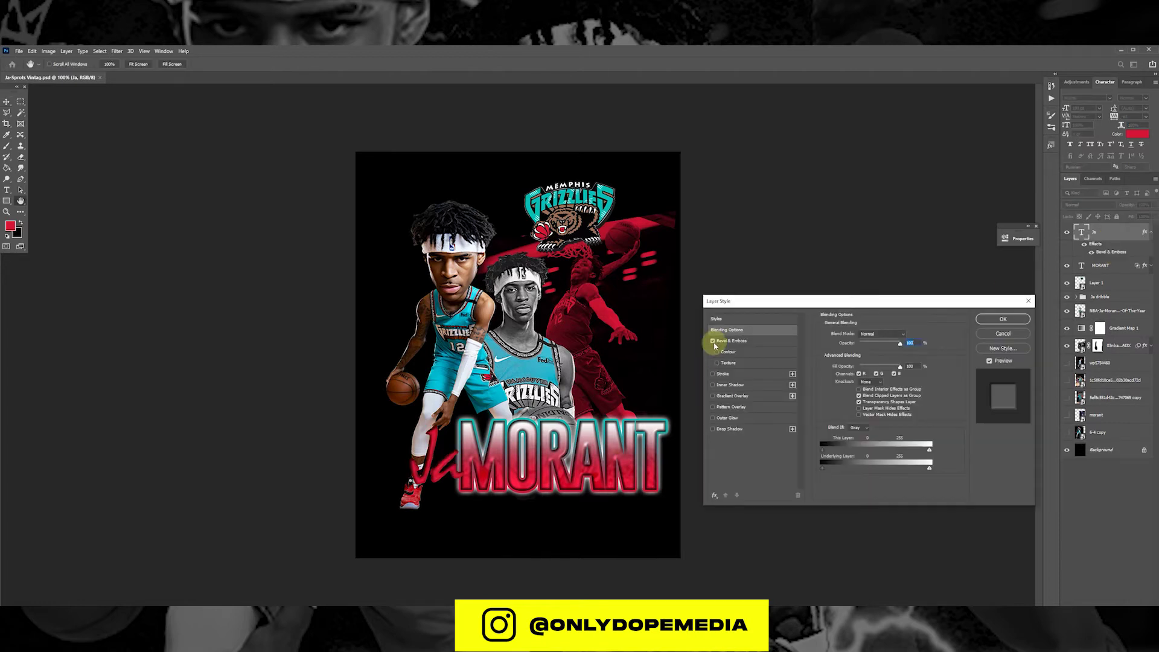
{"action": "left_click", "coordinate": [719, 342]}
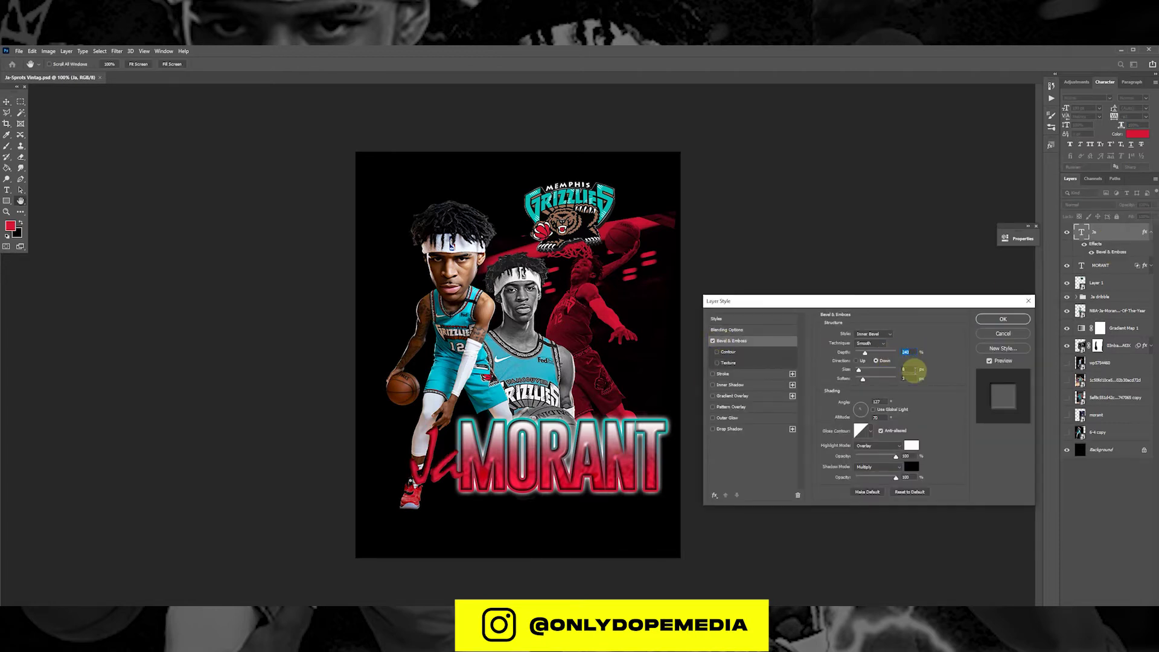
{"action": "left_click", "coordinate": [904, 370]}
{"action": "left_click", "coordinate": [908, 380]}
Add a drop shadow to the Ja lettering, tune its opacity, spread, size and offset over MORANT, and apply the style
{"action": "left_click", "coordinate": [713, 428]}
{"action": "left_click", "coordinate": [730, 429]}
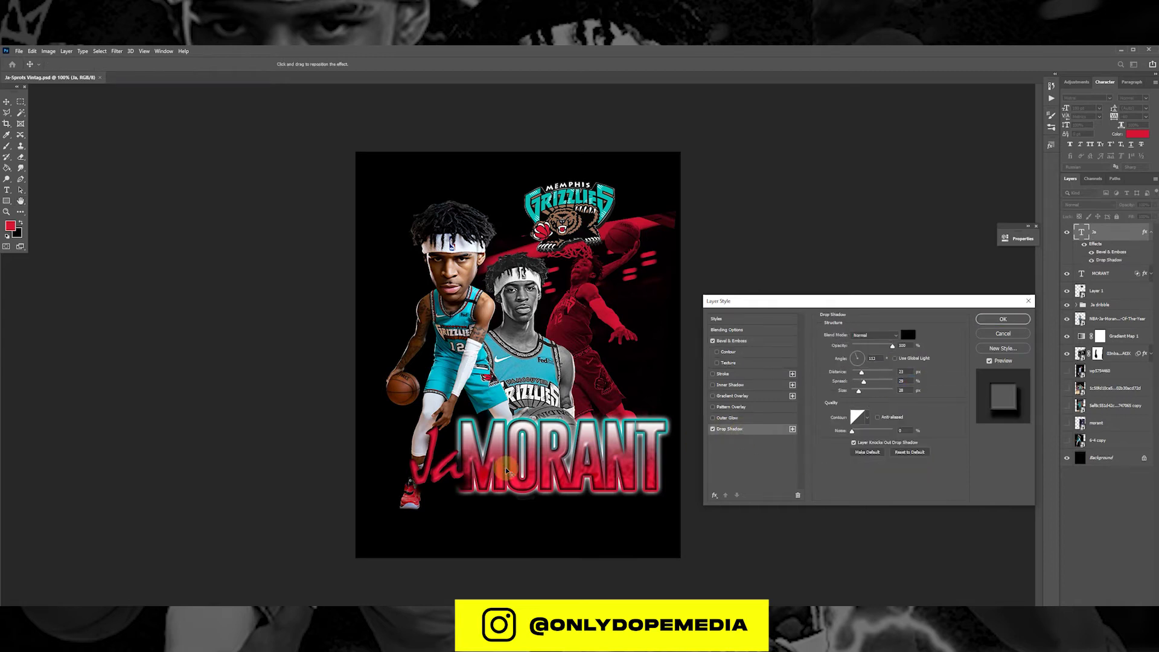
{"action": "left_click_drag", "start_coordinate": [892, 345], "coordinate": [875, 345]}
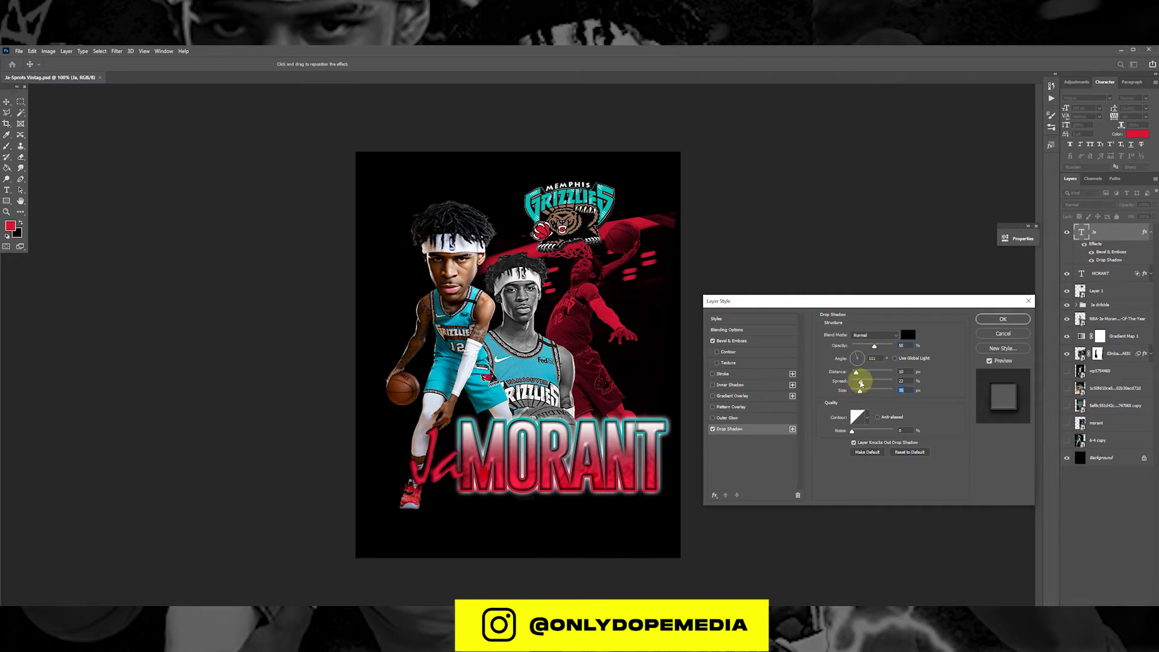
{"action": "left_click_drag", "start_coordinate": [860, 384], "coordinate": [862, 384]}
{"action": "left_click_drag", "start_coordinate": [538, 451], "coordinate": [513, 472]}
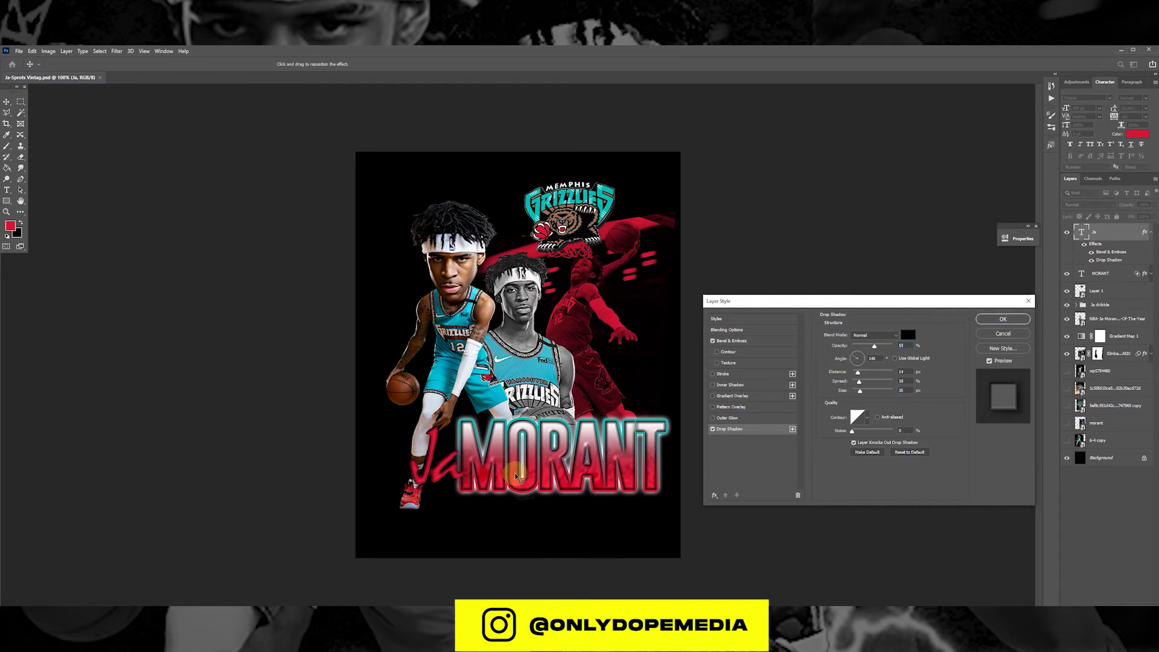
{"action": "left_click_drag", "start_coordinate": [860, 391], "coordinate": [865, 383]}
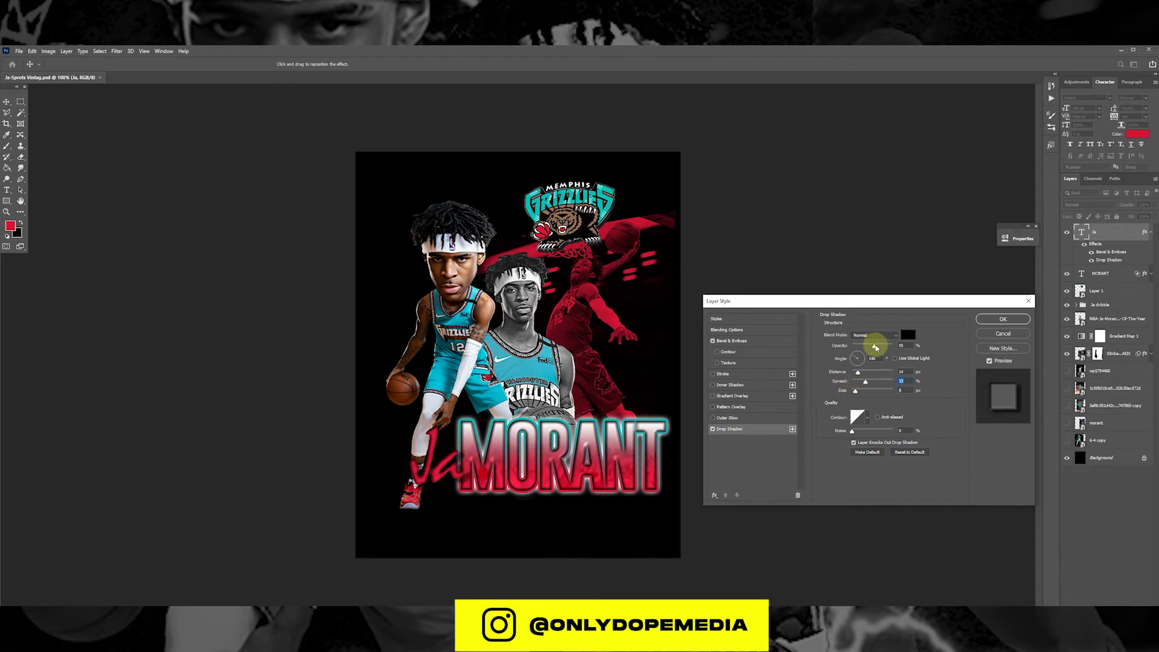
{"action": "left_click_drag", "start_coordinate": [497, 477], "coordinate": [457, 485]}
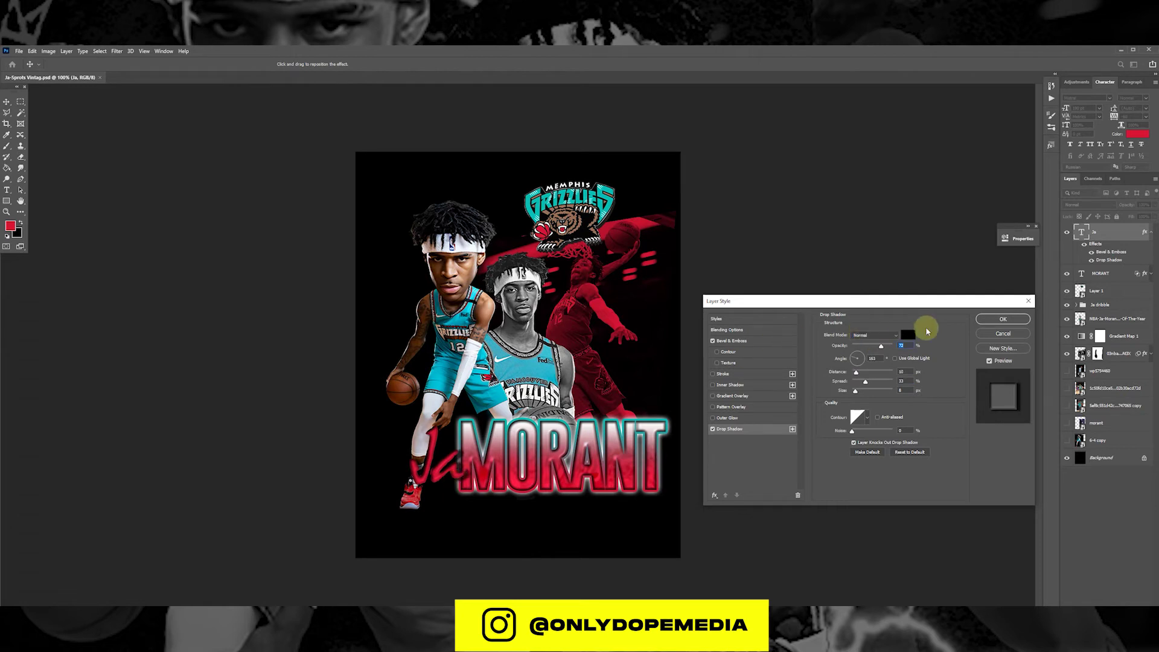
{"action": "left_click", "coordinate": [1003, 319]}
Recolour the Ja text to the teal sampled from the Grizzlies logo (04bfb5)
{"action": "left_click", "coordinate": [1151, 232]}
{"action": "left_click", "coordinate": [1135, 136]}
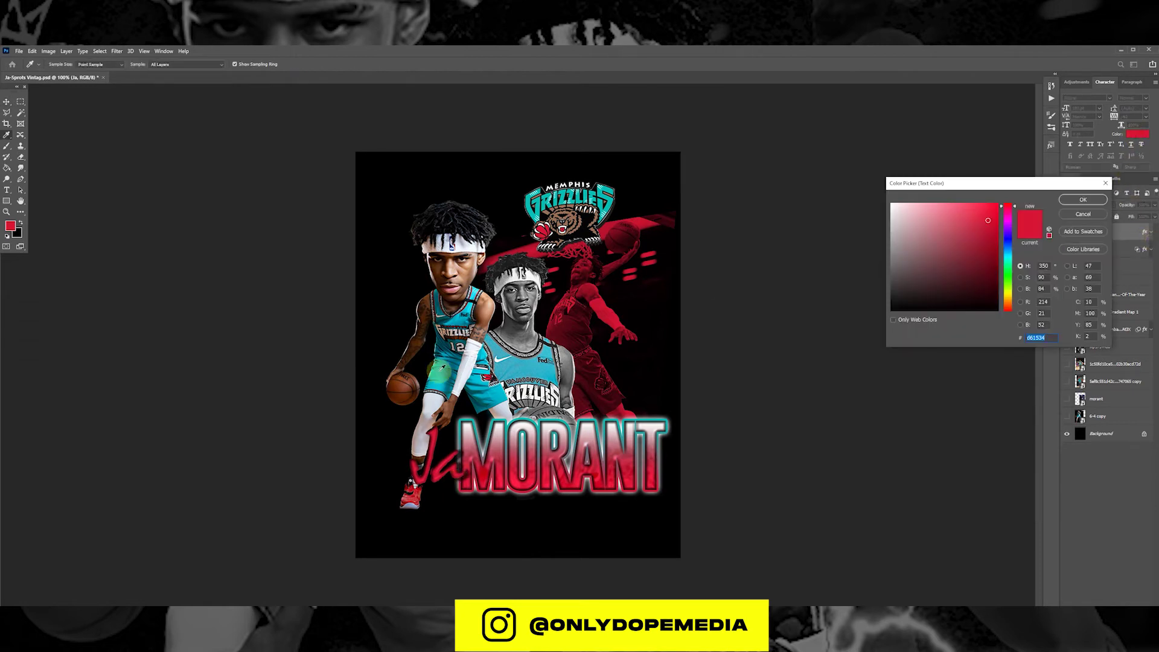
{"action": "left_click", "coordinate": [538, 216]}
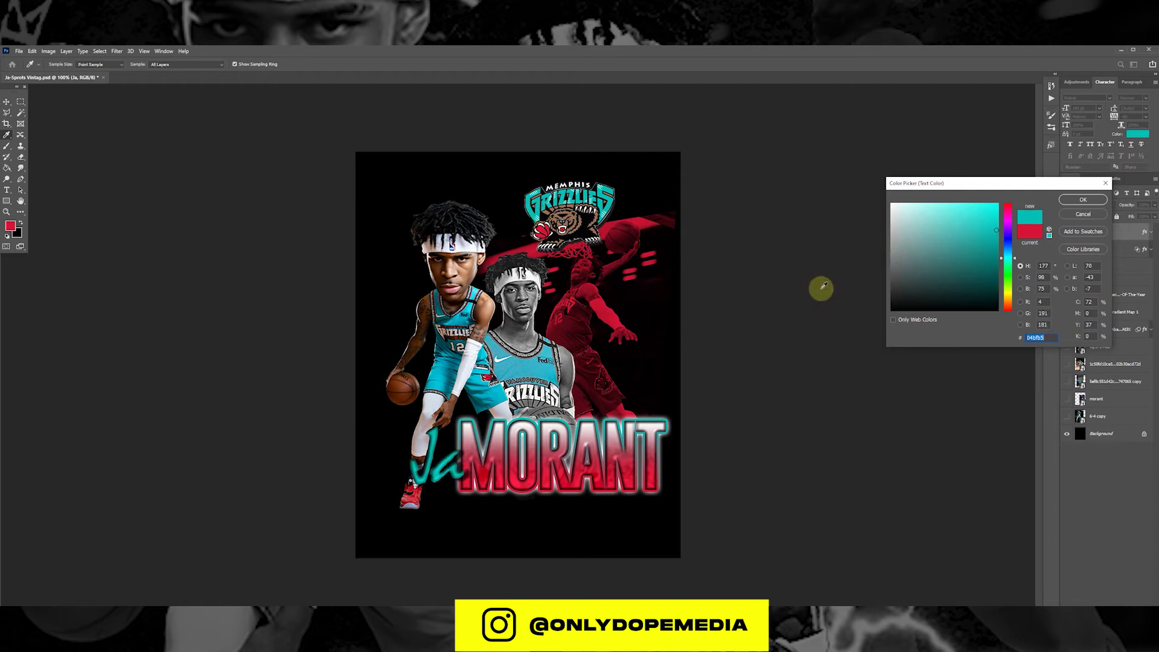
{"action": "left_click", "coordinate": [1084, 201]}
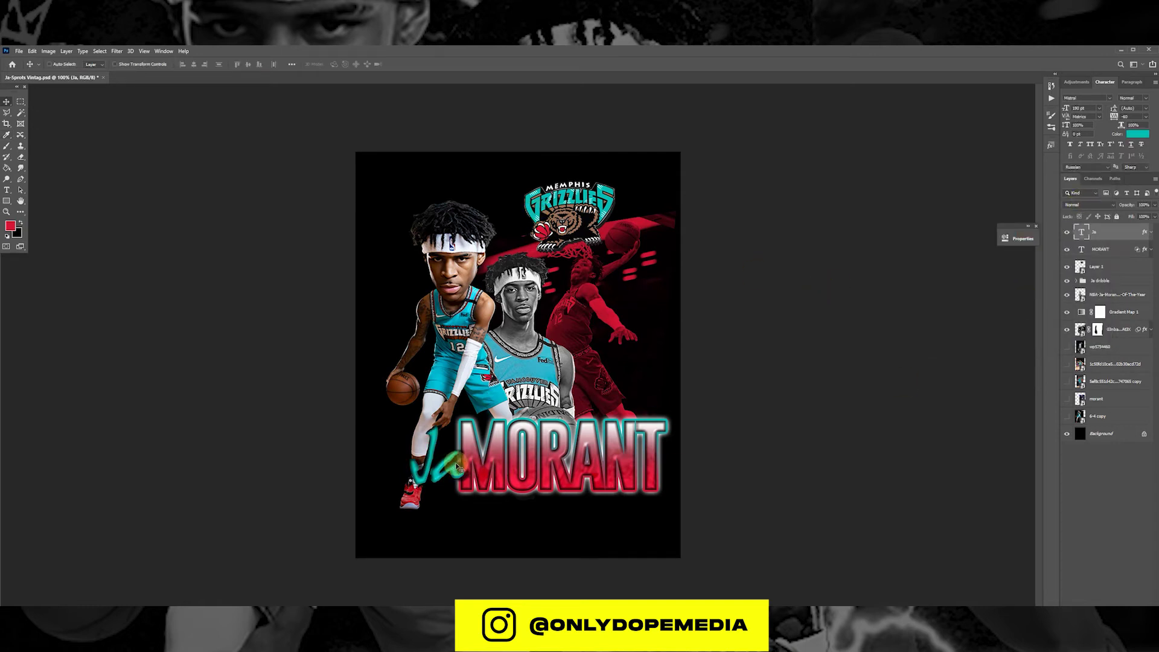
Enlarge the Ja lettering and reposition it against the front of MORANT
{"action": "key", "text": "ctrl+t"}
{"action": "left_click_drag", "start_coordinate": [435, 511], "coordinate": [428, 554]}
{"action": "key", "text": "Return"}
{"action": "mouse_move", "coordinate": [448, 491]}
{"action": "left_mouse_down"}
{"action": "mouse_move", "coordinate": [442, 464]}
{"action": "mouse_move", "coordinate": [694, 383]}
{"action": "mouse_move", "coordinate": [639, 413]}
{"action": "mouse_move", "coordinate": [650, 415]}
{"action": "mouse_move", "coordinate": [464, 474]}
{"action": "left_mouse_up"}
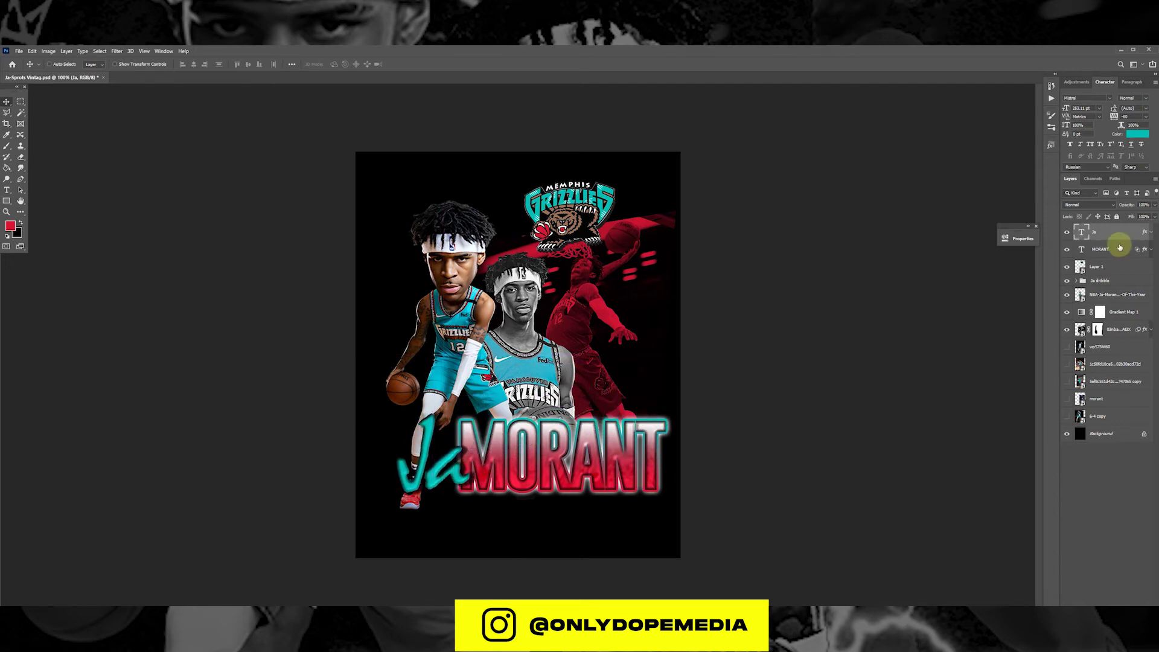
Move the MORANT text layer below the Ja dribble group so the player's leg overlaps the lettering
{"action": "left_click_drag", "start_coordinate": [1120, 248], "coordinate": [1106, 288]}
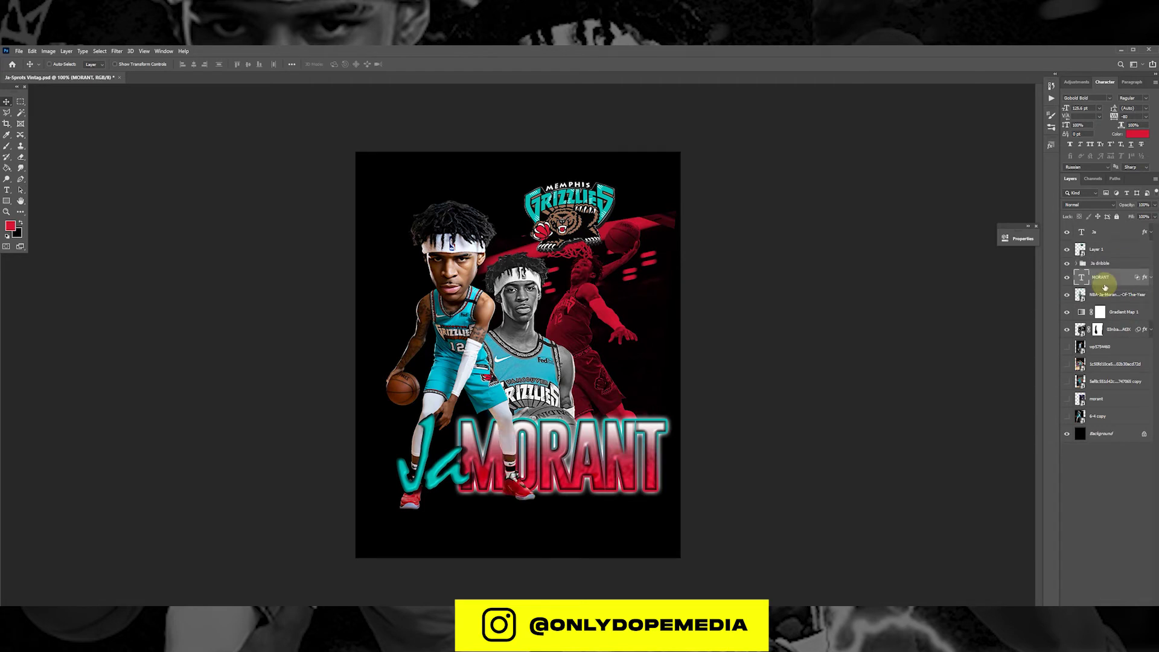
{"action": "left_click", "coordinate": [1131, 293]}
{"action": "double_click", "coordinate": [1134, 294]}
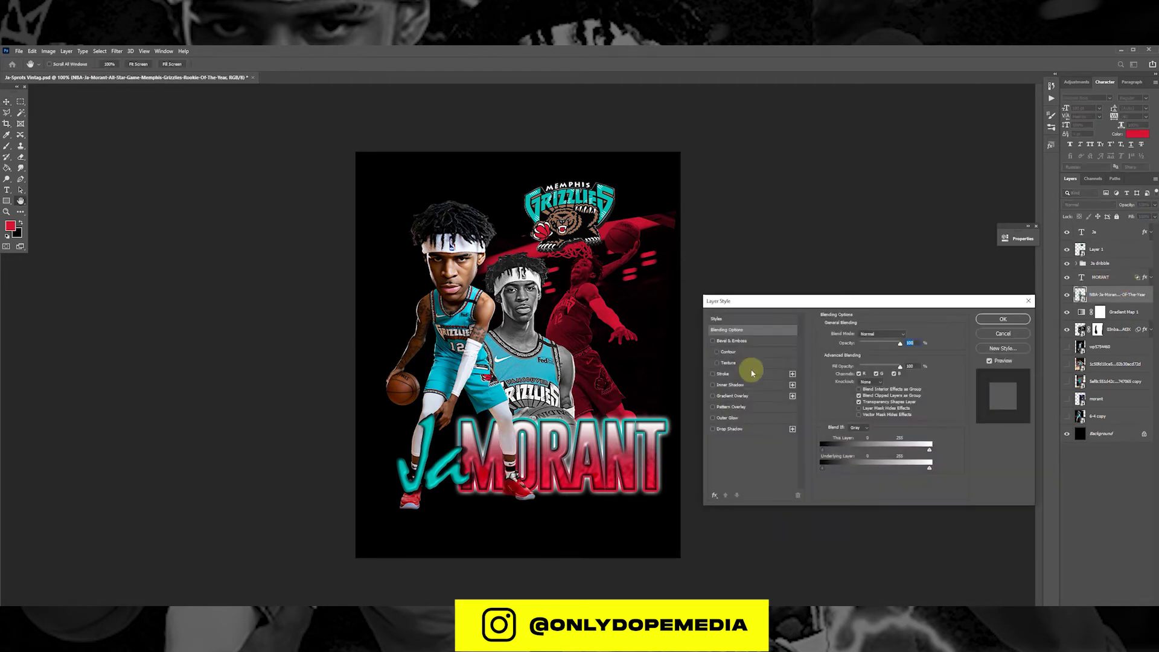
{"action": "left_click", "coordinate": [713, 428]}
{"action": "left_click", "coordinate": [984, 331]}
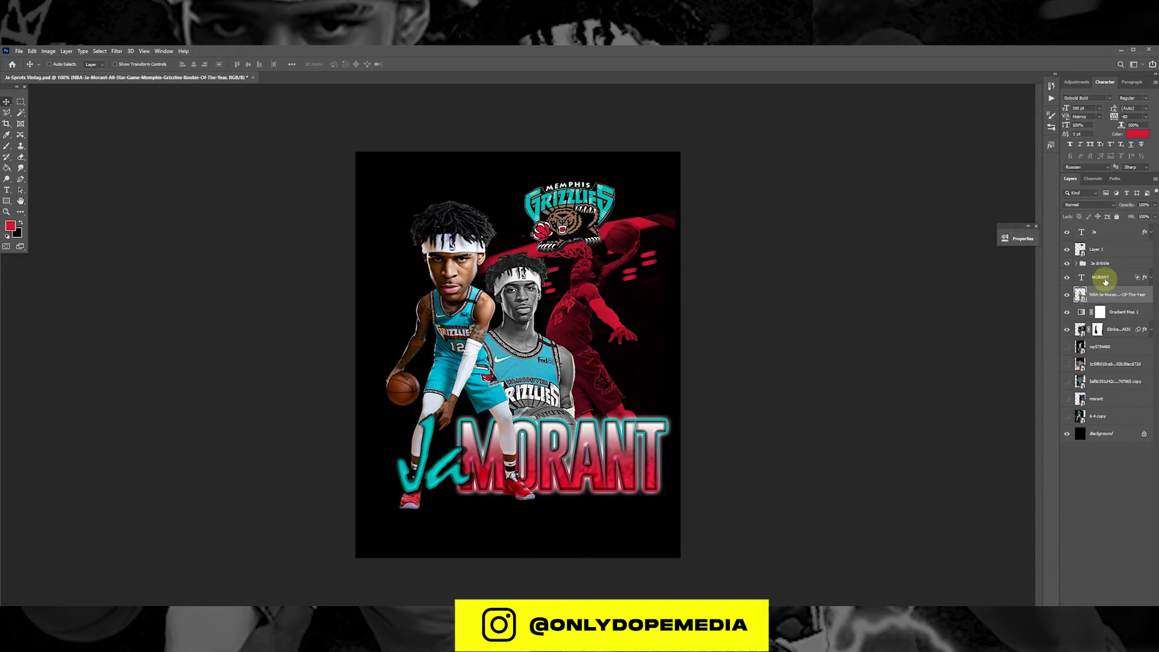
Add a drop shadow to the Ja dribble group, adjusting its offset and enlarging its size, and apply it
{"action": "left_click", "coordinate": [1117, 264]}
{"action": "double_click", "coordinate": [1117, 264]}
{"action": "left_click", "coordinate": [712, 429]}
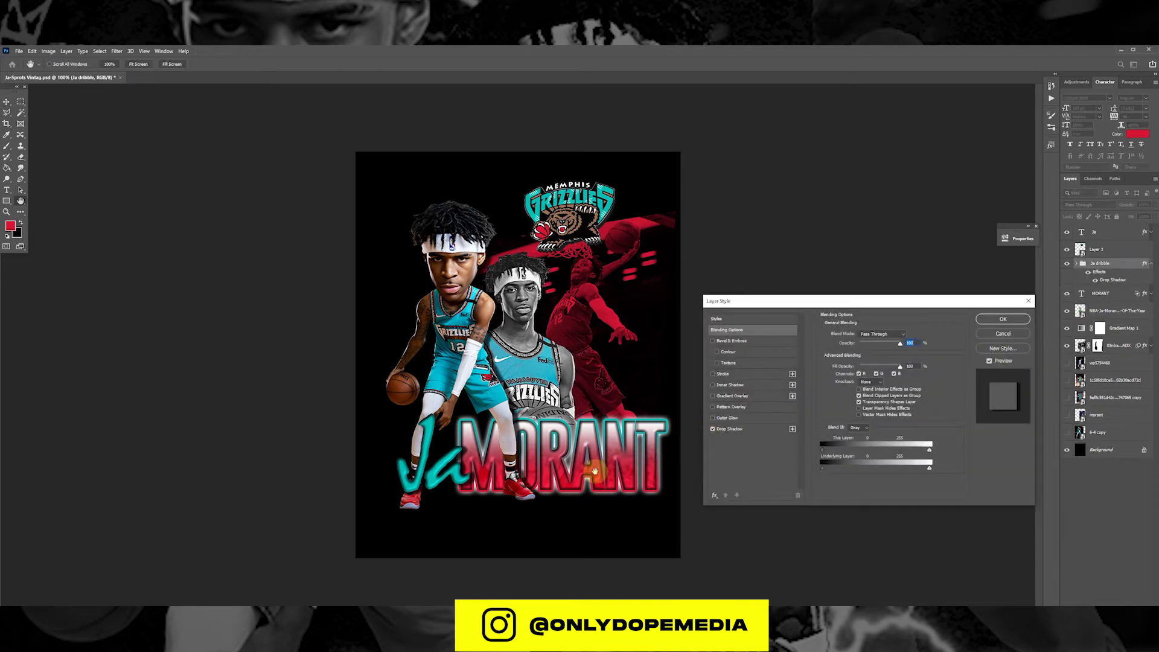
{"action": "left_click", "coordinate": [733, 429]}
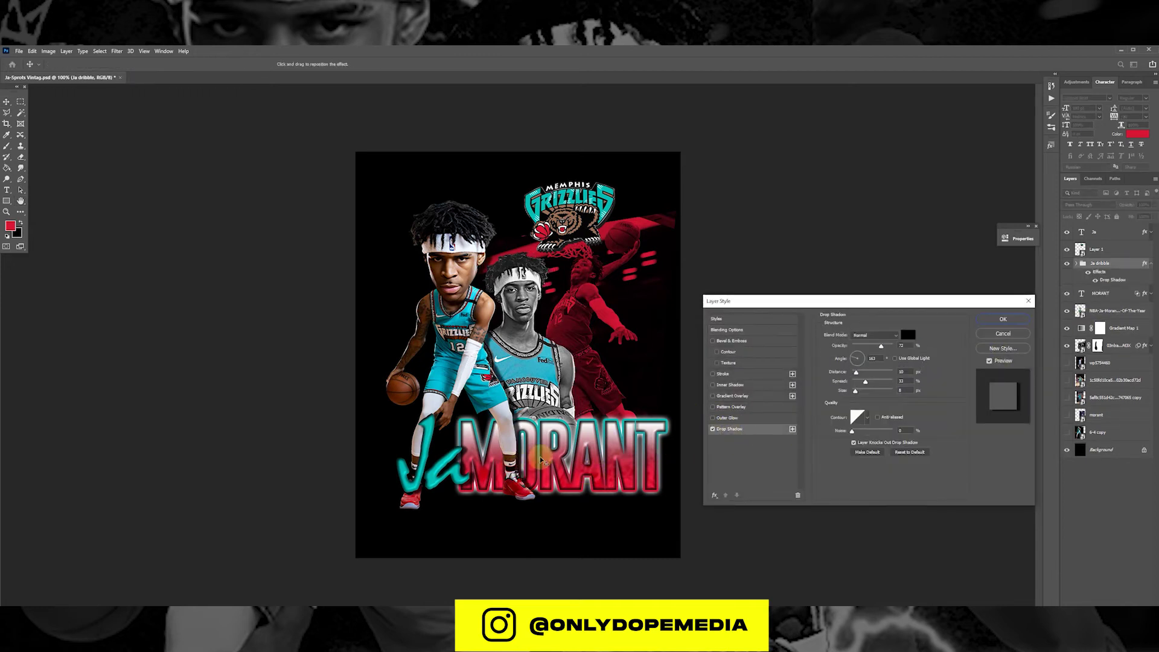
{"action": "left_click_drag", "start_coordinate": [539, 457], "coordinate": [540, 462]}
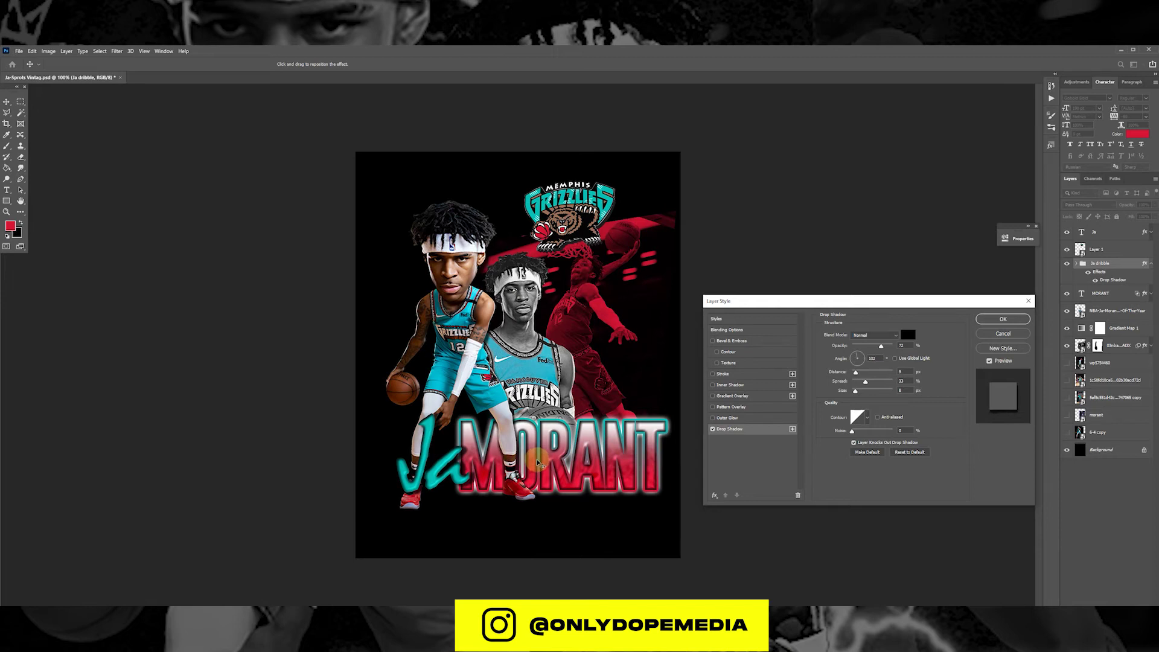
{"action": "left_click_drag", "start_coordinate": [855, 391], "coordinate": [858, 393]}
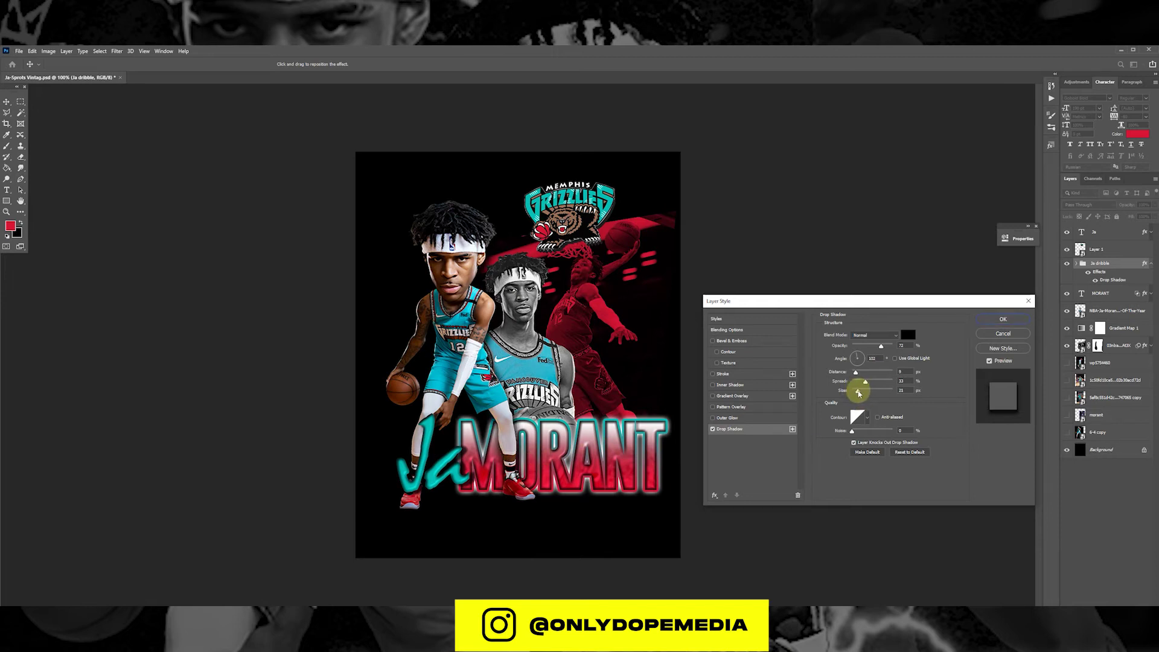
{"action": "left_click", "coordinate": [1002, 319]}
{"action": "left_click", "coordinate": [1151, 264]}
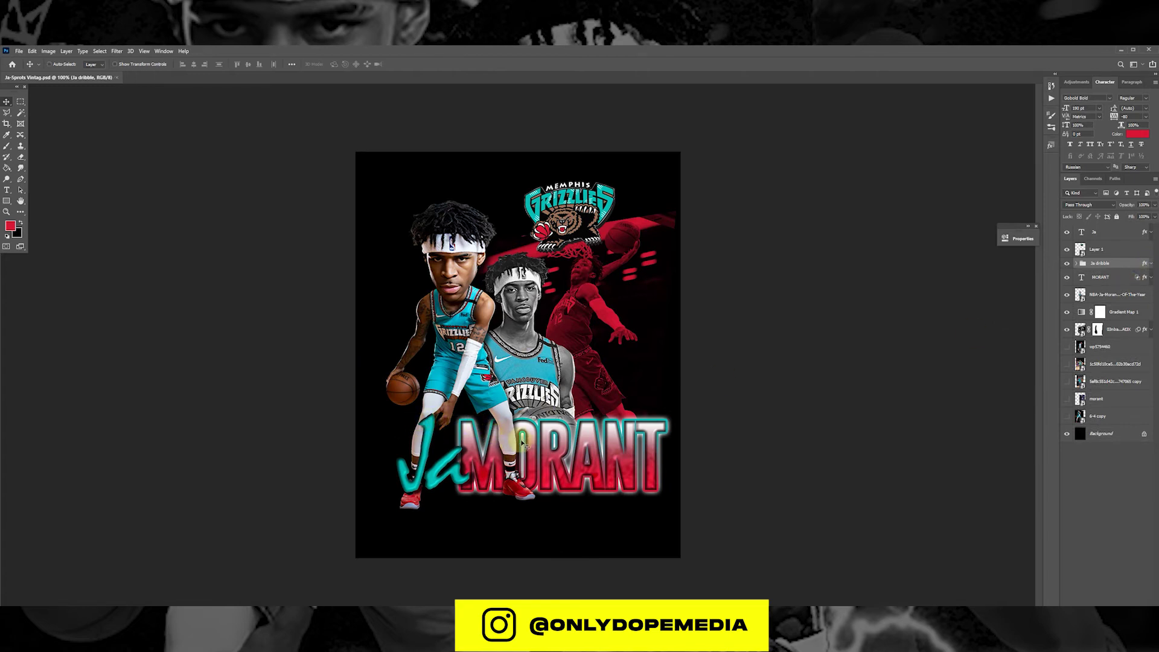
Scale the Ja lettering down slightly and nudge it into place beside MORANT
{"action": "left_click", "coordinate": [1117, 232]}
{"action": "key", "text": "ctrl+t"}
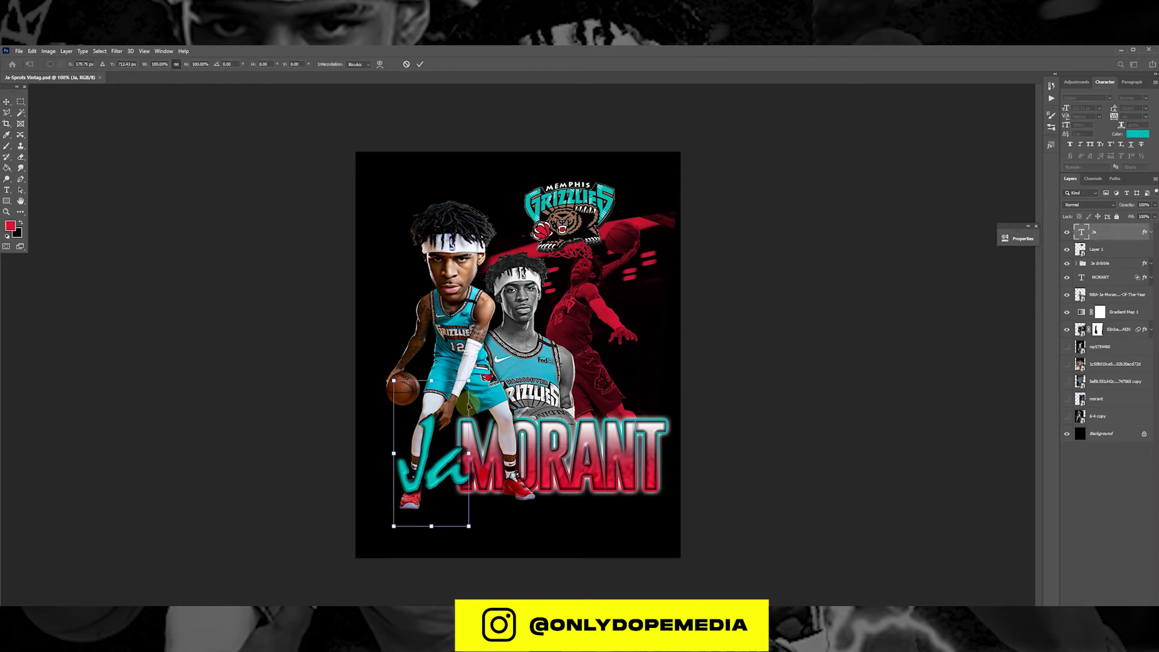
{"action": "left_click_drag", "start_coordinate": [430, 381], "coordinate": [425, 396]}
{"action": "key", "text": "Return"}
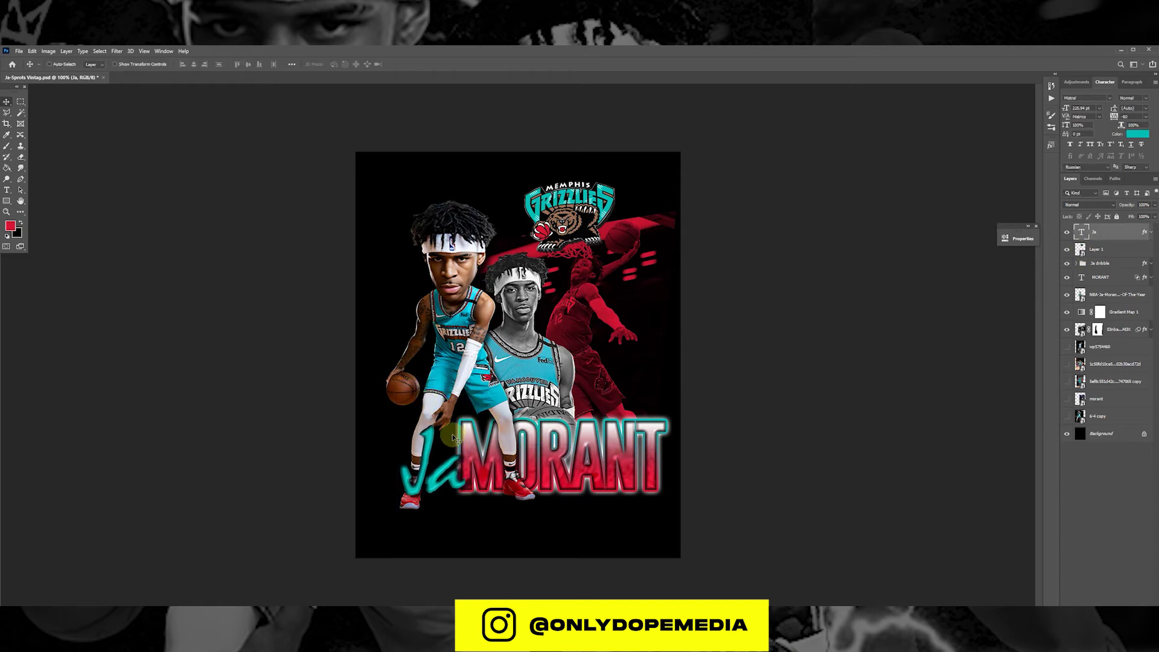
{"action": "left_click_drag", "start_coordinate": [433, 462], "coordinate": [433, 457]}
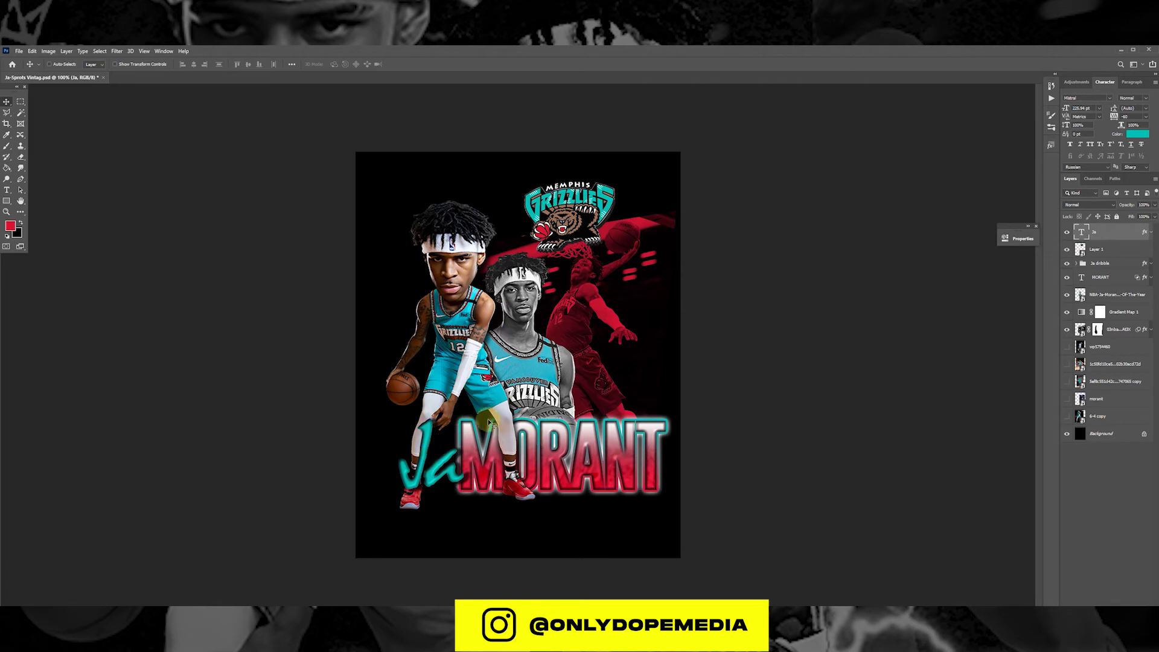
Add the text ROOKIE OF THE YEAR below MORANT in a distressed typewriter-style font at 37 pt
{"action": "key", "text": "t"}
{"action": "left_click", "coordinate": [505, 539]}
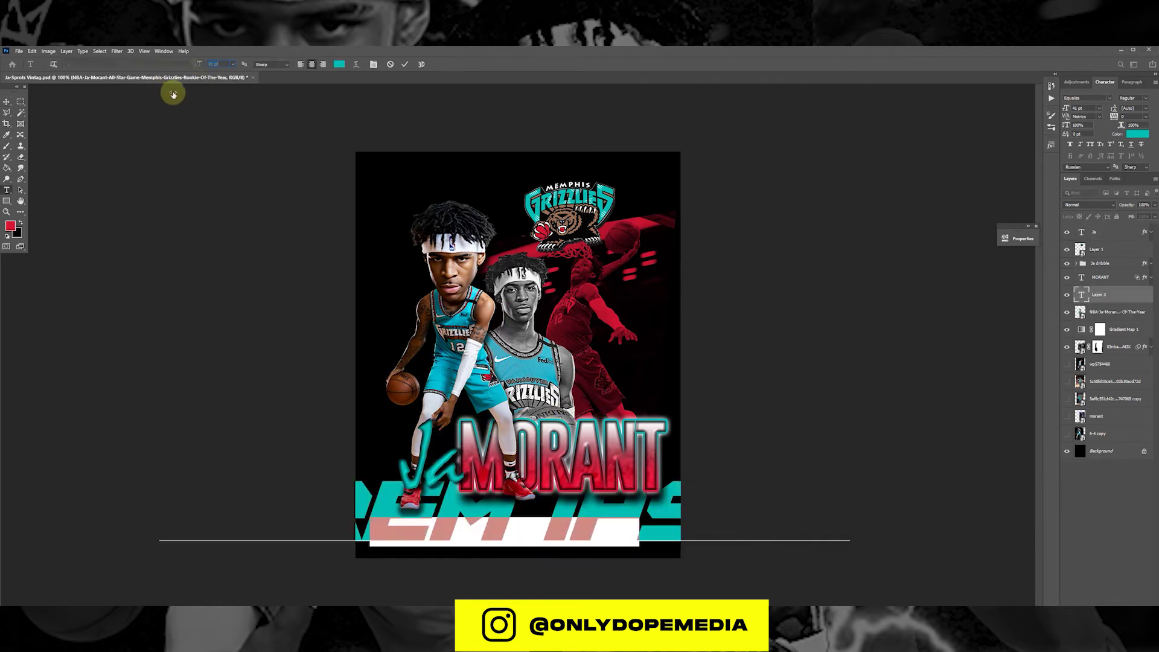
{"action": "type", "text": "ROOKIE OF THE YEAR"}
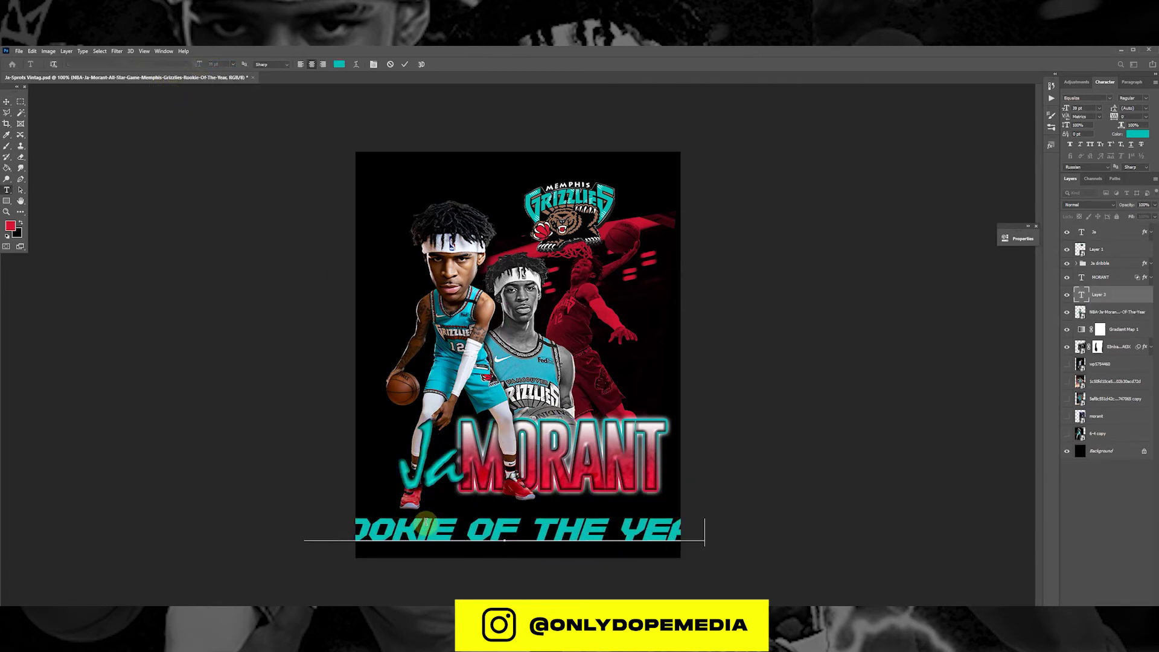
{"action": "triple_click", "coordinate": [426, 523]}
{"action": "mouse_move", "coordinate": [198, 64]}
{"action": "left_mouse_down"}
{"action": "mouse_move", "coordinate": [183, 68]}
{"action": "mouse_move", "coordinate": [206, 65]}
{"action": "left_mouse_up"}
{"action": "left_click", "coordinate": [126, 64]}
{"action": "left_click", "coordinate": [138, 98]}
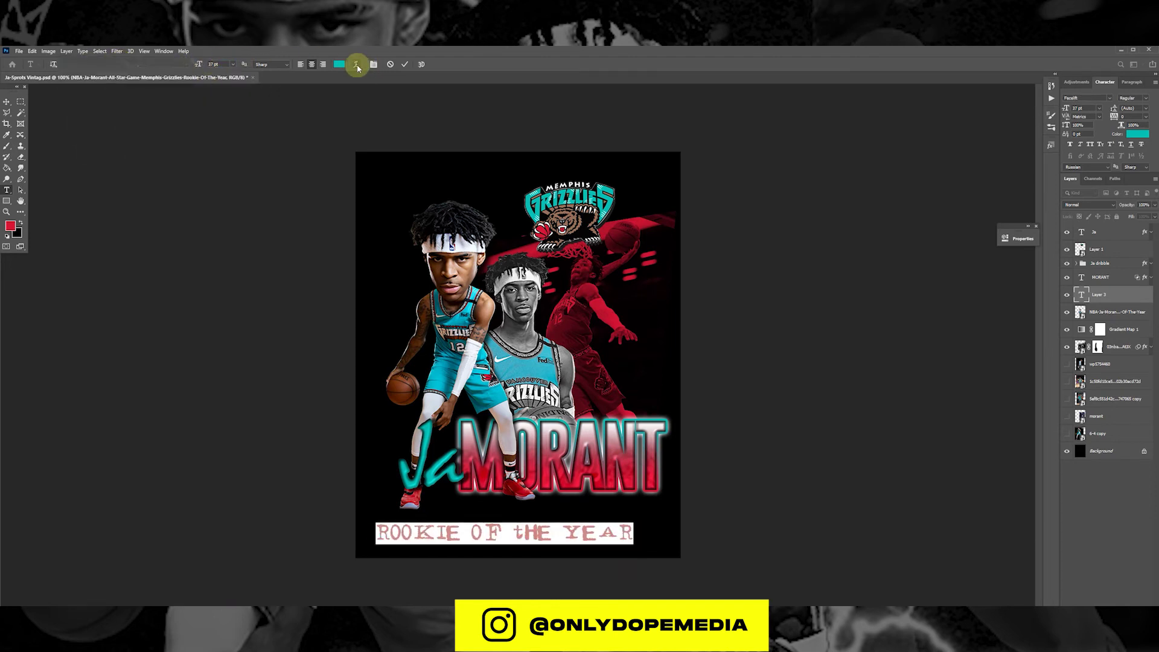
Warp the ROOKIE OF THE YEAR text into an upward arc and place it across the upper part of the design
{"action": "left_click", "coordinate": [356, 64]}
{"action": "left_click", "coordinate": [713, 190]}
{"action": "left_click", "coordinate": [701, 201]}
{"action": "left_click_drag", "start_coordinate": [670, 517], "coordinate": [740, 228]}
{"action": "left_click", "coordinate": [781, 196]}
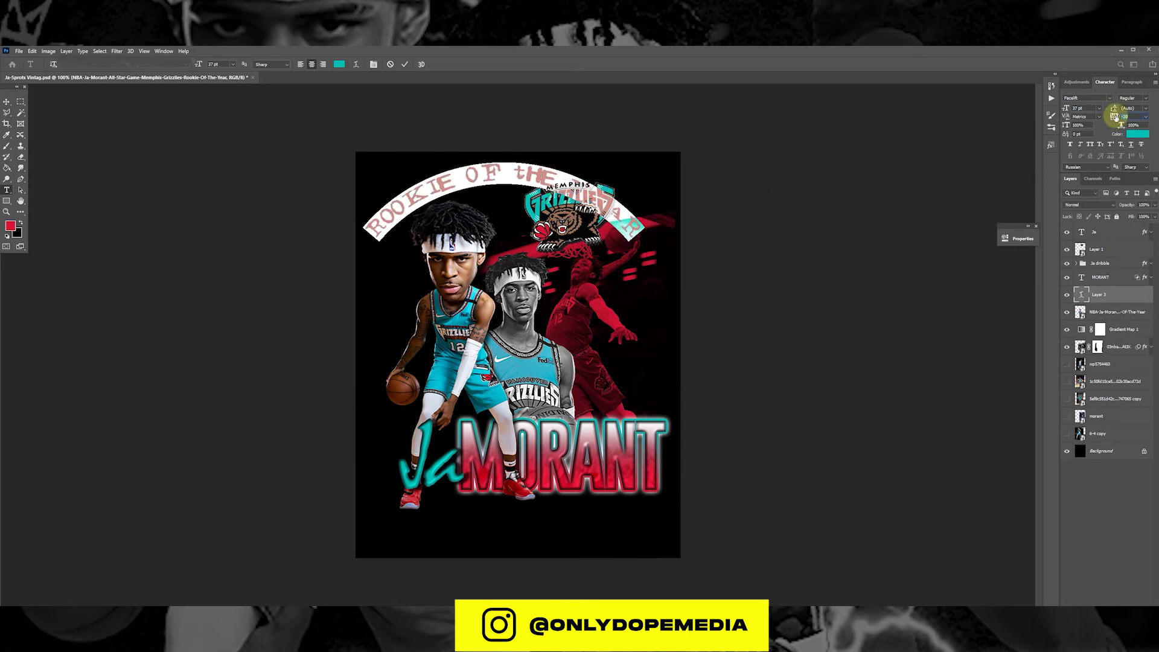
Tighten the ROOKIE OF THE YEAR tracking, then scale and rotate the text so it curves around the dribbling player's head
{"action": "left_click_drag", "start_coordinate": [1116, 118], "coordinate": [1125, 116]}
{"action": "left_click", "coordinate": [6, 102]}
{"action": "key", "text": "ctrl+t"}
{"action": "left_click_drag", "start_coordinate": [504, 142], "coordinate": [499, 161]}
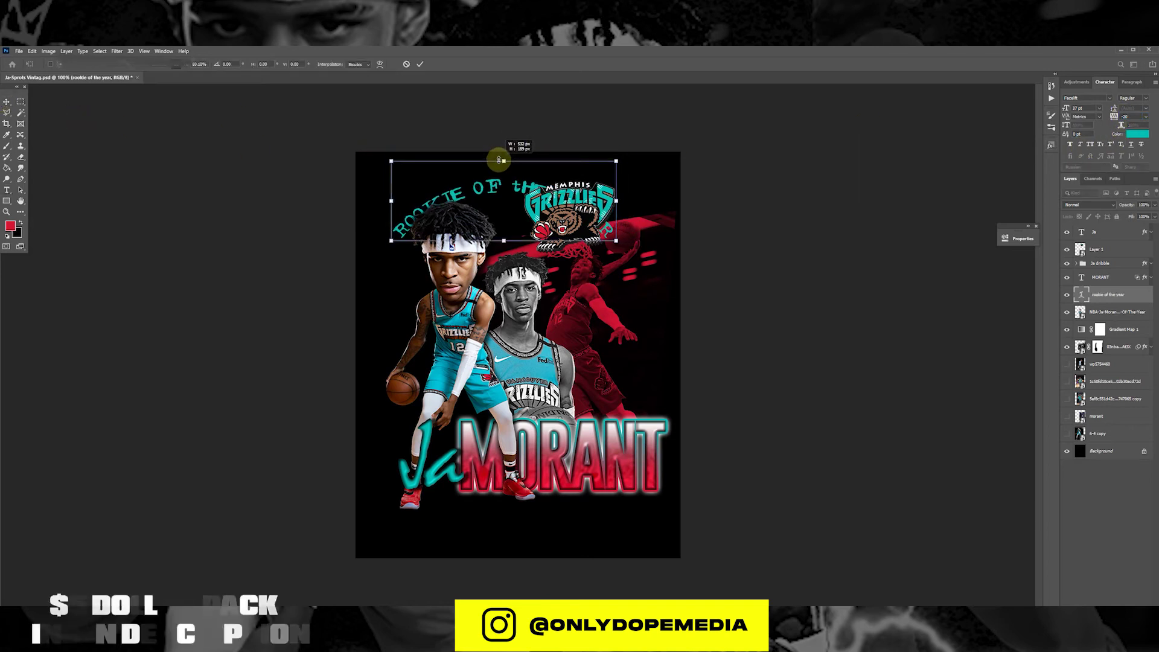
{"action": "left_click_drag", "start_coordinate": [643, 181], "coordinate": [609, 121]}
{"action": "left_click_drag", "start_coordinate": [538, 164], "coordinate": [456, 199]}
{"action": "left_click_drag", "start_coordinate": [398, 205], "coordinate": [406, 217]}
{"action": "left_click_drag", "start_coordinate": [453, 269], "coordinate": [456, 267]}
{"action": "mouse_move", "coordinate": [454, 244]}
{"action": "left_mouse_down"}
{"action": "mouse_move", "coordinate": [467, 215]}
{"action": "mouse_move", "coordinate": [462, 228]}
{"action": "left_mouse_up"}
{"action": "key", "text": "Return"}
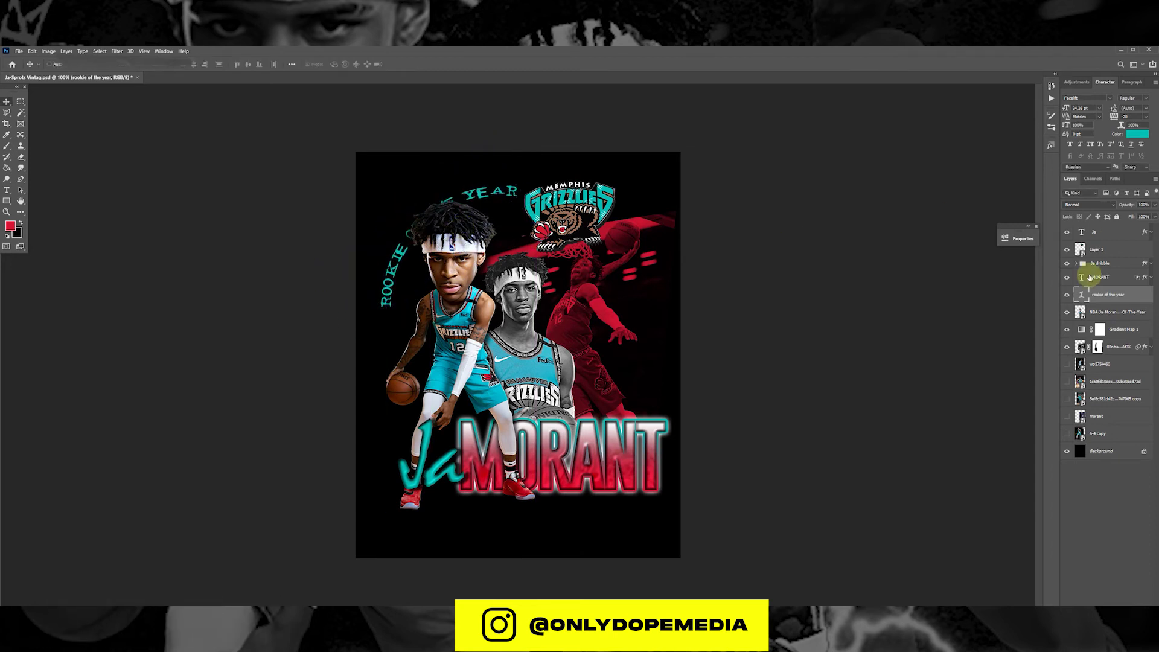
Scale the Ja dribble group down slightly so the curved text clears the player's hair
{"action": "left_click", "coordinate": [1100, 264]}
{"action": "key", "text": "ctrl+t"}
{"action": "left_click_drag", "start_coordinate": [536, 199], "coordinate": [529, 211]}
{"action": "key", "text": "Return"}
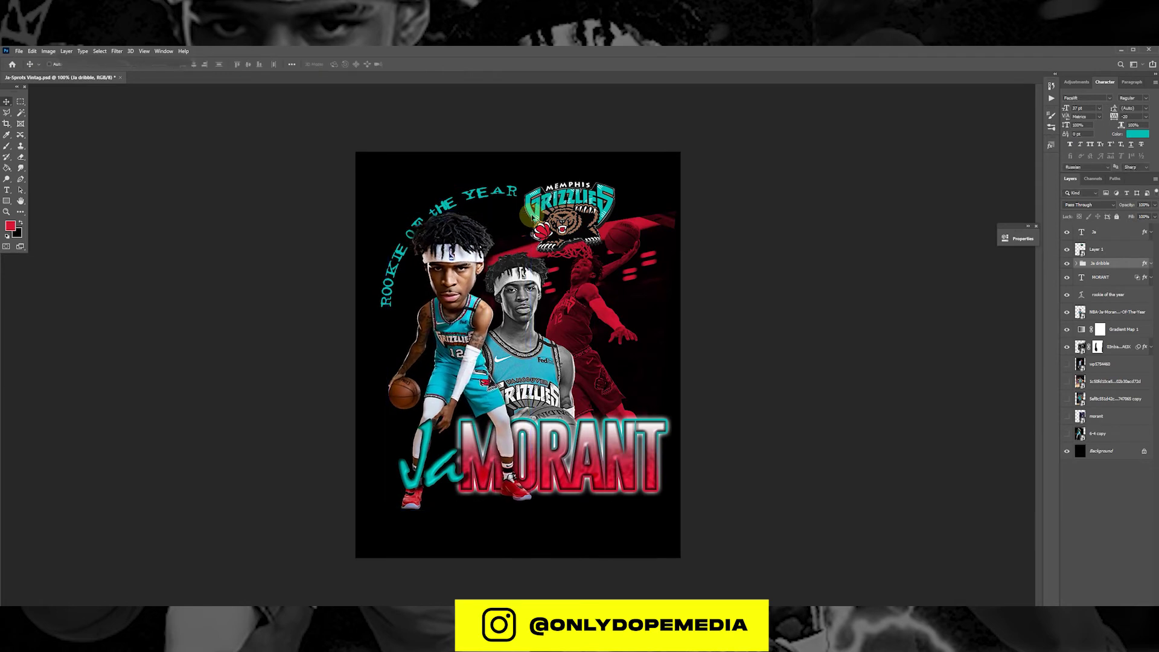
Add a white Gobold Bold text block at 40 pt with lines for BORN:, HEIGHT:, WEIGHT: and POSTION: near the canvas's lower edge
{"action": "left_click", "coordinate": [1123, 295]}
{"action": "key", "text": "t"}
{"action": "left_click", "coordinate": [501, 530]}
{"action": "type", "text": "BORN:"}
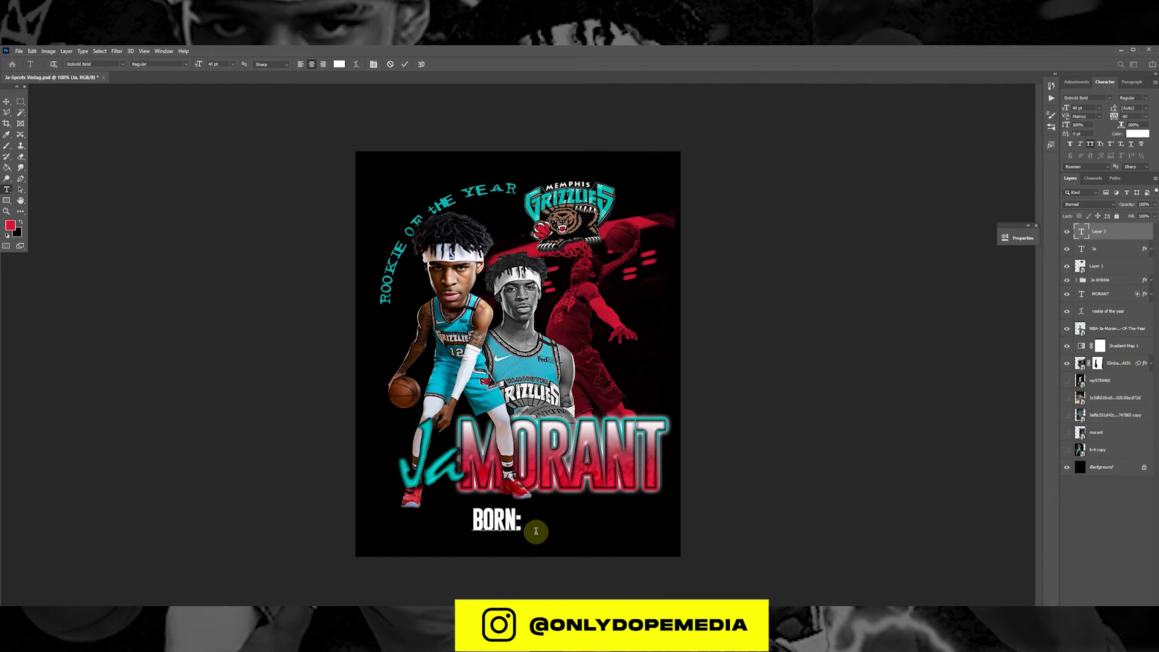
{"action": "key", "text": "Return"}
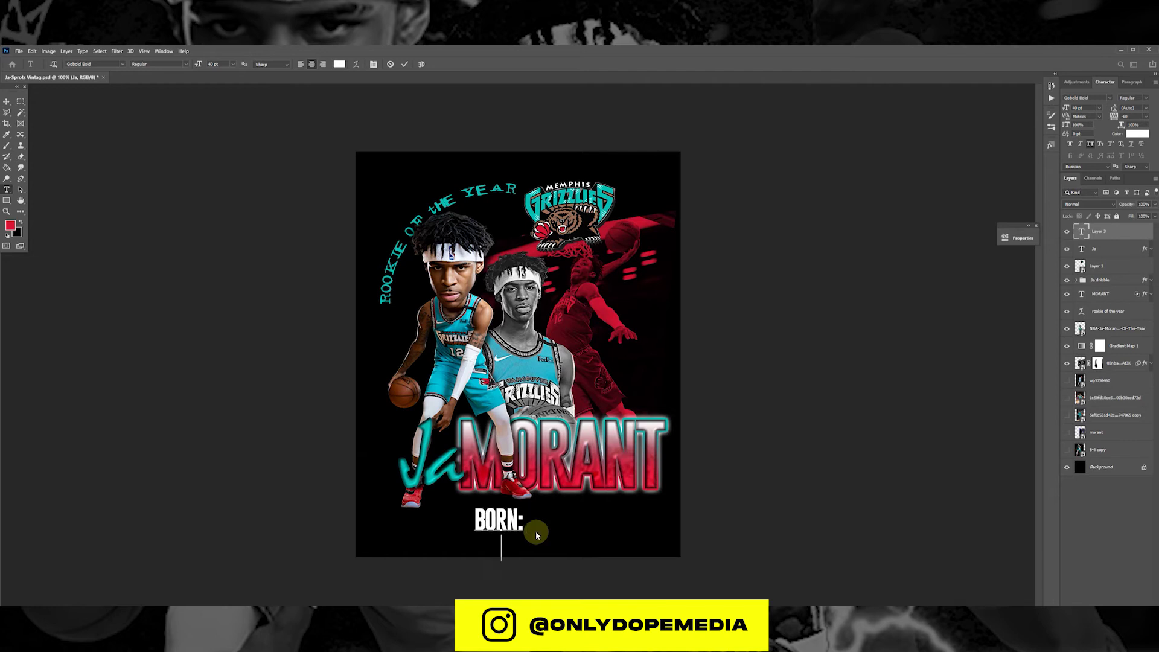
{"action": "type", "text": "HEIGHT:"}
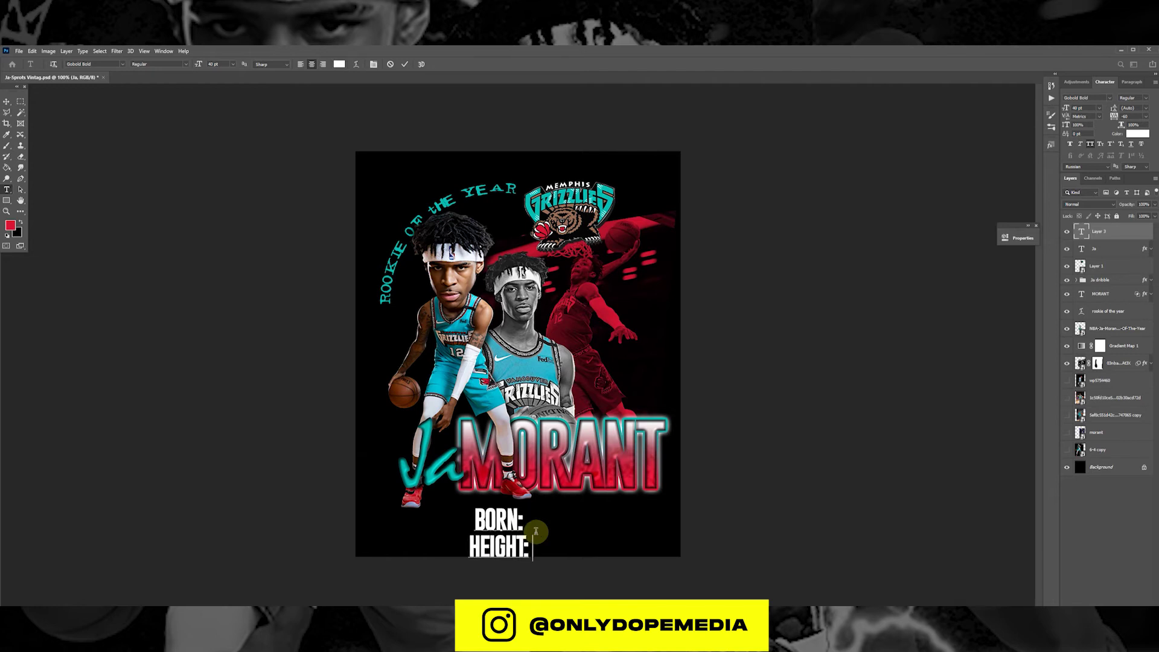
{"action": "type", "text": ". WEIGHT:"}
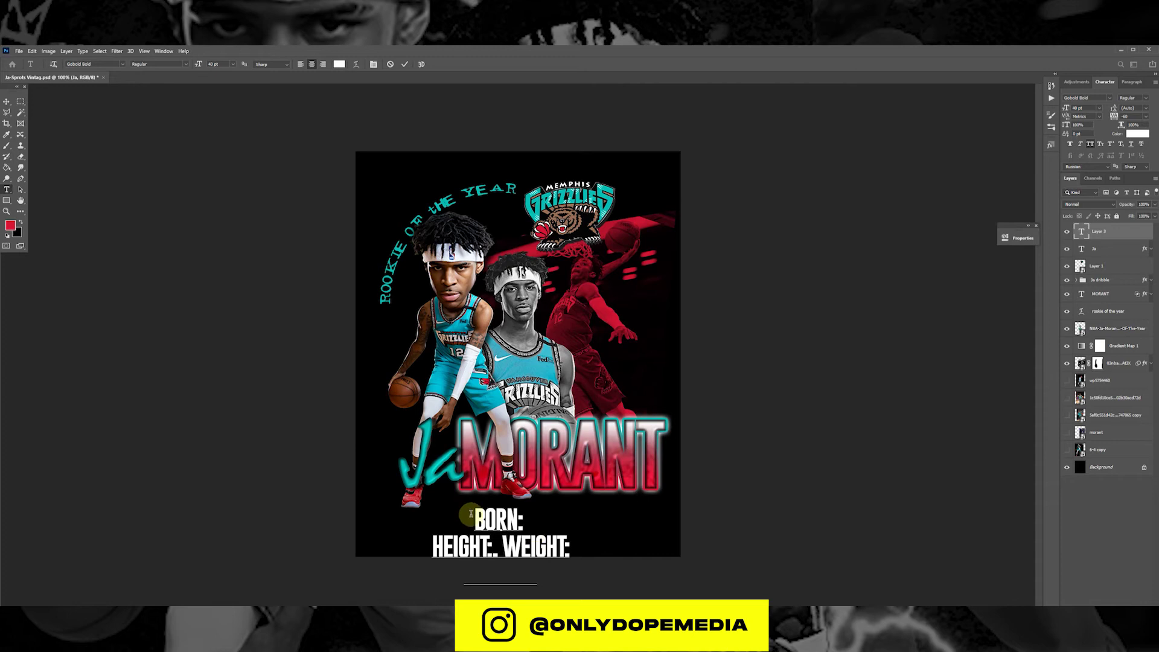
{"action": "left_click_drag", "start_coordinate": [579, 588], "coordinate": [634, 550]}
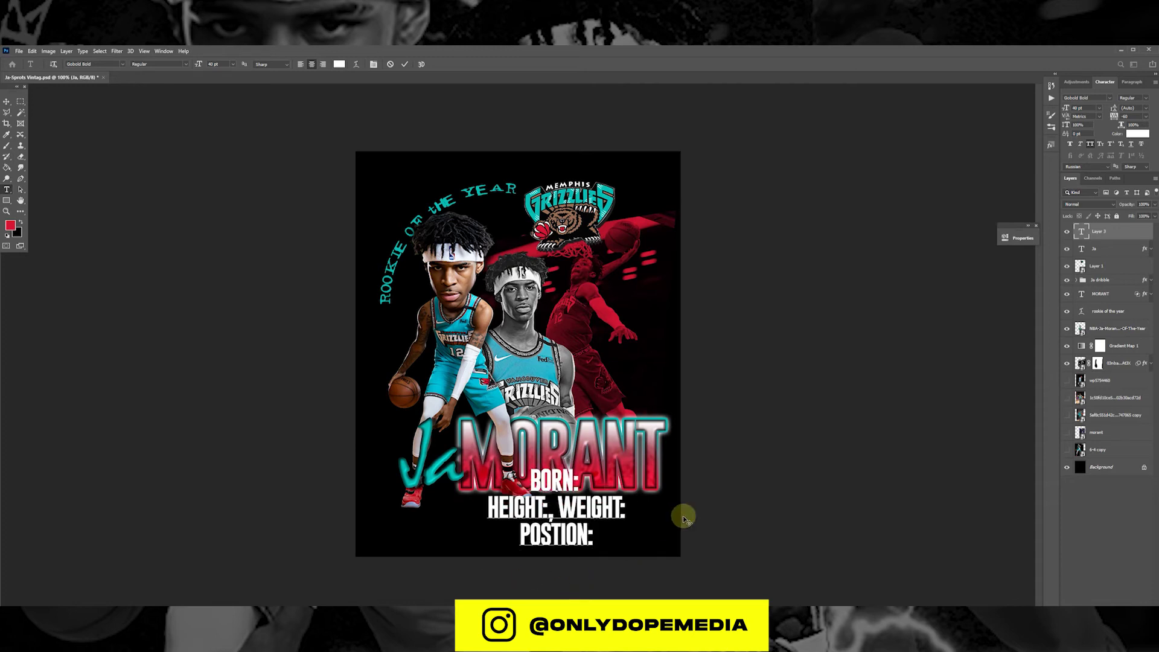
{"action": "left_click", "coordinate": [703, 501]}
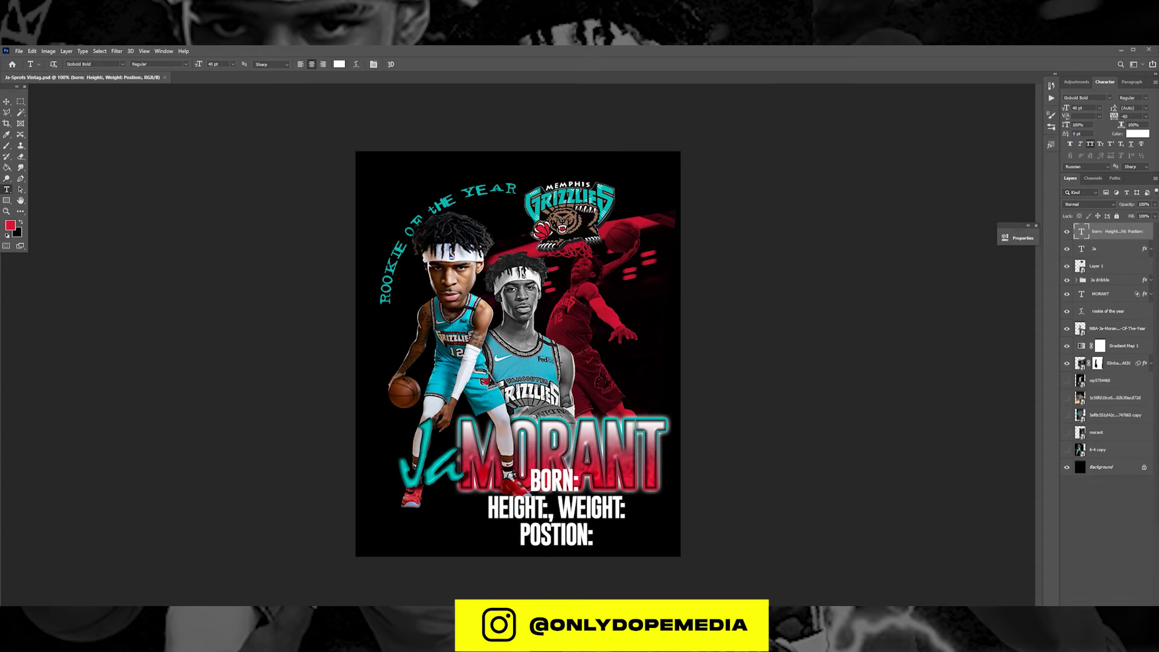
Change the MORANT lettering's font to Compacta and enlarge it to 164 pt
{"action": "left_click", "coordinate": [554, 439]}
{"action": "key", "text": "ctrl+a"}
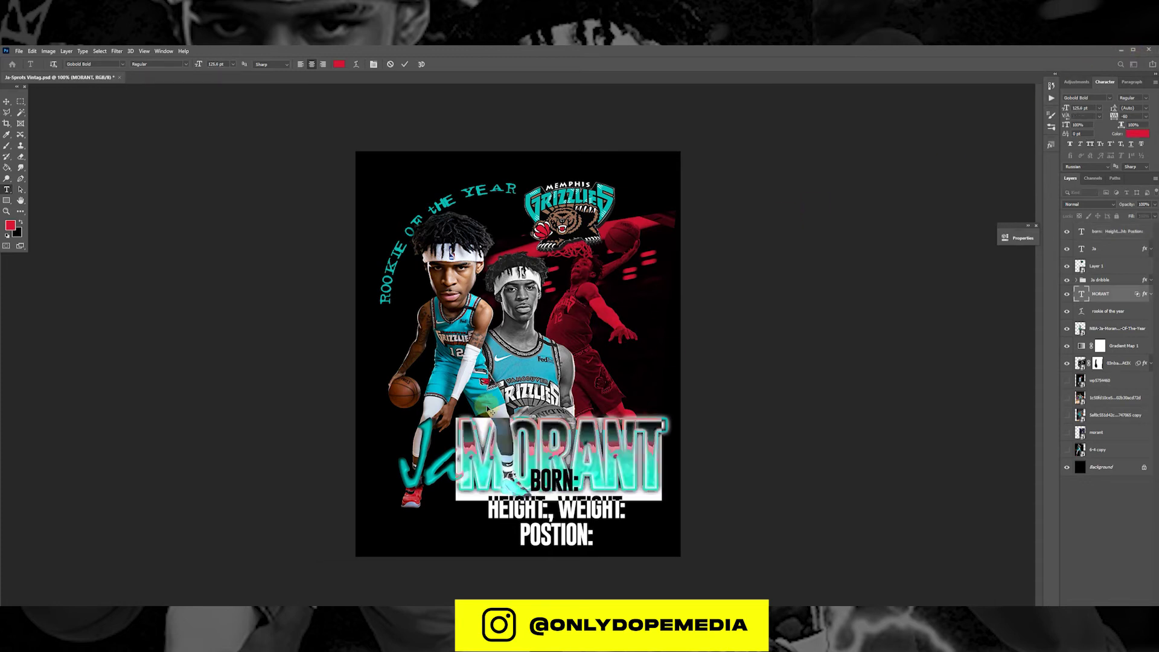
{"action": "type", "text": "Compacta"}
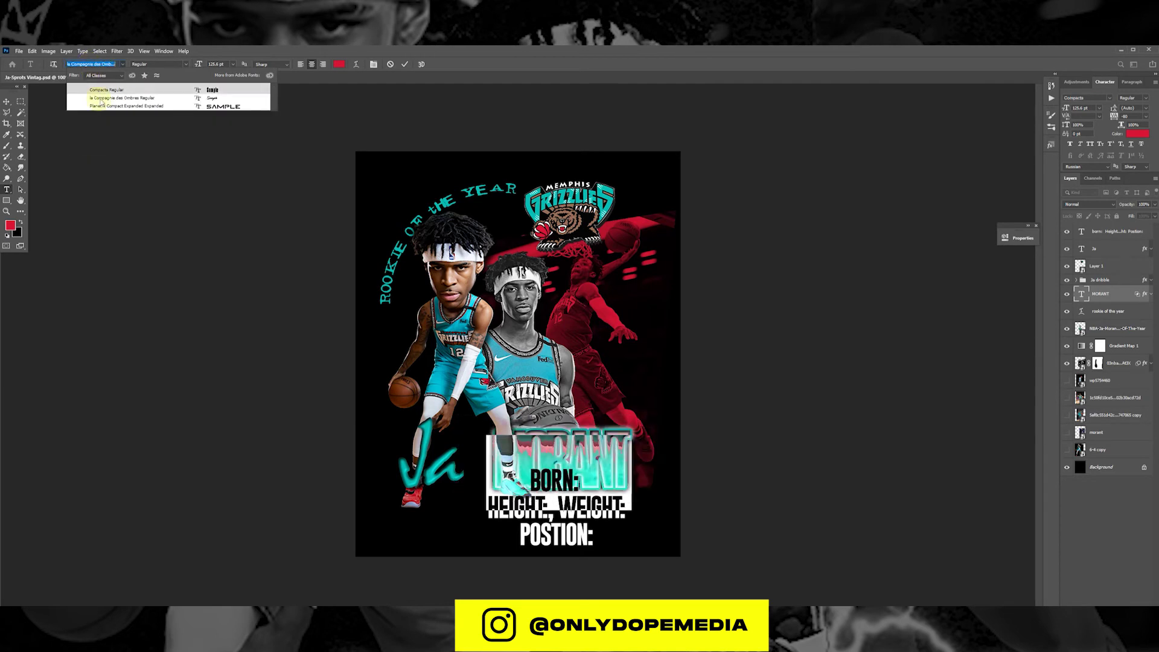
{"action": "key", "text": "Return"}
{"action": "left_click_drag", "start_coordinate": [1115, 116], "coordinate": [1081, 112]}
{"action": "left_click", "coordinate": [7, 101]}
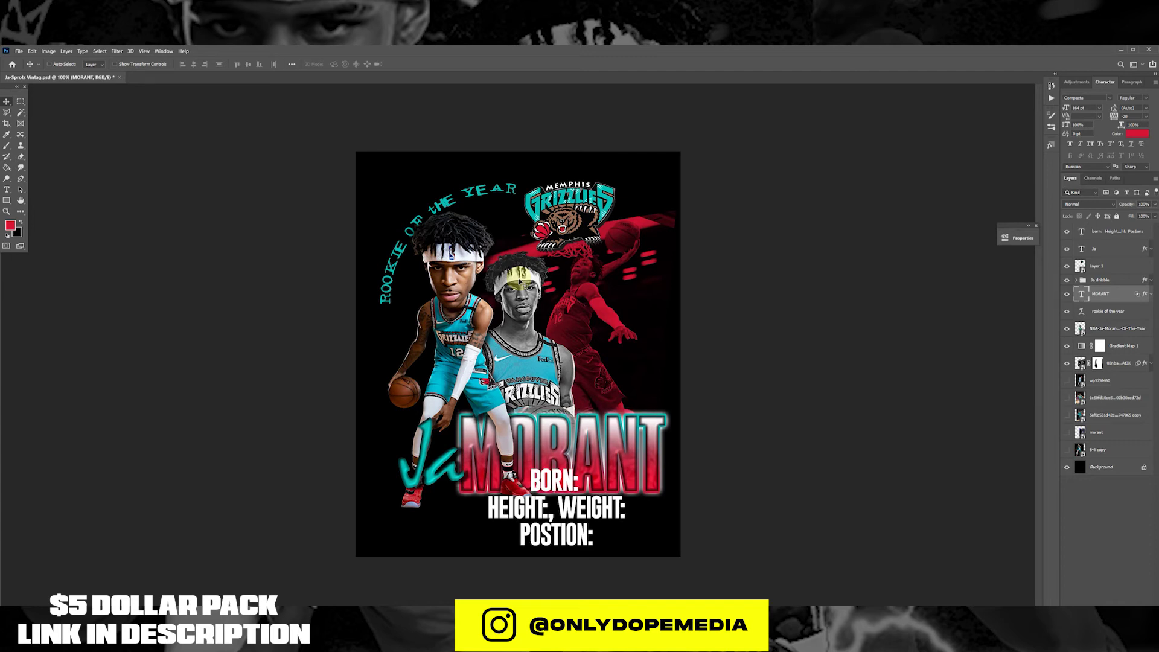
Adjust the MORANT lettering's vertical position so it sits just below the players, level with the Ja script
{"action": "left_click_drag", "start_coordinate": [520, 281], "coordinate": [520, 294]}
{"action": "key", "text": "shift+Down"}
{"action": "key", "text": "shift+Down"}
{"action": "key", "text": "shift+Down"}
{"action": "key", "text": "shift+Down"}
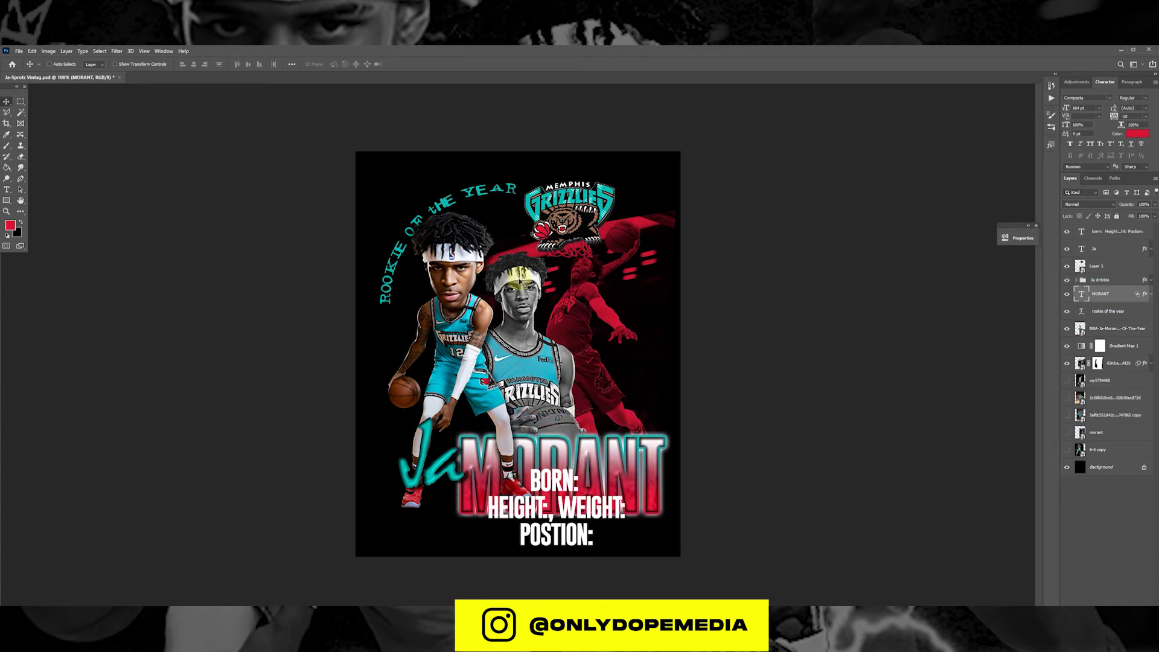
{"action": "key", "text": "shift+Up"}
{"action": "key", "text": "shift+Up"}
{"action": "key", "text": "shift+Up"}
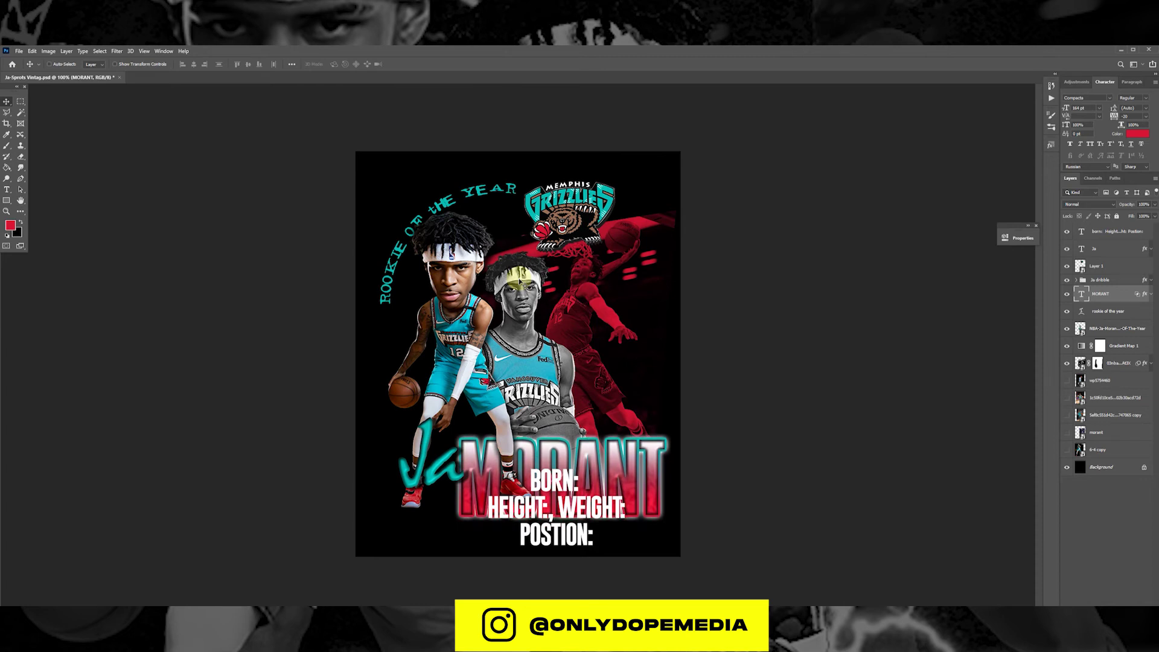
{"action": "key", "text": "shift+Up"}
{"action": "key", "text": "shift+Up"}
{"action": "key", "text": "shift+Up"}
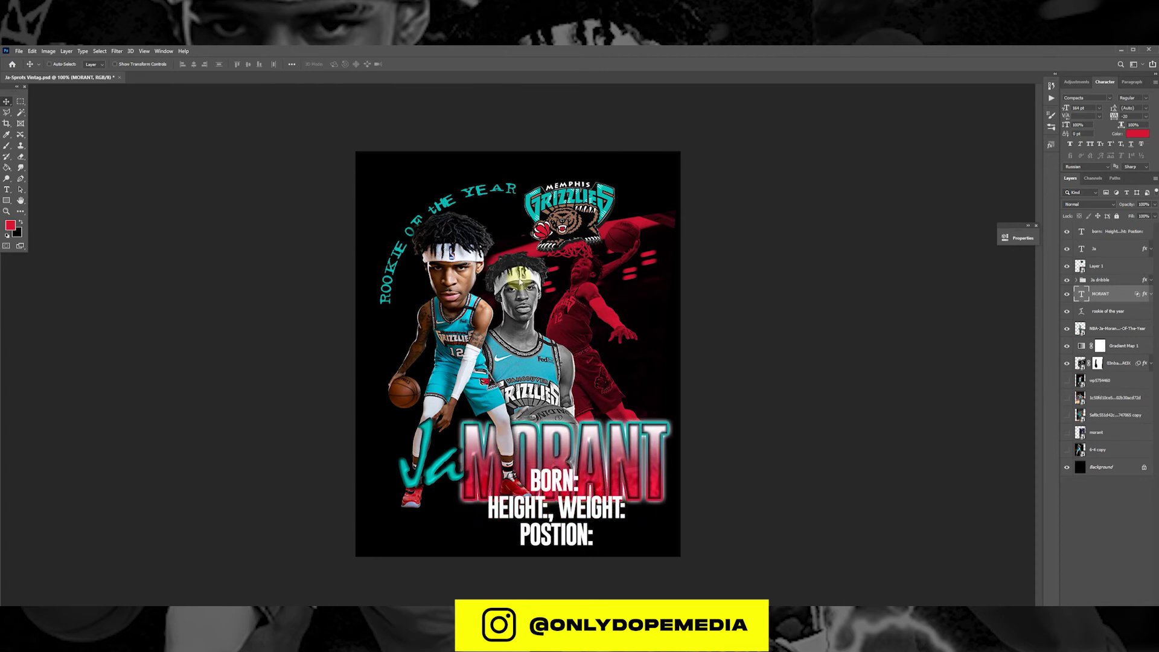
{"action": "key", "text": "shift+Up"}
{"action": "key", "text": "shift+Up"}
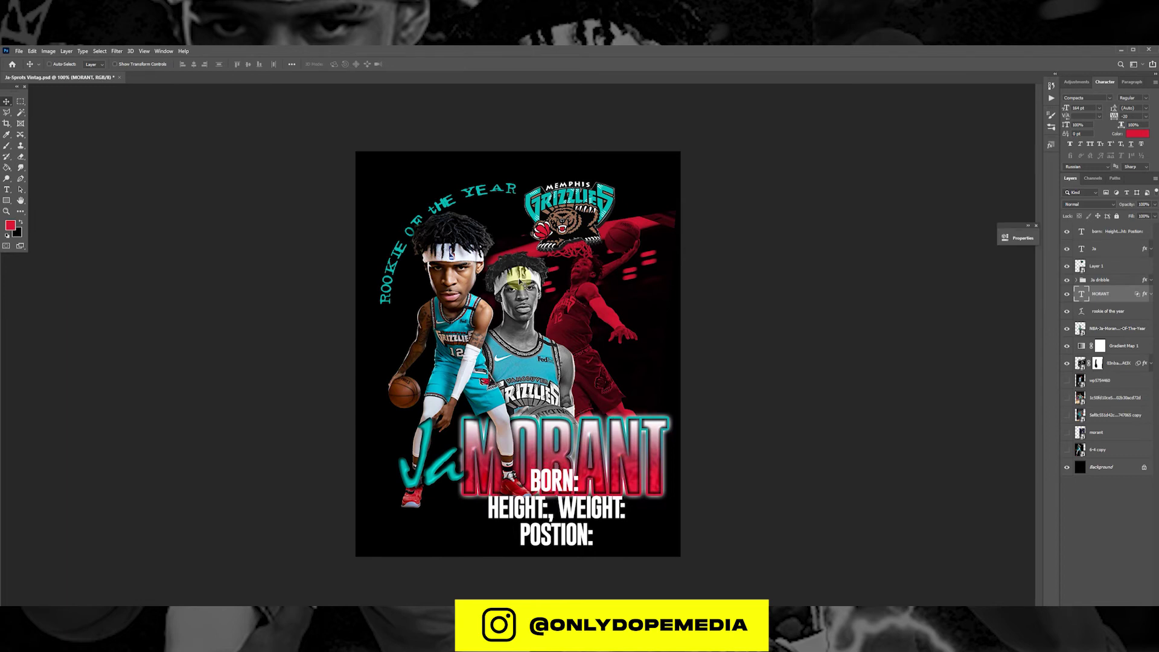
{"action": "key", "text": "shift+Up"}
{"action": "key", "text": "shift+Up"}
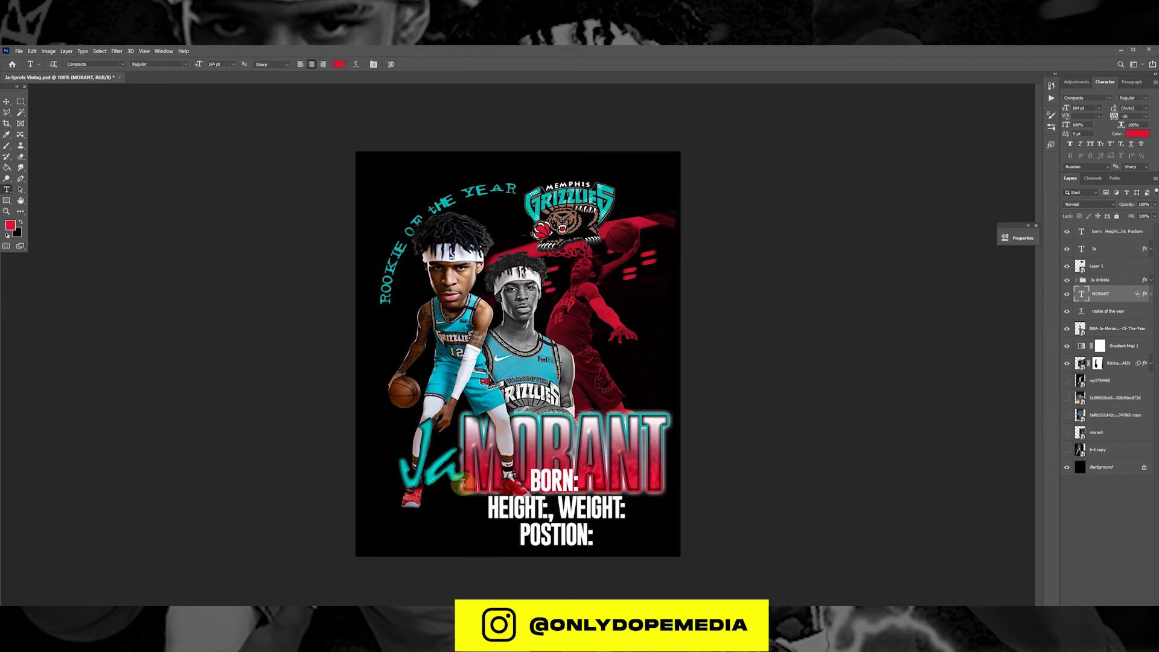
Change the font of the Ja lettering to Brush Script Std Medium
{"action": "double_click", "coordinate": [417, 448]}
{"action": "type", "text": "bur"}
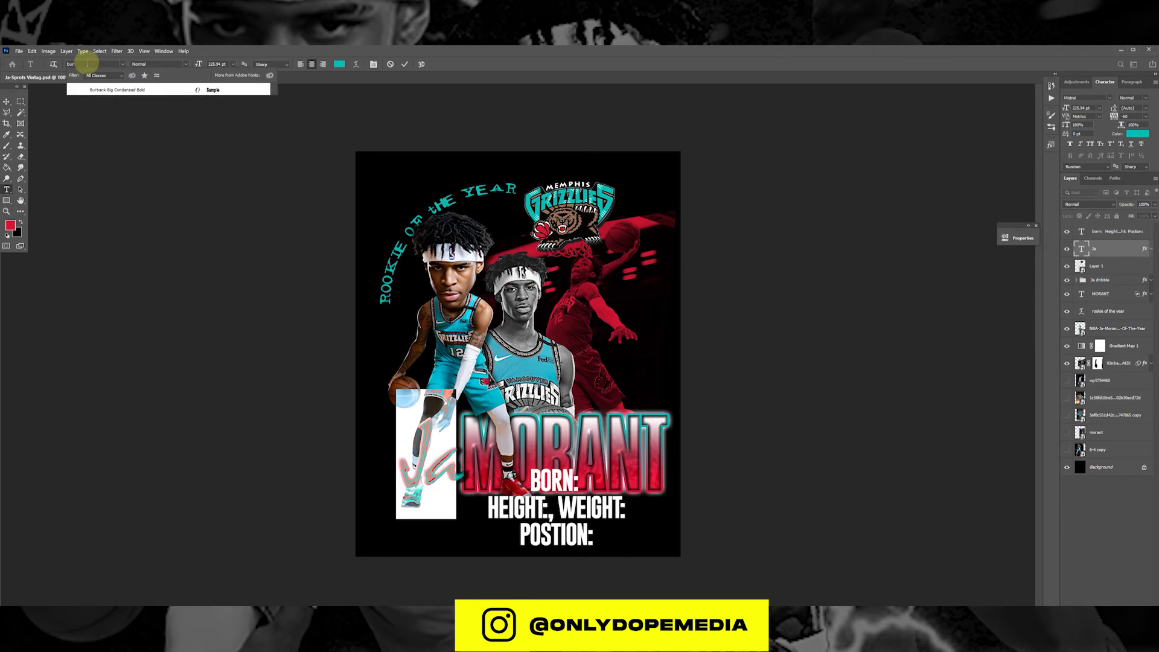
{"action": "type", "text": "n"}
{"action": "key", "text": "BackSpace"}
{"action": "key", "text": "BackSpace"}
{"action": "key", "text": "BackSpace"}
{"action": "type", "text": "rush Script Std"}
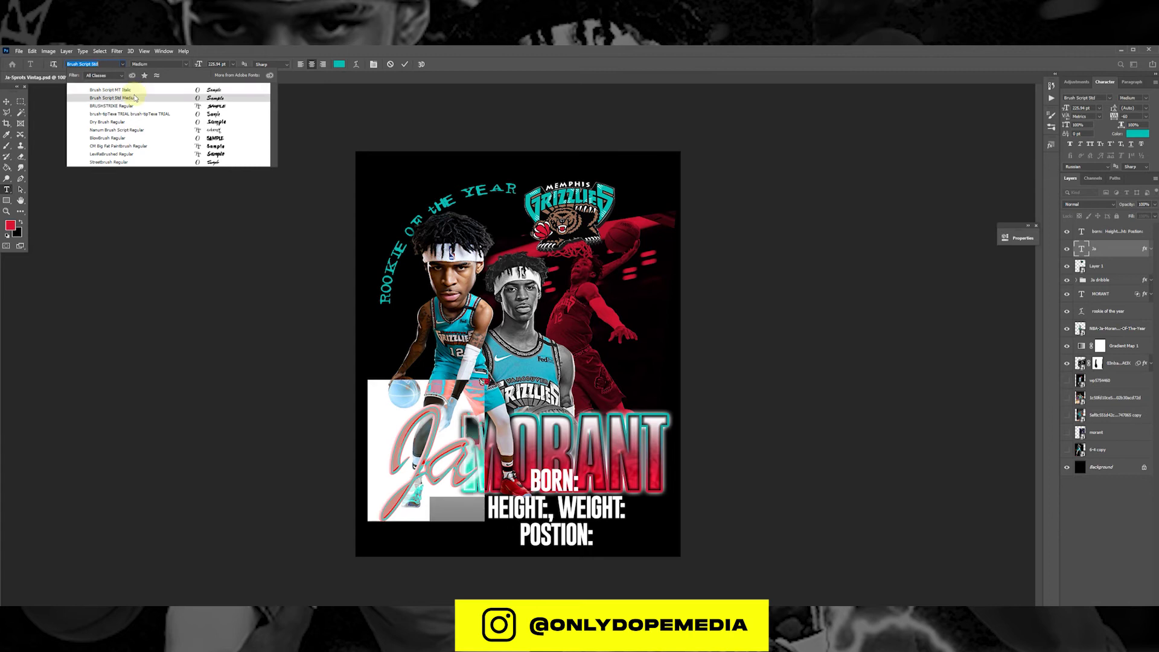
{"action": "left_click", "coordinate": [135, 97]}
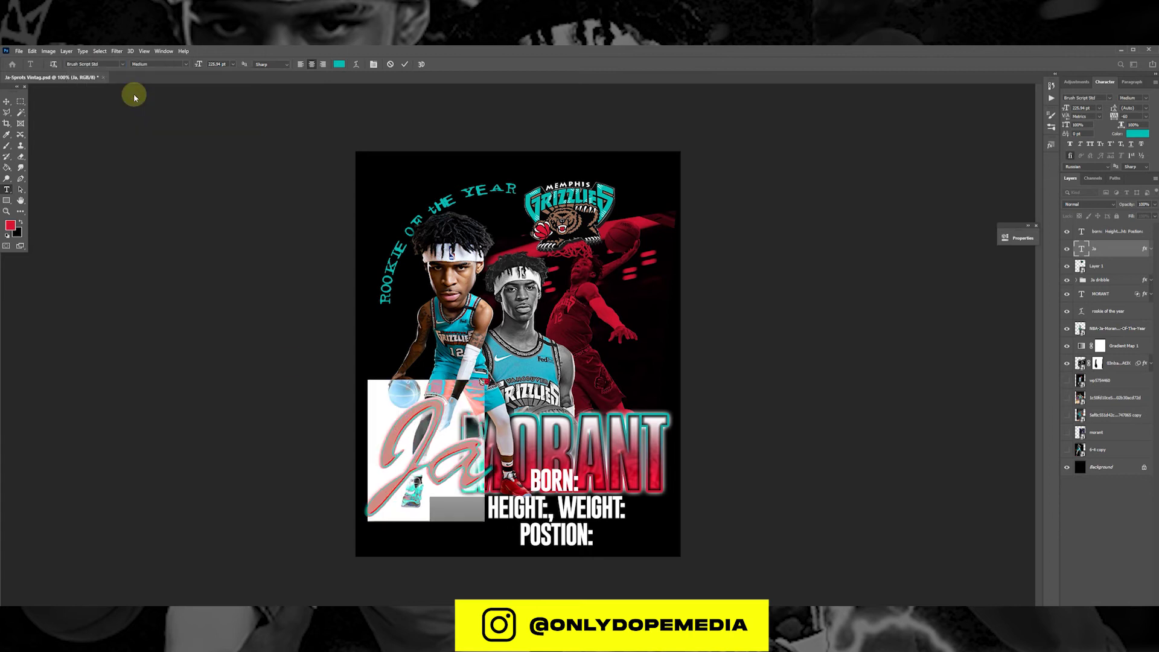
Scale the Ja lettering down and place it so the script slightly overlaps the M of MORANT
{"action": "left_click", "coordinate": [7, 102]}
{"action": "key", "text": "ctrl+t"}
{"action": "left_click_drag", "start_coordinate": [428, 519], "coordinate": [426, 464]}
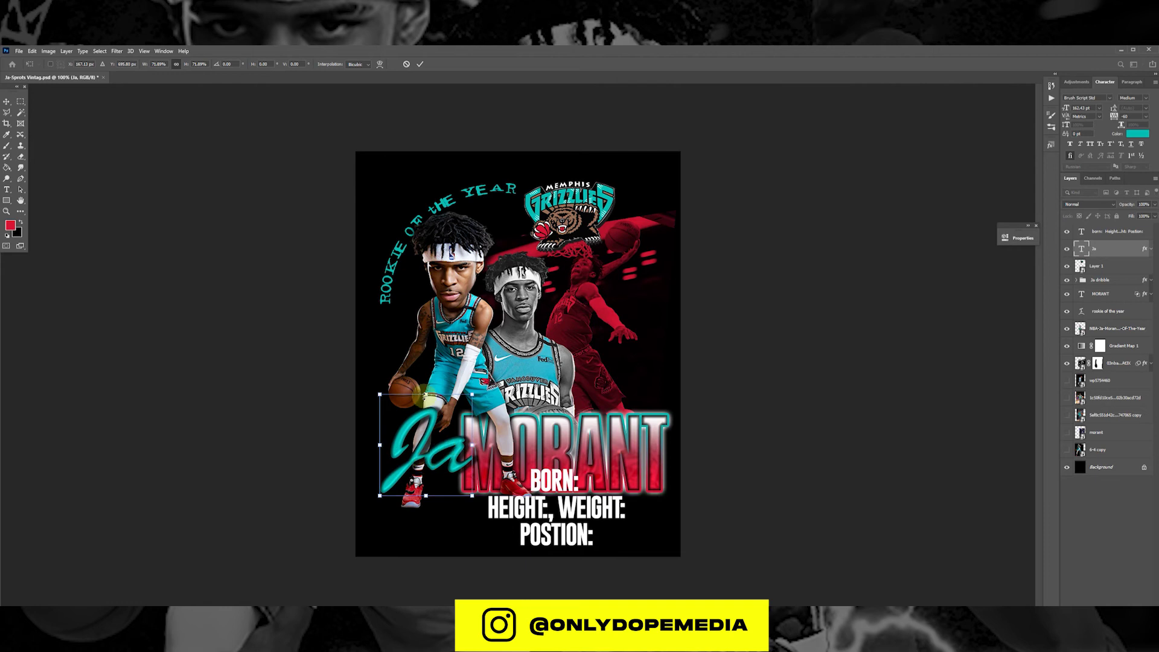
{"action": "left_click_drag", "start_coordinate": [425, 395], "coordinate": [426, 400]}
{"action": "left_click_drag", "start_coordinate": [444, 438], "coordinate": [444, 439]}
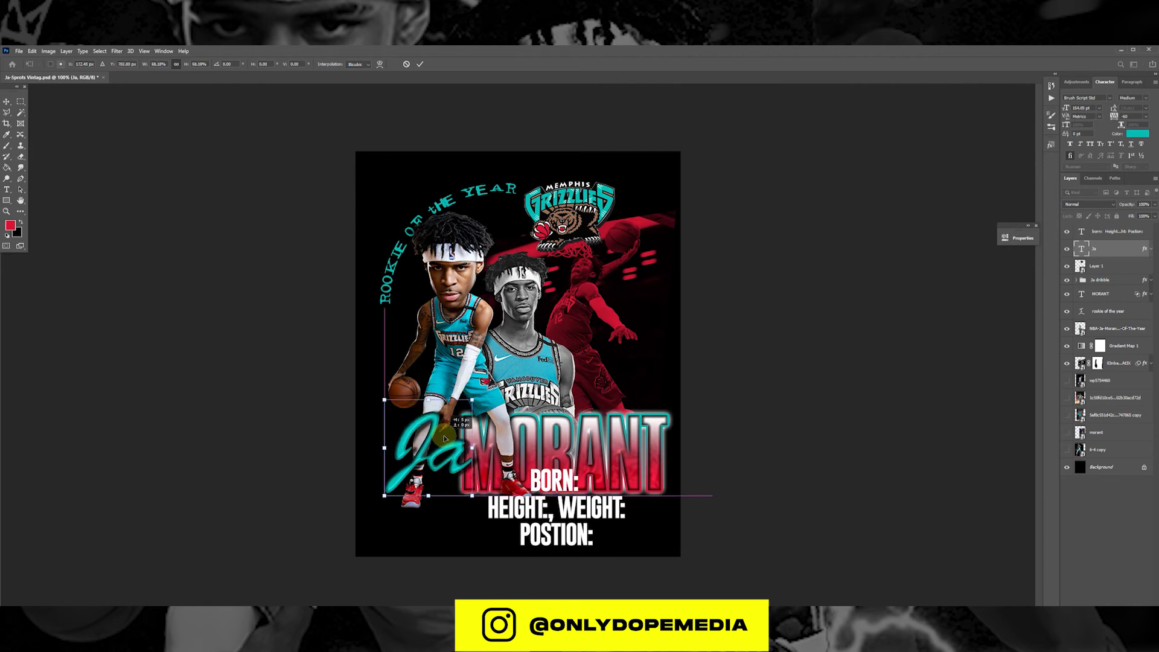
{"action": "key", "text": "Return"}
Set the player facts text in Blur Medium at 29 pt and move it below MORANT
{"action": "left_click_drag", "start_coordinate": [200, 65], "coordinate": [191, 65]}
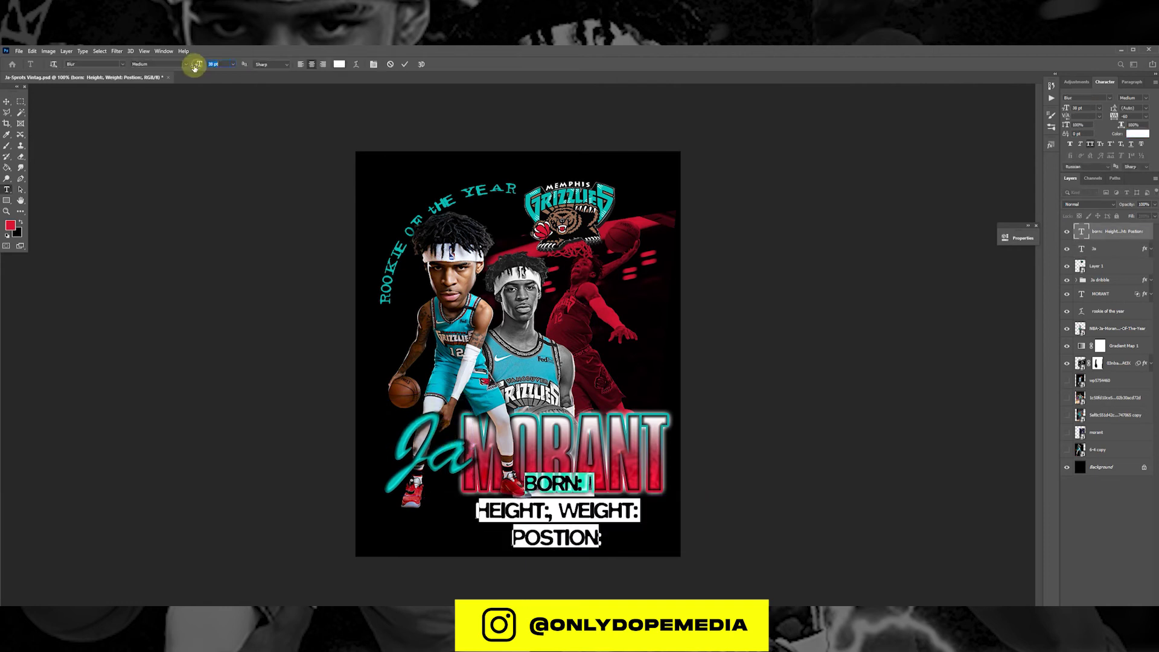
{"action": "left_click_drag", "start_coordinate": [621, 525], "coordinate": [610, 541]}
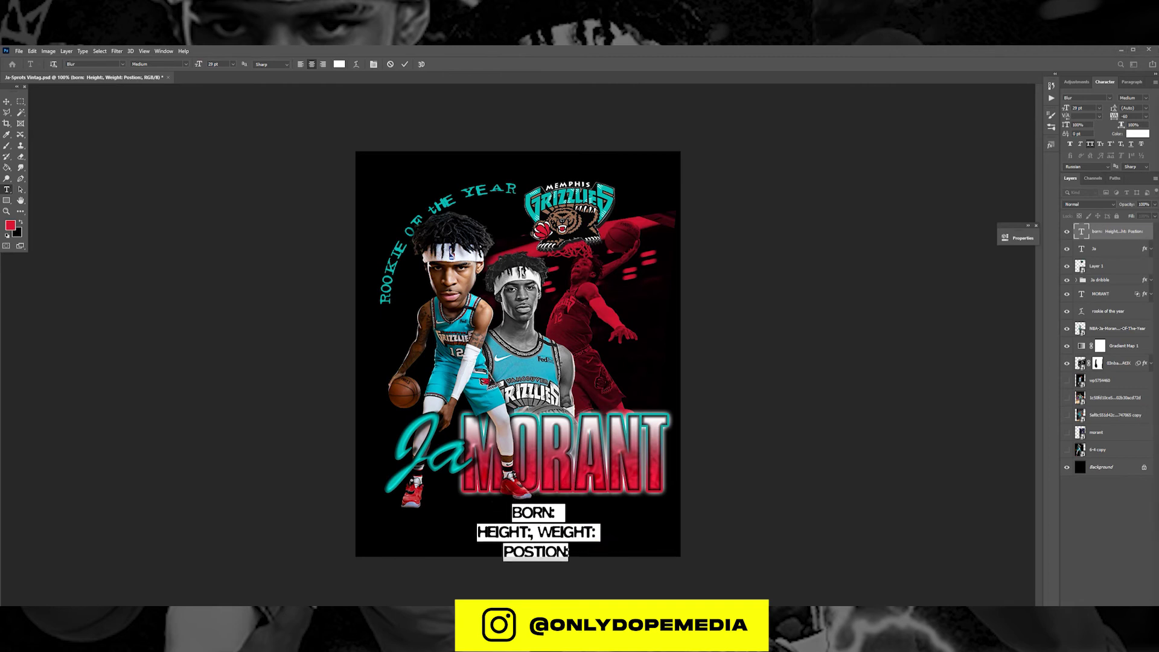
Complete the BORN line with the player's birth date followed by DALZELL, SC, without a separate place-of-birth label
{"action": "left_click", "coordinate": [560, 510]}
{"action": "type", "text": "UGUST 10, 1999 PLACE OF BIRTH: DALZELL, SC"}
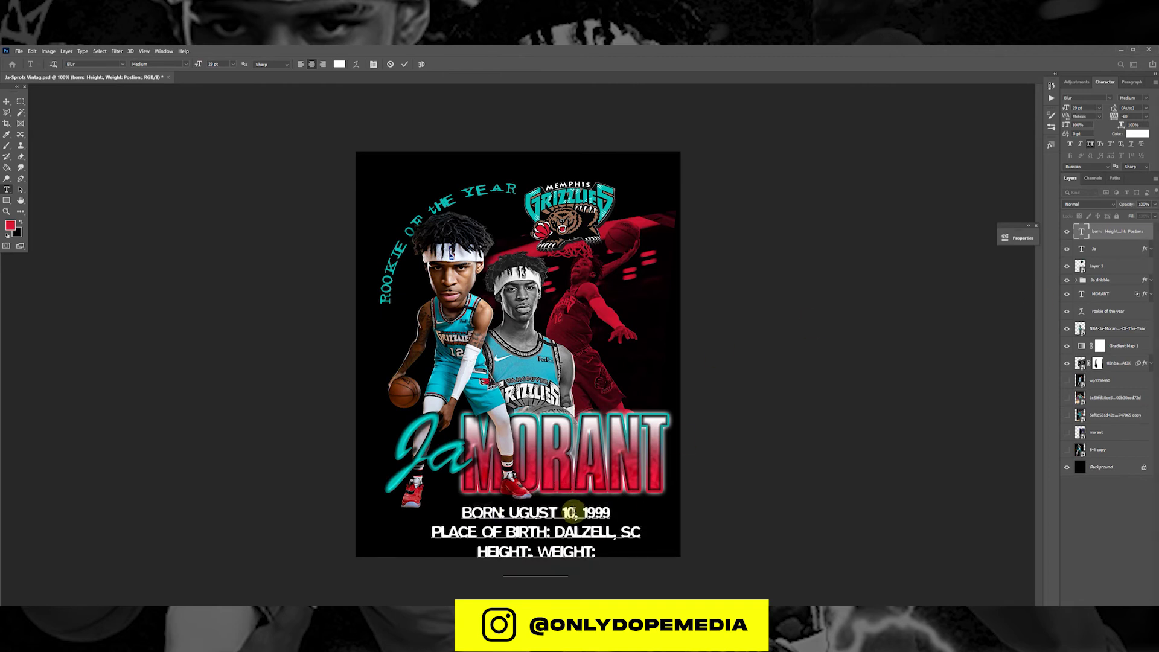
{"action": "left_click", "coordinate": [510, 512]}
{"action": "type", "text": "A"}
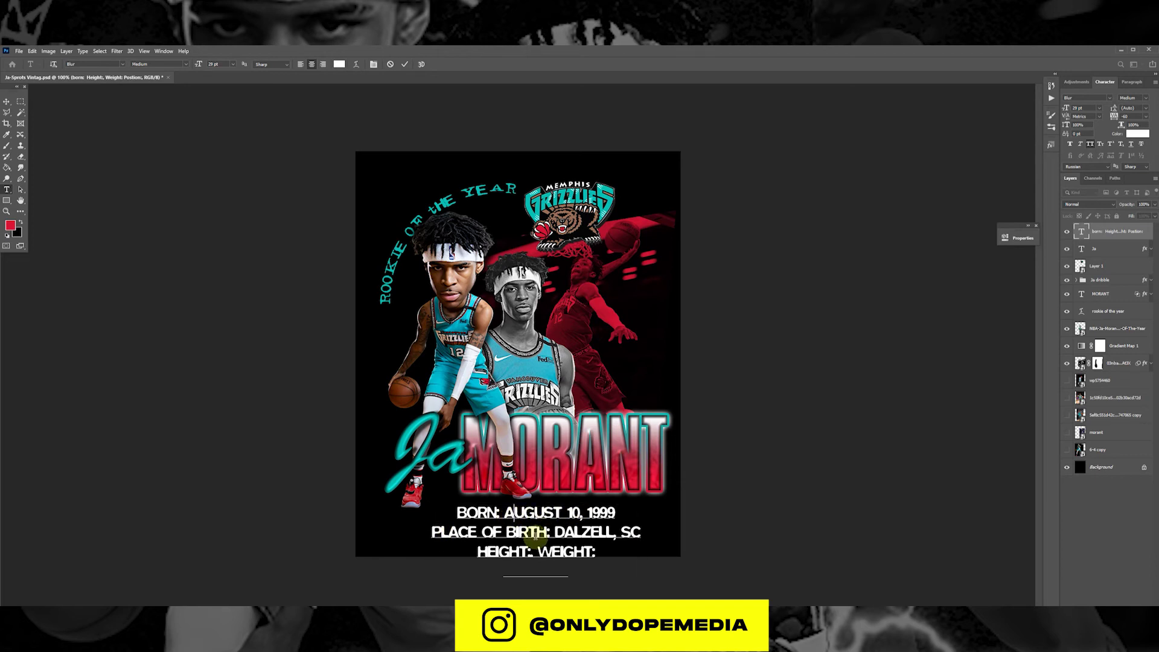
{"action": "left_click_drag", "start_coordinate": [510, 532], "coordinate": [428, 531]}
{"action": "key", "text": "BackSpace"}
{"action": "key", "text": "BackSpace"}
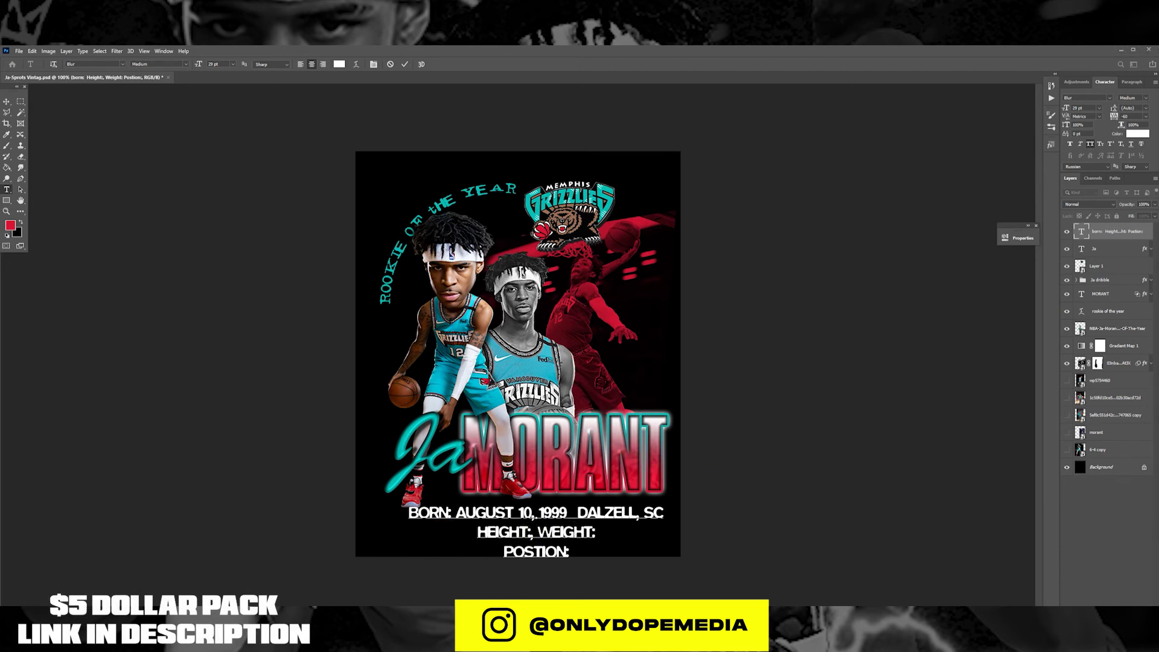
Enter 6' 3" as the height in the facts text and set its inch mark in Arial
{"action": "left_click", "coordinate": [529, 532]}
{"action": "type", "text": "6' 3\""}
{"action": "left_click", "coordinate": [122, 64]}
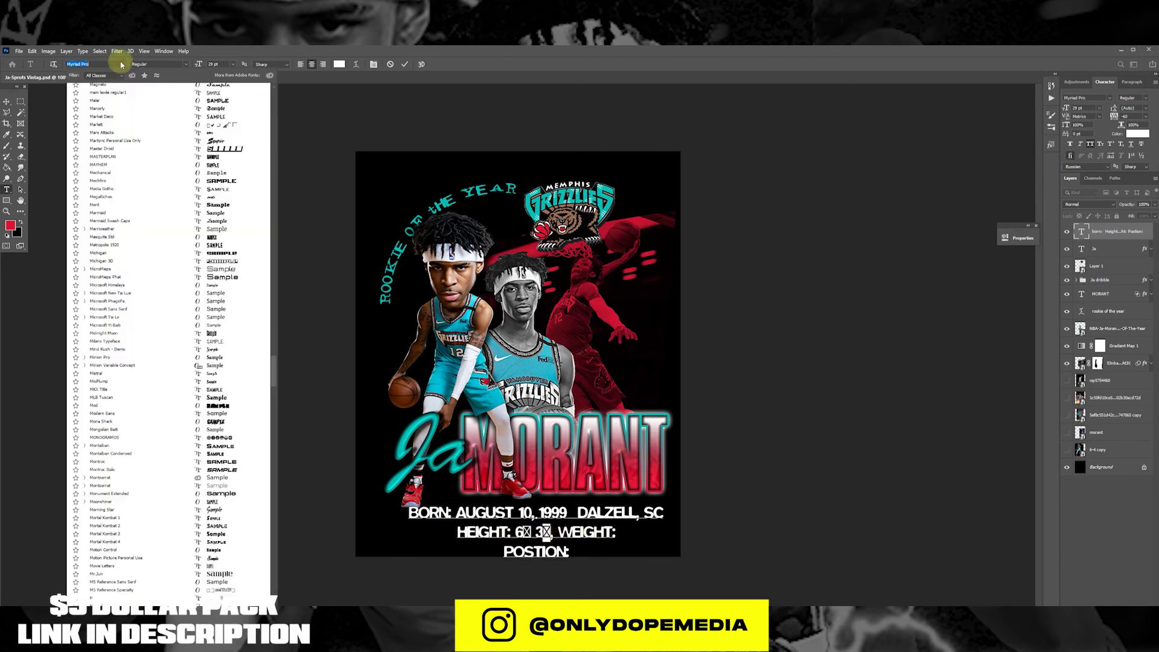
{"action": "scroll", "coordinate": [134, 117], "scroll_direction": "up", "scroll_amount": 10}
{"action": "scroll", "coordinate": [181, 223], "scroll_direction": "up", "scroll_amount": 10}
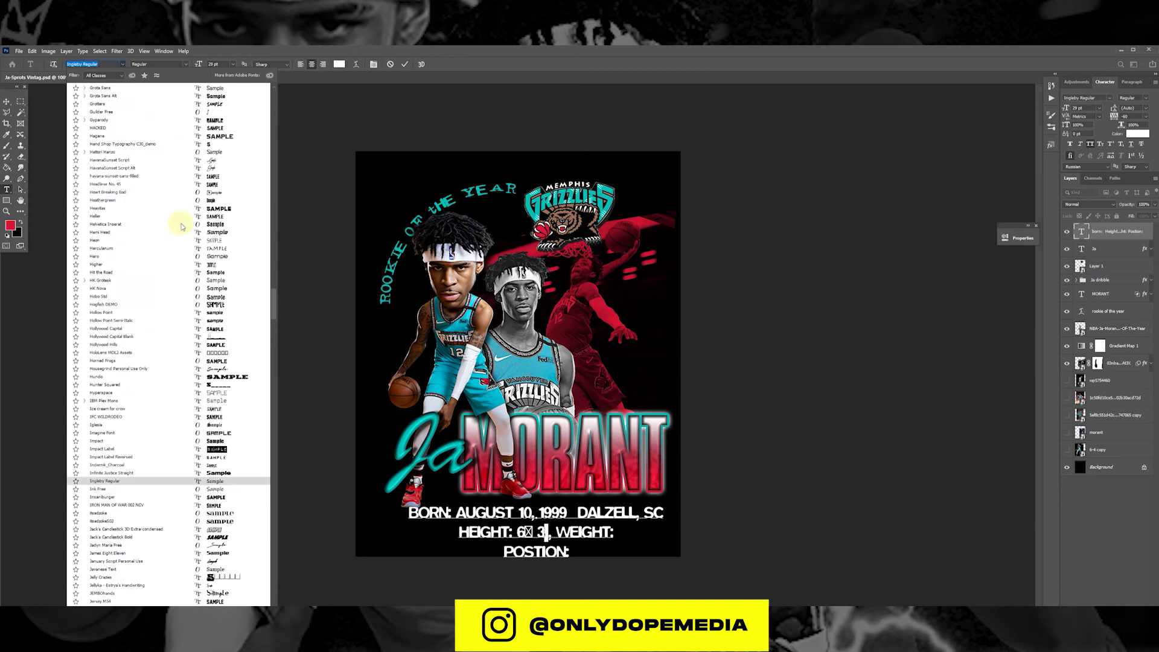
{"action": "left_click_drag", "start_coordinate": [273, 278], "coordinate": [273, 96]}
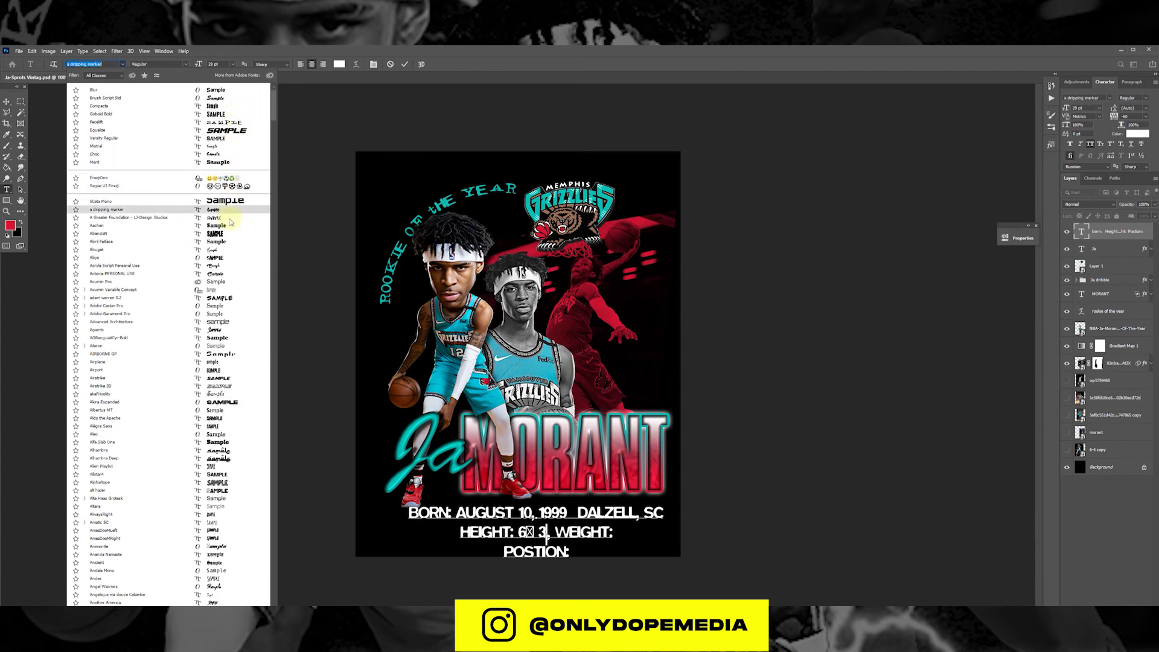
{"action": "scroll", "coordinate": [224, 284], "scroll_direction": "down", "scroll_amount": 3}
{"action": "left_click", "coordinate": [161, 554]}
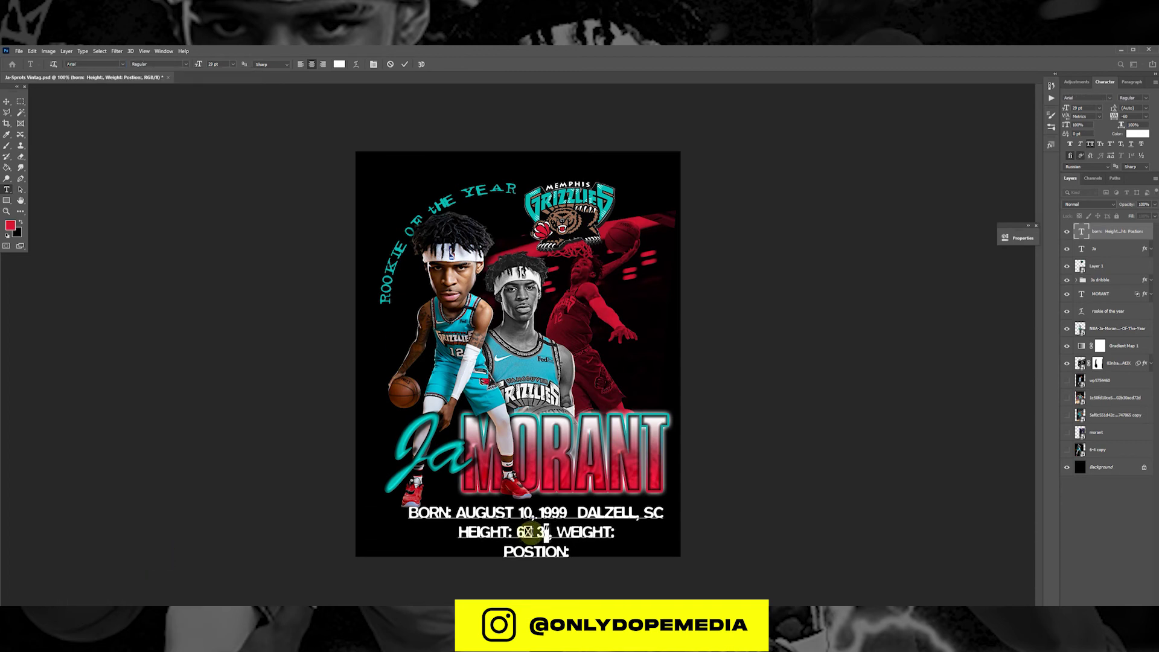
Set the foot mark after the 6 in the HEIGHT line in Arial
{"action": "left_click_drag", "start_coordinate": [532, 533], "coordinate": [523, 533]}
{"action": "left_click", "coordinate": [94, 64]}
{"action": "left_click_drag", "start_coordinate": [273, 426], "coordinate": [259, 121]}
{"action": "left_click", "coordinate": [181, 89]}
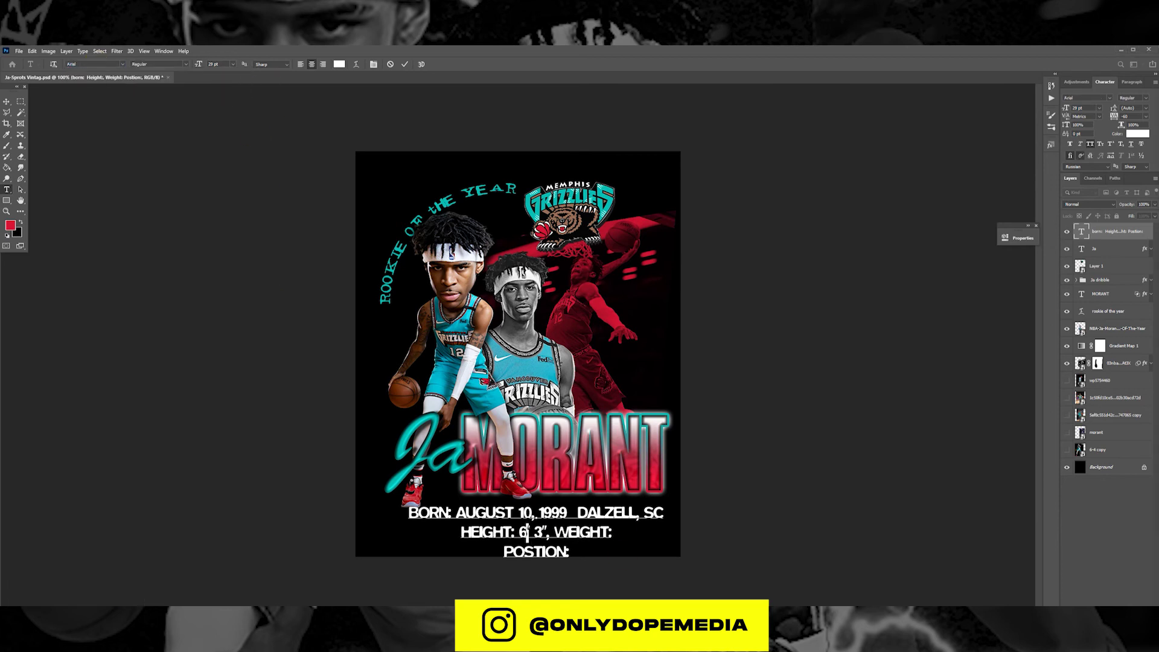
Add 174 LBS as the weight and POINT GUARD as the position, then reduce the size of the whole facts text
{"action": "left_click", "coordinate": [613, 532]}
{"action": "type", "text": "174 lbs"}
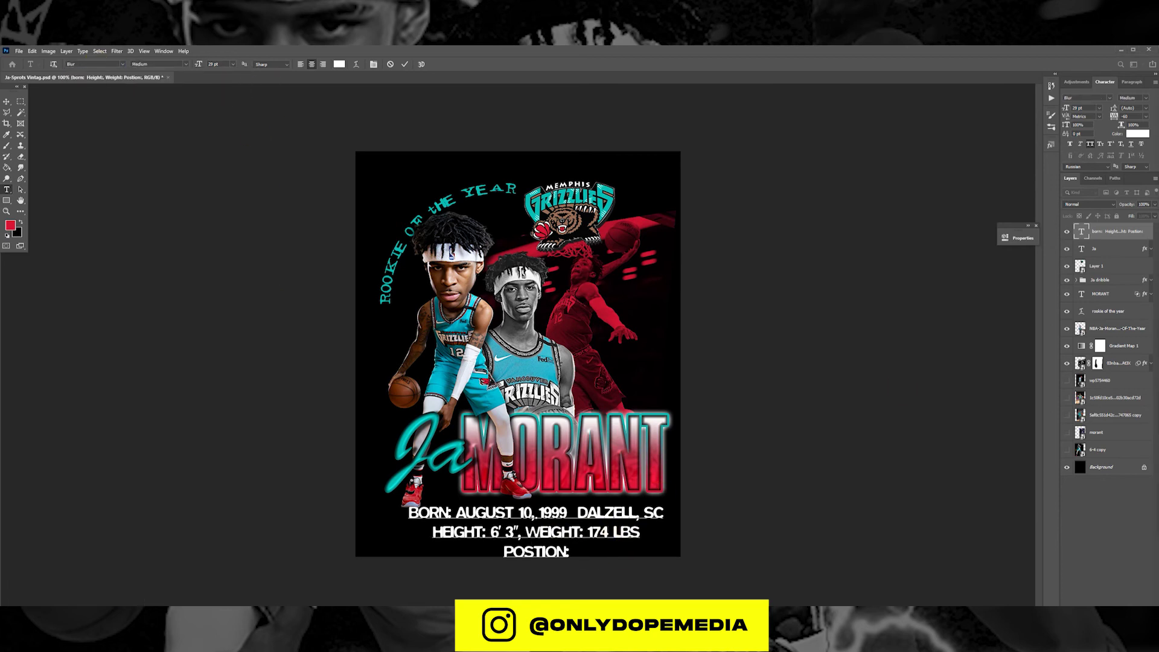
{"action": "type", "text": " POINT GUARD"}
{"action": "key", "text": "ctrl+a"}
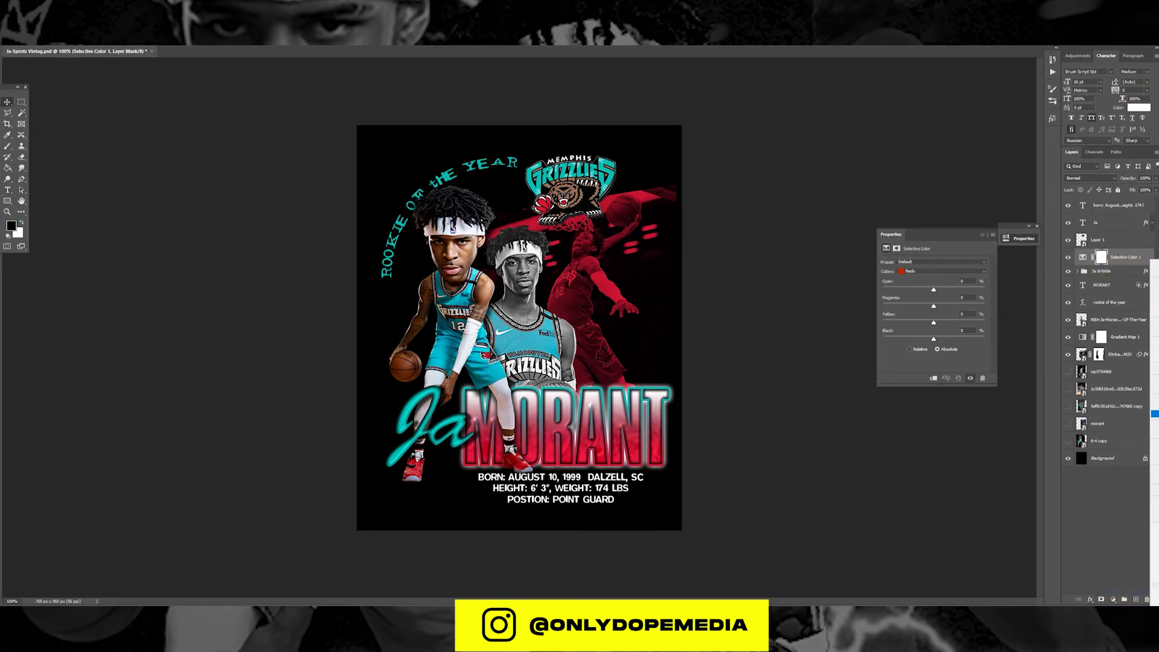
Clip the Selective Color adjustment to the dribbling player's group and set Reds to Cyan -100 and Magenta +100, with Yellow raised and Black at maximum
{"action": "key", "text": "ctrl+alt+g"}
{"action": "left_click", "coordinate": [915, 264]}
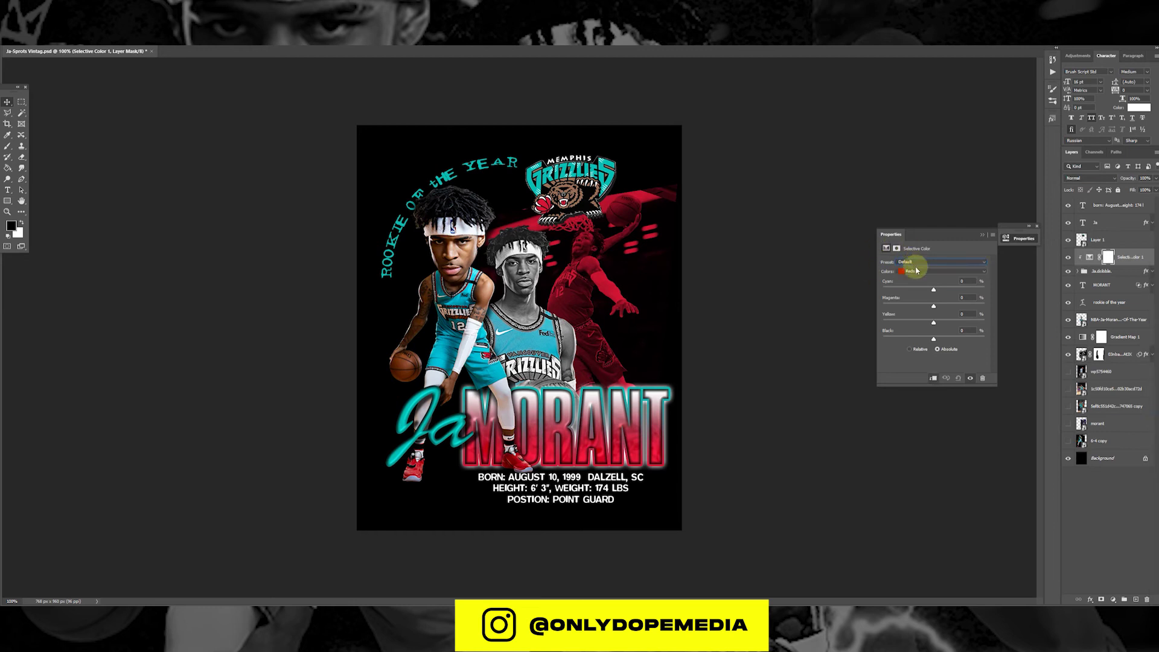
{"action": "left_click_drag", "start_coordinate": [936, 292], "coordinate": [987, 308]}
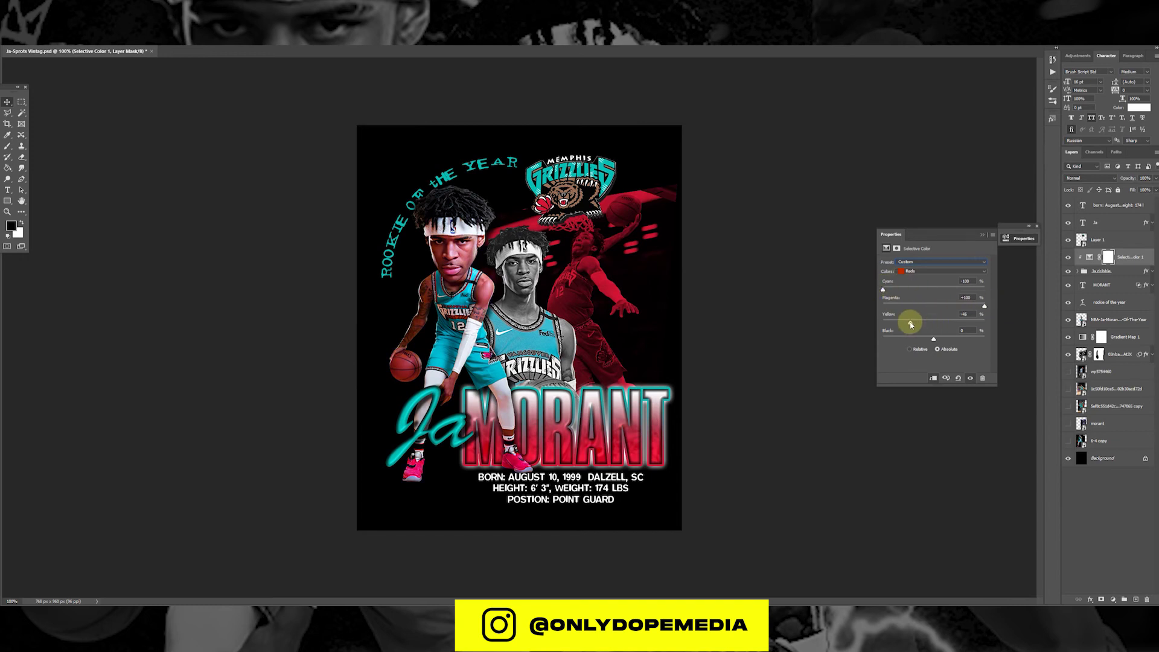
{"action": "left_click_drag", "start_coordinate": [984, 323], "coordinate": [970, 321]}
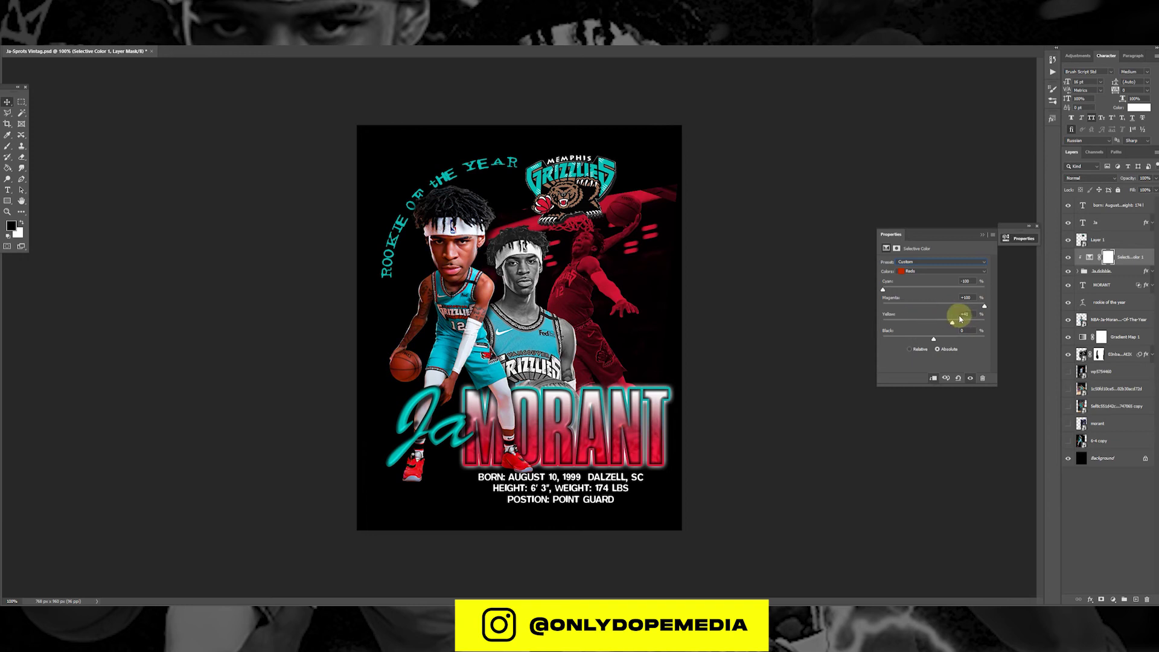
{"action": "left_click_drag", "start_coordinate": [913, 342], "coordinate": [988, 336]}
Set the Cyans of the dribbling player's Selective Color adjustment to Cyan +100 and Black -3
{"action": "left_click", "coordinate": [940, 271]}
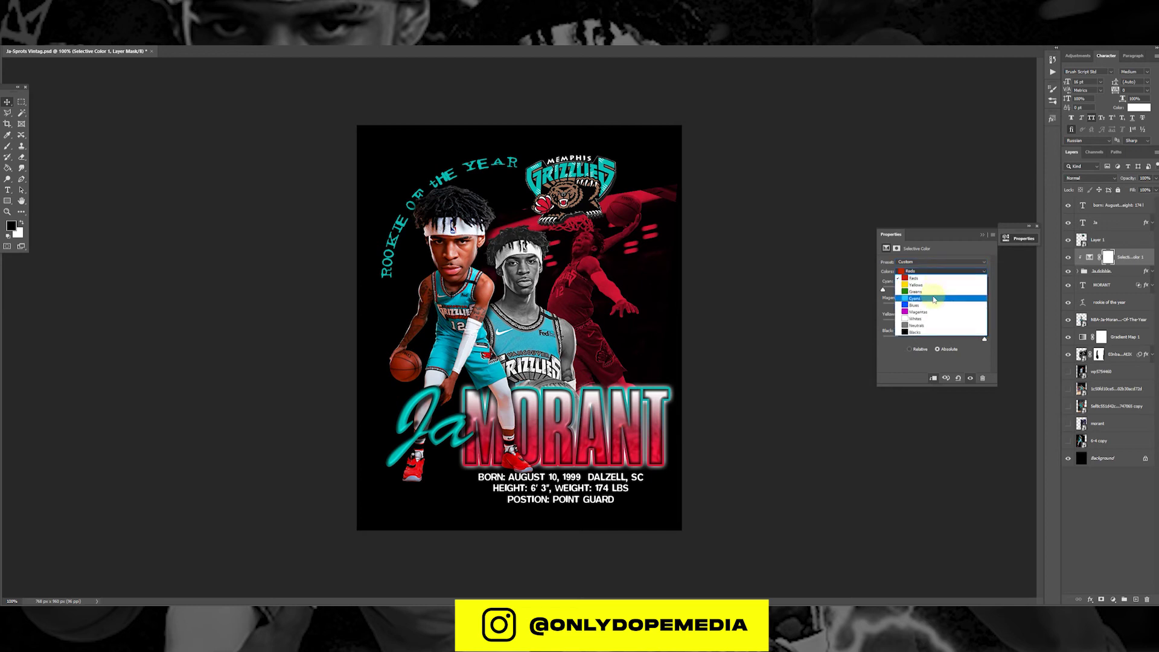
{"action": "left_click", "coordinate": [924, 295]}
{"action": "left_click_drag", "start_coordinate": [933, 290], "coordinate": [999, 298]}
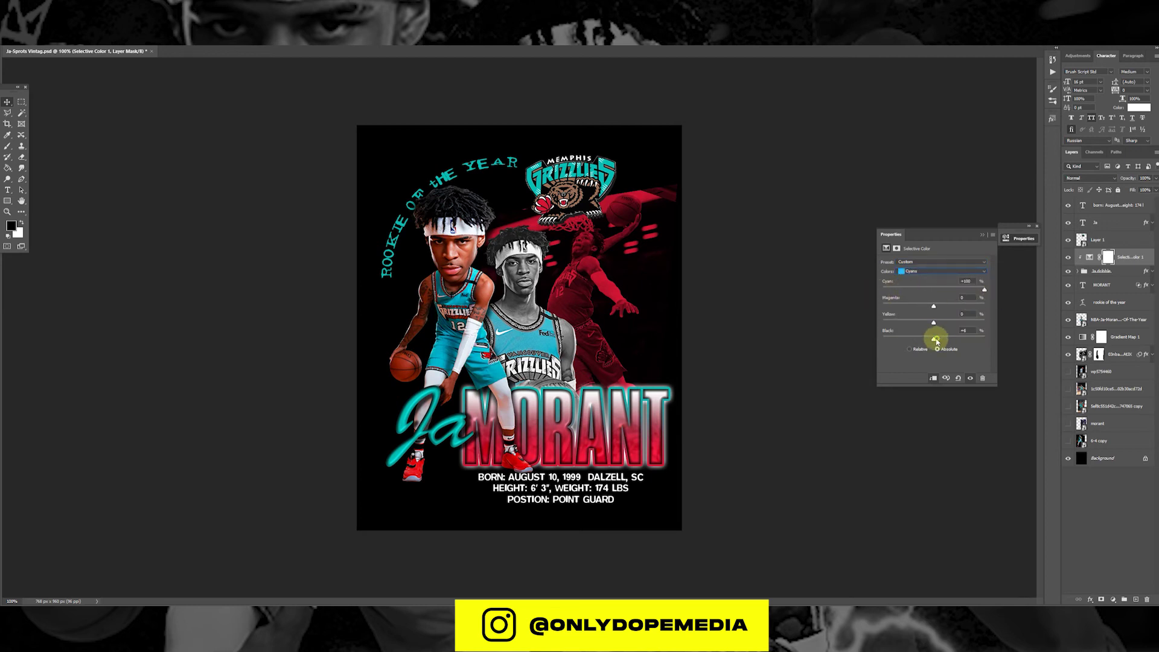
{"action": "mouse_move", "coordinate": [936, 341]}
{"action": "left_mouse_down"}
{"action": "mouse_move", "coordinate": [893, 329]}
{"action": "mouse_move", "coordinate": [952, 321]}
{"action": "mouse_move", "coordinate": [922, 327]}
{"action": "mouse_move", "coordinate": [933, 326]}
{"action": "left_mouse_up"}
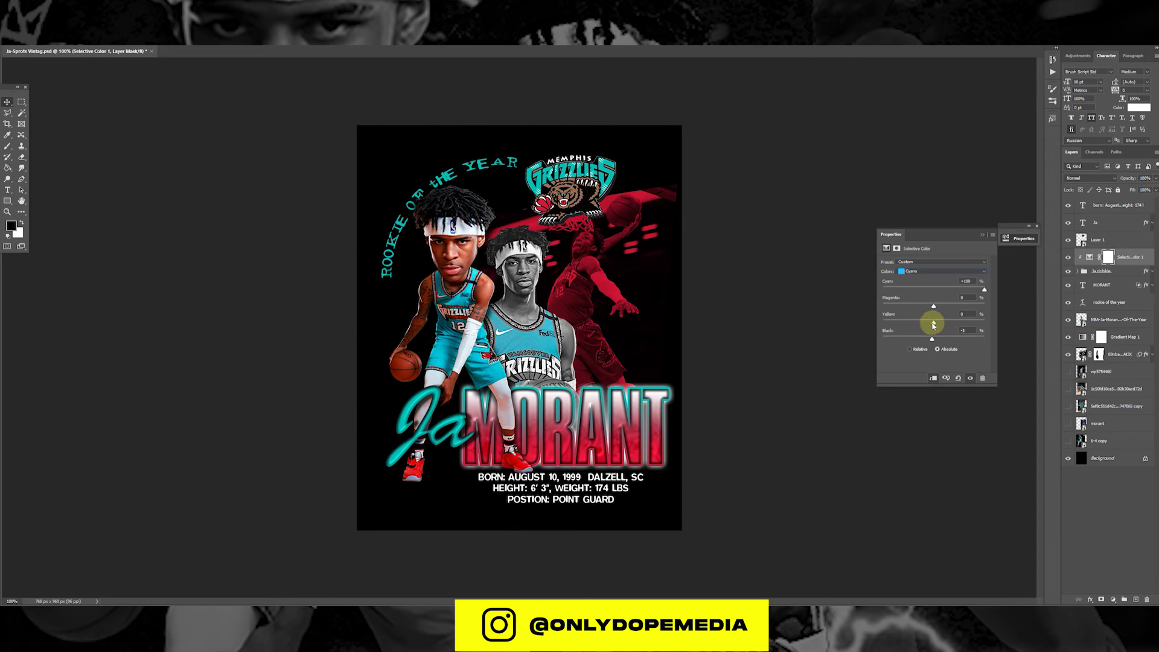
{"action": "left_click", "coordinate": [984, 237]}
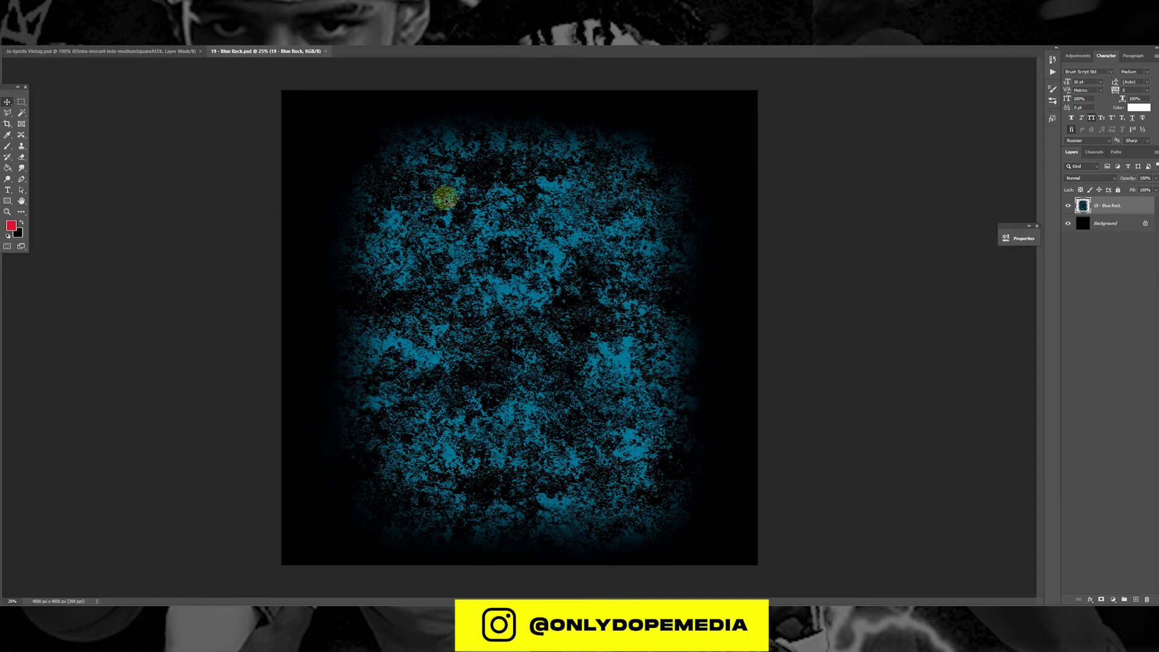
Bring the Blue Rock texture into the Ja Morant design and scale it down to roughly cover the canvas width
{"action": "left_click_drag", "start_coordinate": [446, 195], "coordinate": [475, 323]}
{"action": "key", "text": "ctrl+t"}
{"action": "key", "text": "ctrl+minus"}
{"action": "key", "text": "ctrl+minus"}
{"action": "left_click_drag", "start_coordinate": [33, 327], "coordinate": [788, 353]}
{"action": "left_click_drag", "start_coordinate": [855, 348], "coordinate": [500, 345]}
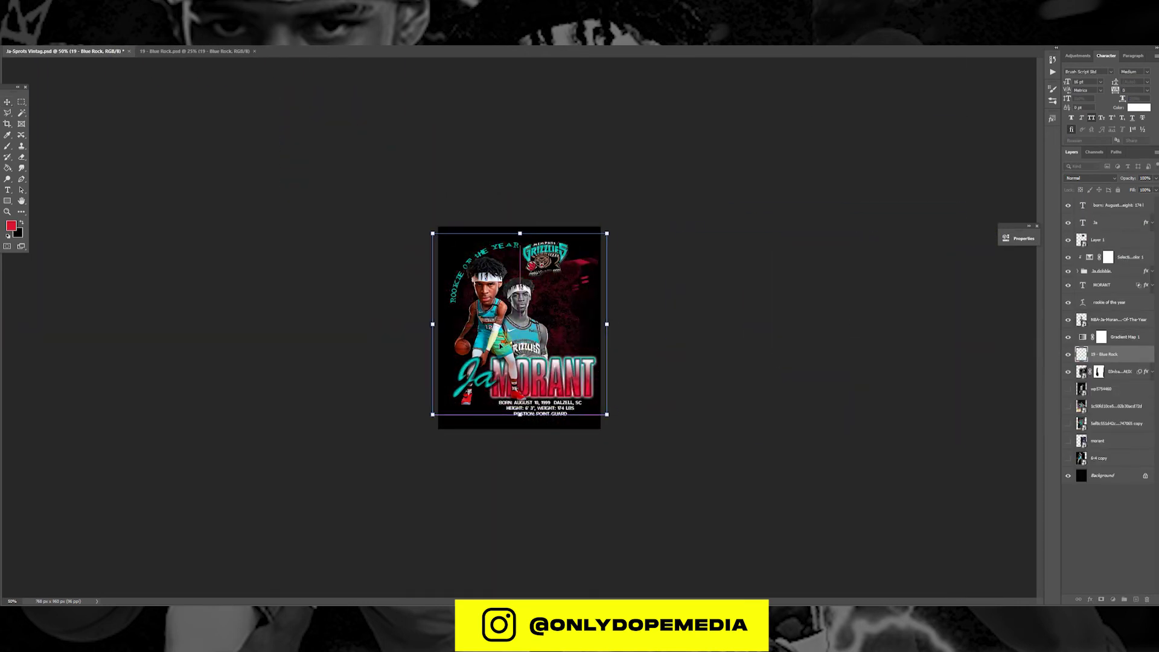
{"action": "key", "text": "ctrl+plus"}
{"action": "key", "text": "ctrl+plus"}
{"action": "key", "text": "Return"}
Place the Blue Rock texture layer below the dunking player photo, adjust its position and close the texture document
{"action": "key", "text": "ctrl+minus"}
{"action": "left_click_drag", "start_coordinate": [1134, 356], "coordinate": [1130, 384]}
{"action": "left_click_drag", "start_coordinate": [641, 400], "coordinate": [626, 399]}
{"action": "left_click", "coordinate": [257, 51]}
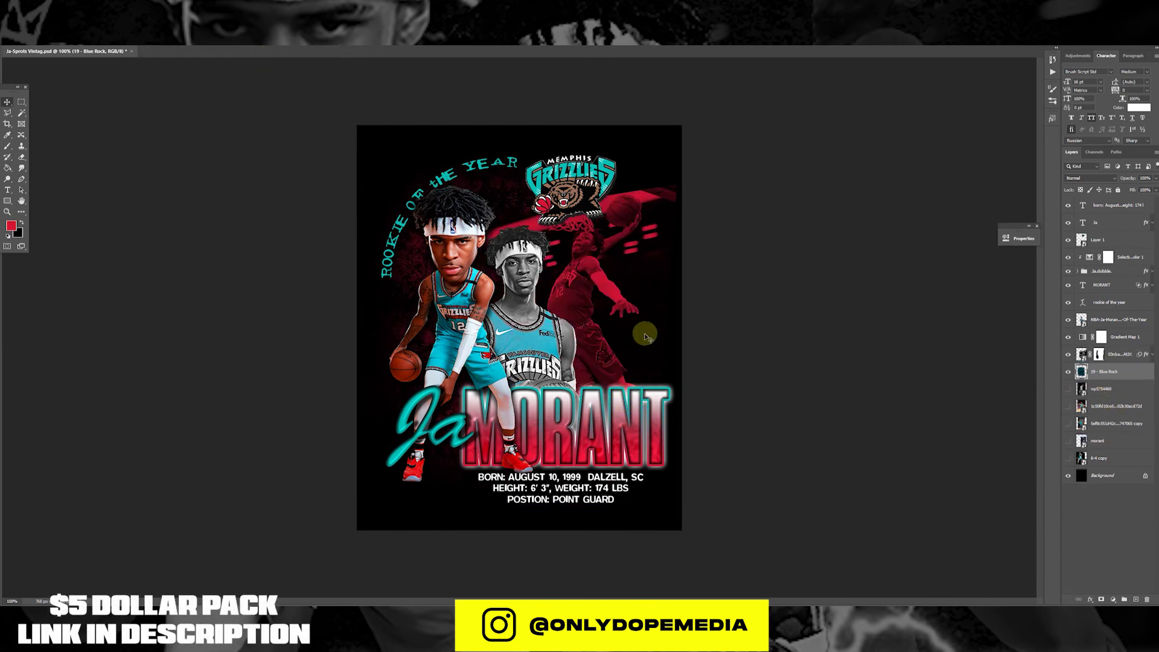
Set the dunking player photo layer's blend mode to Lighter Color and save the design
{"action": "left_click", "coordinate": [1123, 355]}
{"action": "left_click", "coordinate": [1090, 178]}
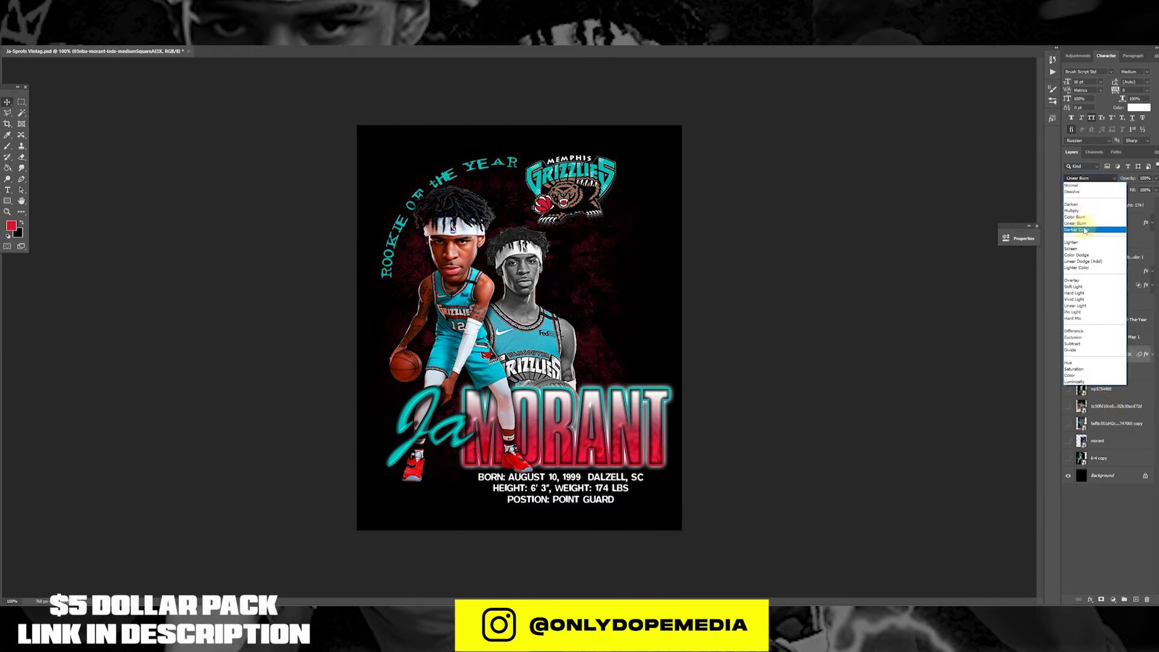
{"action": "left_click", "coordinate": [1077, 268]}
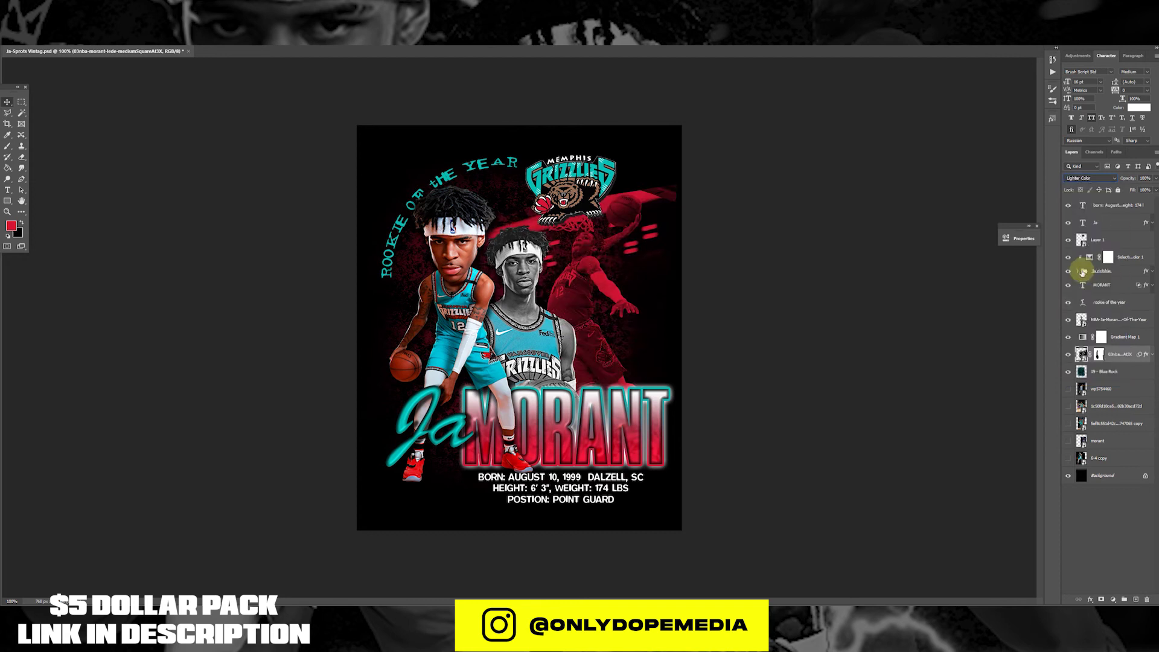
{"action": "left_click_drag", "start_coordinate": [662, 257], "coordinate": [663, 256]}
{"action": "key", "text": "ctrl+s"}
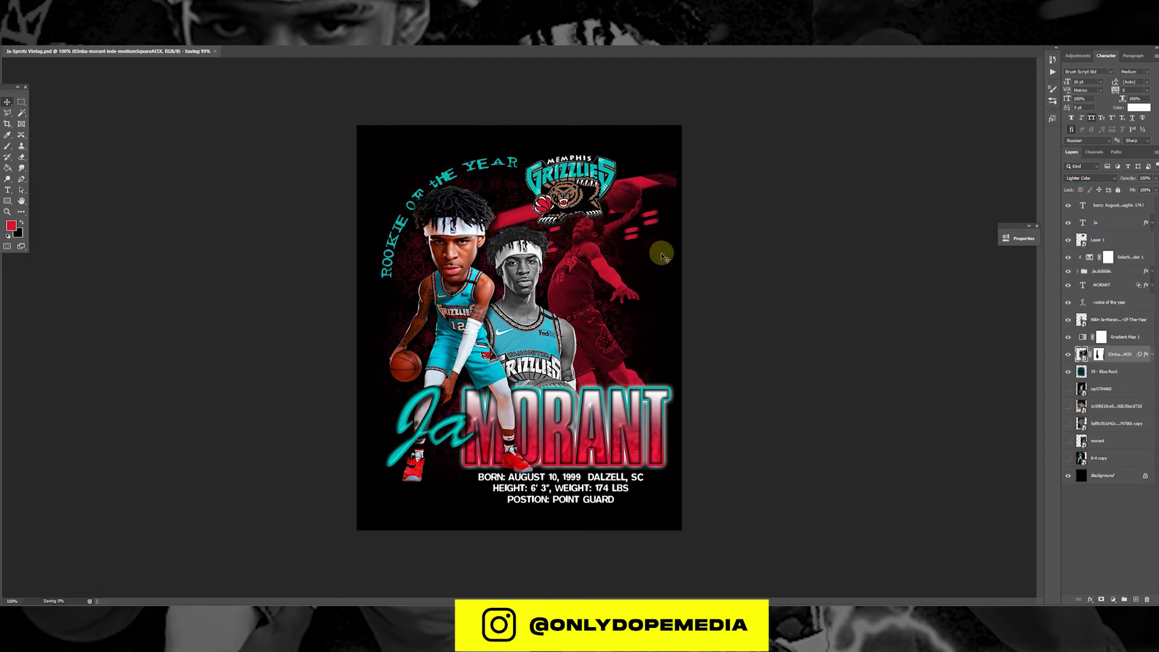
Apply the Bootleg Rap preset to a Selective Color adjustment clipped to the grayscale portrait player
{"action": "left_click", "coordinate": [1005, 238]}
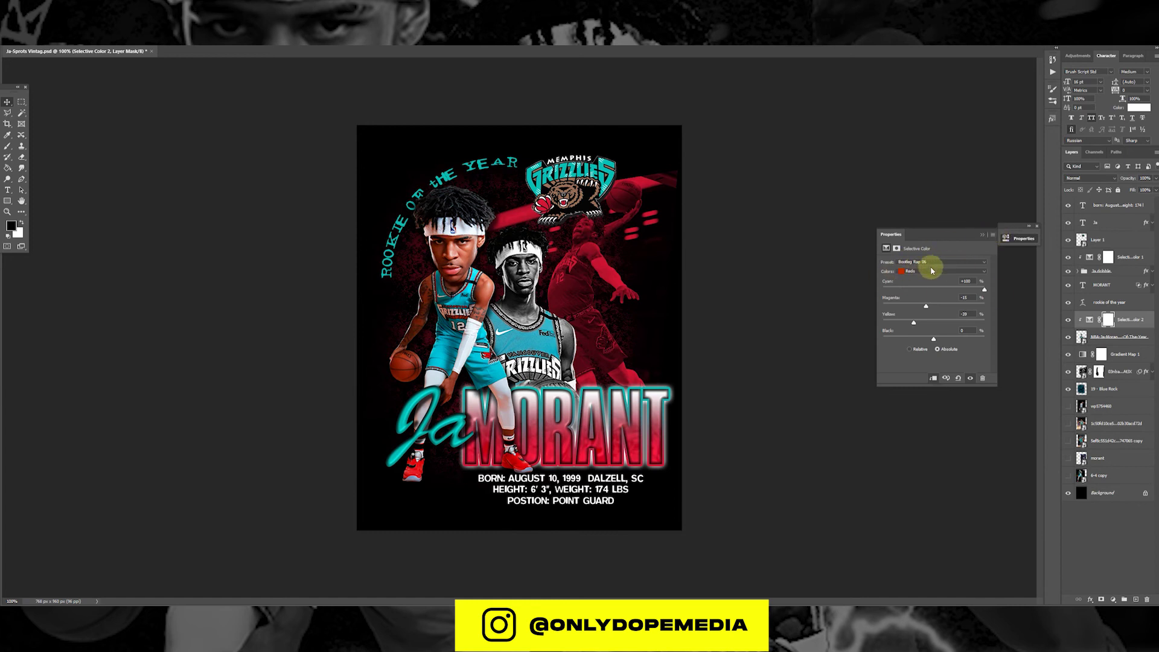
{"action": "key", "text": "Tab"}
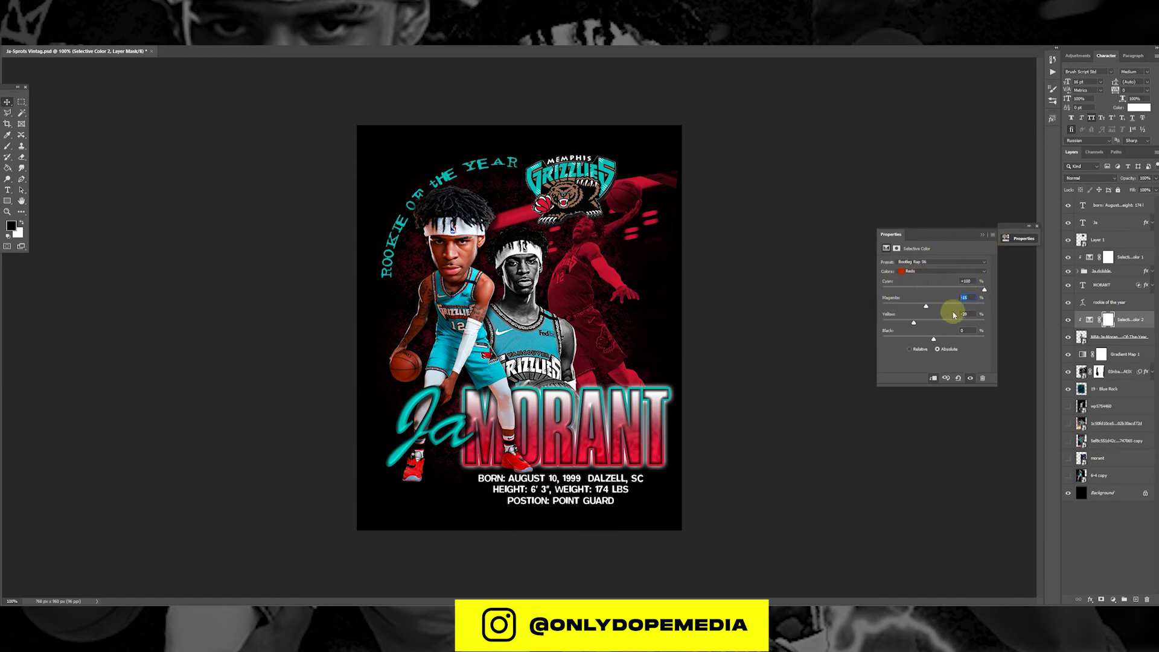
Review the portrait player's Selective Color preset values across the color ranges from Yellows to Blacks and Reds, and save the design
{"action": "left_click", "coordinate": [930, 271]}
{"action": "left_click", "coordinate": [926, 284]}
{"action": "left_click", "coordinate": [979, 271]}
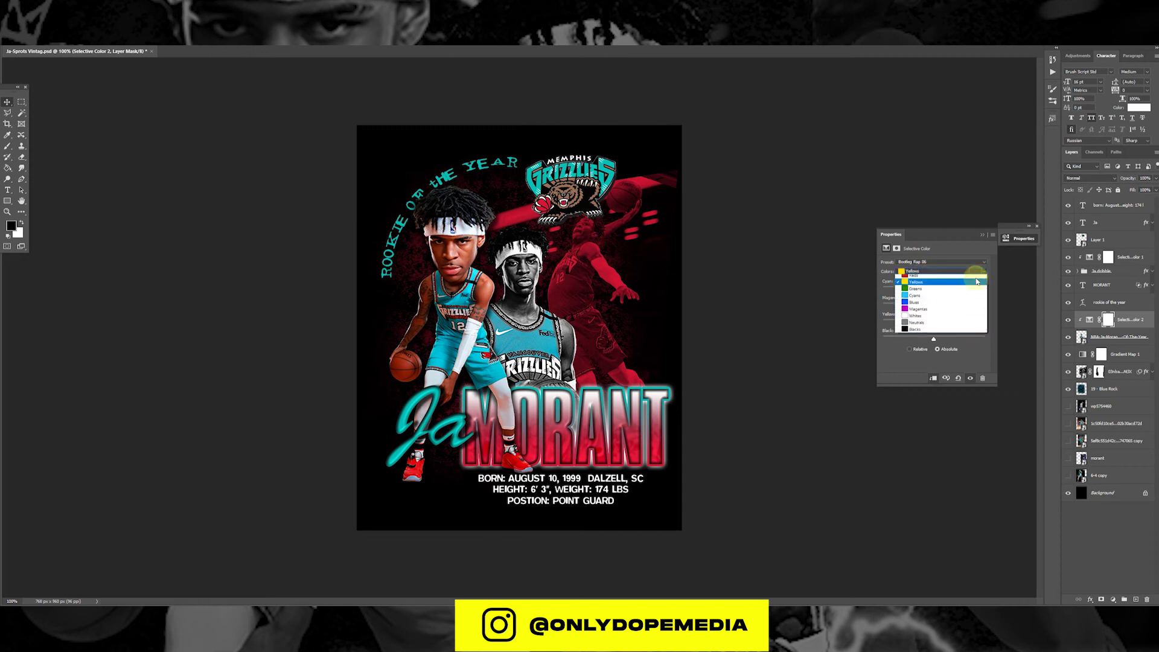
{"action": "left_click", "coordinate": [978, 292]}
{"action": "left_click", "coordinate": [976, 276]}
{"action": "left_click", "coordinate": [972, 308]}
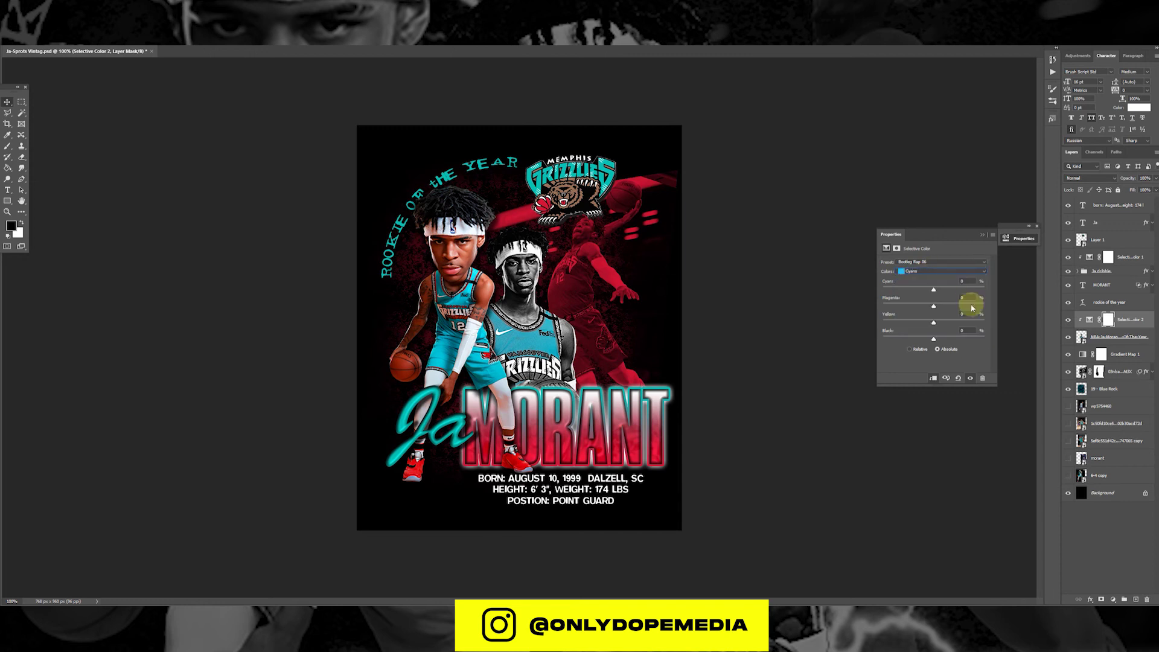
{"action": "left_click", "coordinate": [967, 271]}
{"action": "left_click", "coordinate": [960, 305]}
{"action": "left_click", "coordinate": [960, 271]}
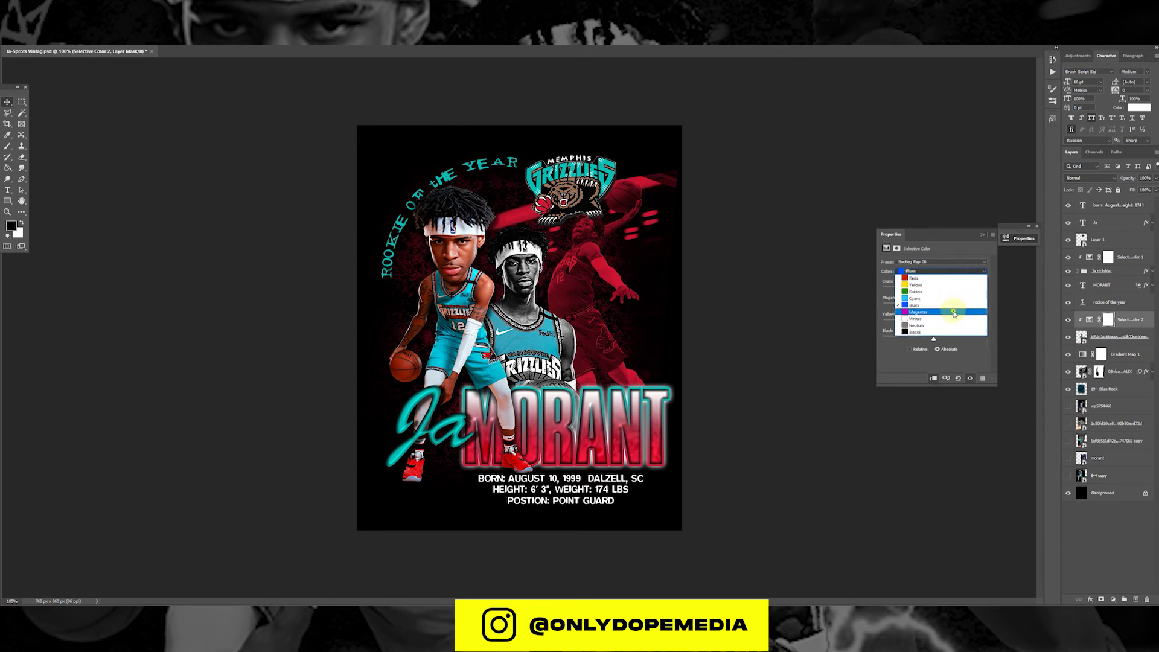
{"action": "left_click", "coordinate": [955, 312]}
{"action": "left_click", "coordinate": [948, 271]}
{"action": "left_click", "coordinate": [932, 318]}
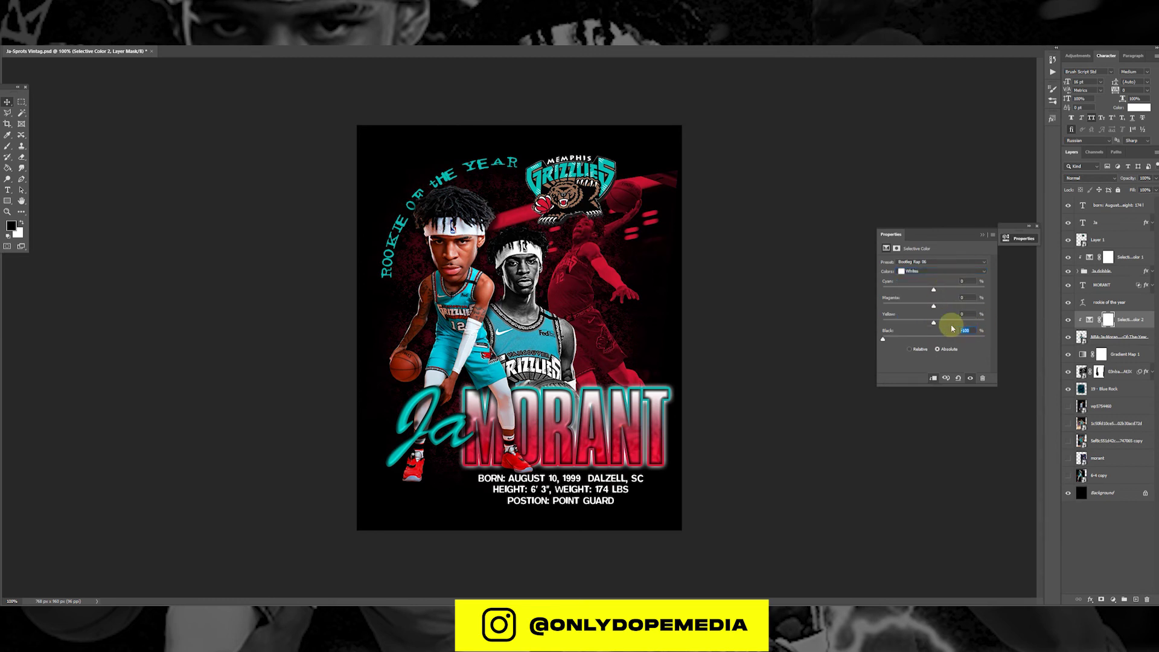
{"action": "left_click", "coordinate": [960, 271]}
{"action": "left_click", "coordinate": [946, 329]}
{"action": "left_click", "coordinate": [928, 273]}
{"action": "left_click", "coordinate": [966, 334]}
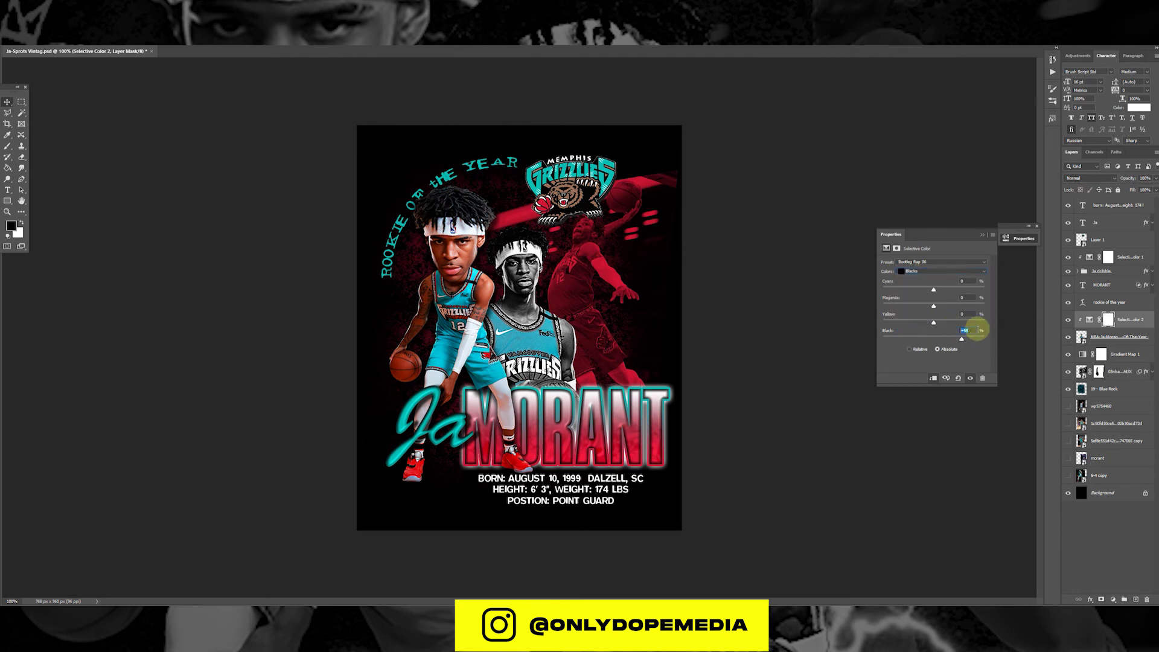
{"action": "left_click", "coordinate": [964, 271]}
{"action": "left_click", "coordinate": [955, 277]}
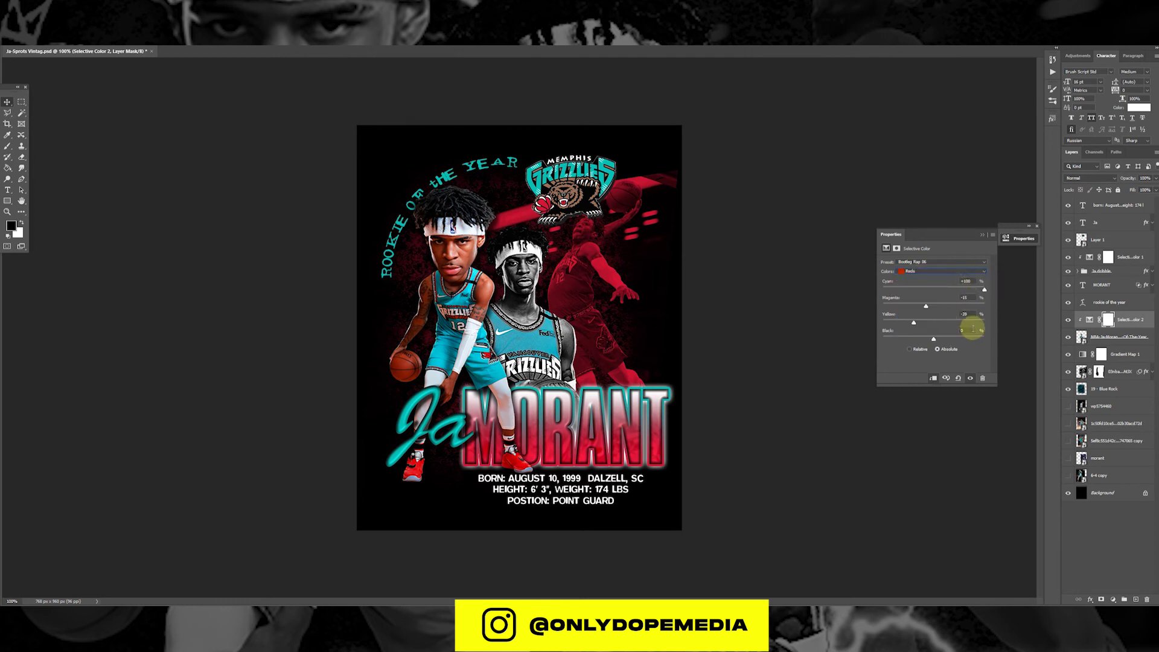
{"action": "left_click", "coordinate": [982, 235]}
{"action": "key", "text": "ctrl+s"}
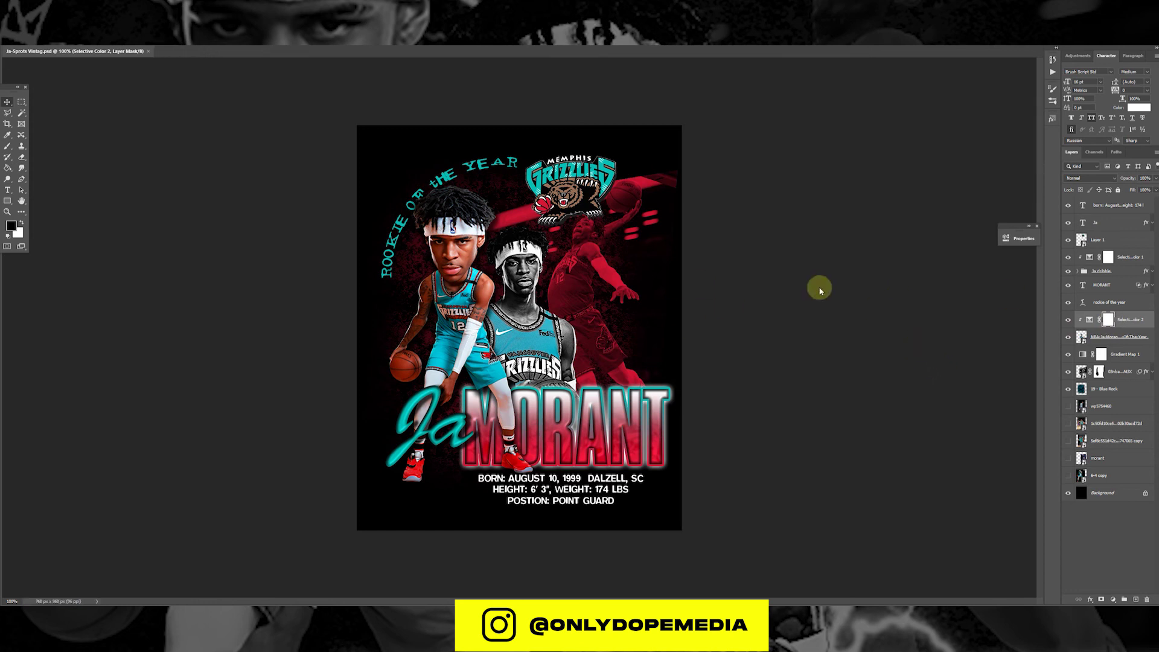
Paste the blue lightning image beneath the team logo layer, position it over the players and set its blend mode to Screen
{"action": "key", "text": "ctrl+v"}
{"action": "left_click_drag", "start_coordinate": [1116, 309], "coordinate": [1107, 248]}
{"action": "left_click_drag", "start_coordinate": [493, 354], "coordinate": [543, 425]}
{"action": "key", "text": "Return"}
{"action": "left_click_drag", "start_coordinate": [632, 272], "coordinate": [572, 273]}
{"action": "left_click", "coordinate": [1078, 178]}
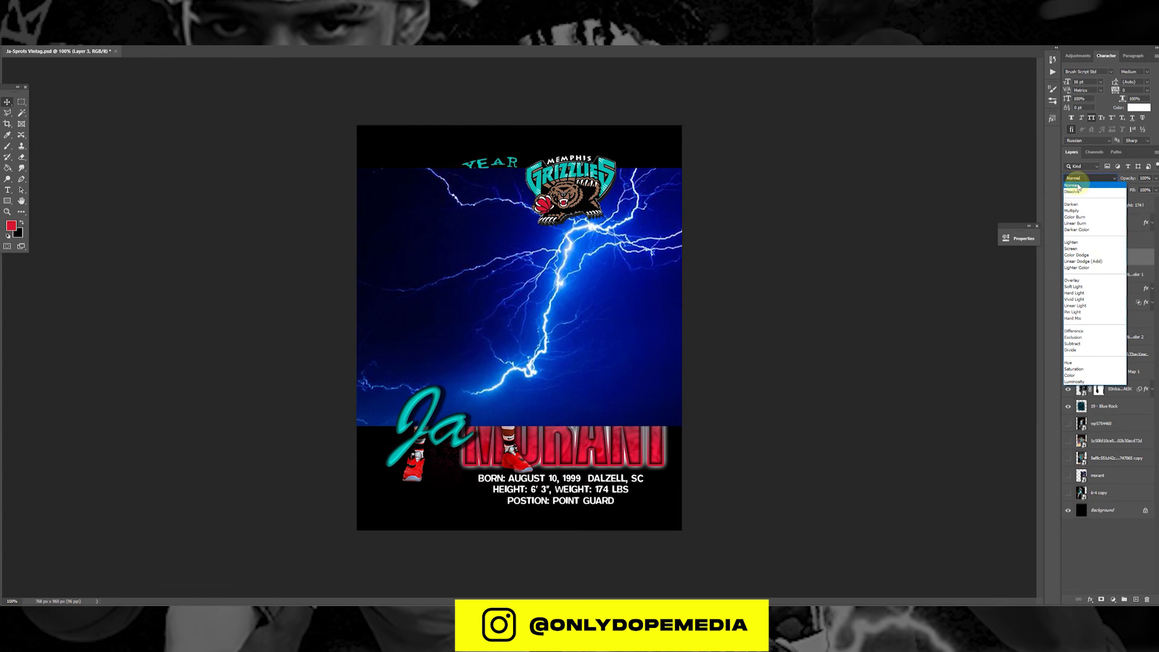
{"action": "left_click", "coordinate": [1071, 248]}
Convert the lightning layer to black and white with the default settings and deepen its dark tones
{"action": "left_click", "coordinate": [49, 38]}
{"action": "mouse_move", "coordinate": [84, 47]}
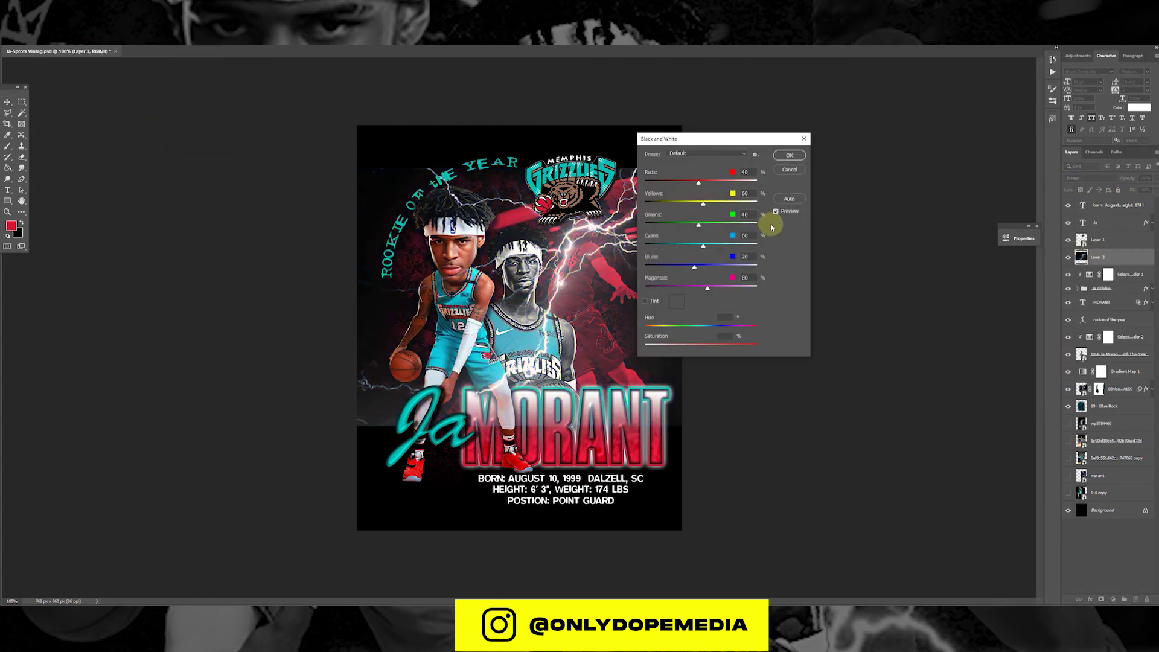
{"action": "left_click", "coordinate": [48, 37]}
{"action": "left_click", "coordinate": [145, 55]}
{"action": "left_click_drag", "start_coordinate": [914, 295], "coordinate": [976, 295]}
{"action": "left_click", "coordinate": [1055, 215]}
Move the lightning layer behind the portrait player, flip it horizontally and reposition it around the players
{"action": "left_click_drag", "start_coordinate": [538, 332], "coordinate": [579, 338]}
{"action": "left_click_drag", "start_coordinate": [1098, 257], "coordinate": [1101, 361]}
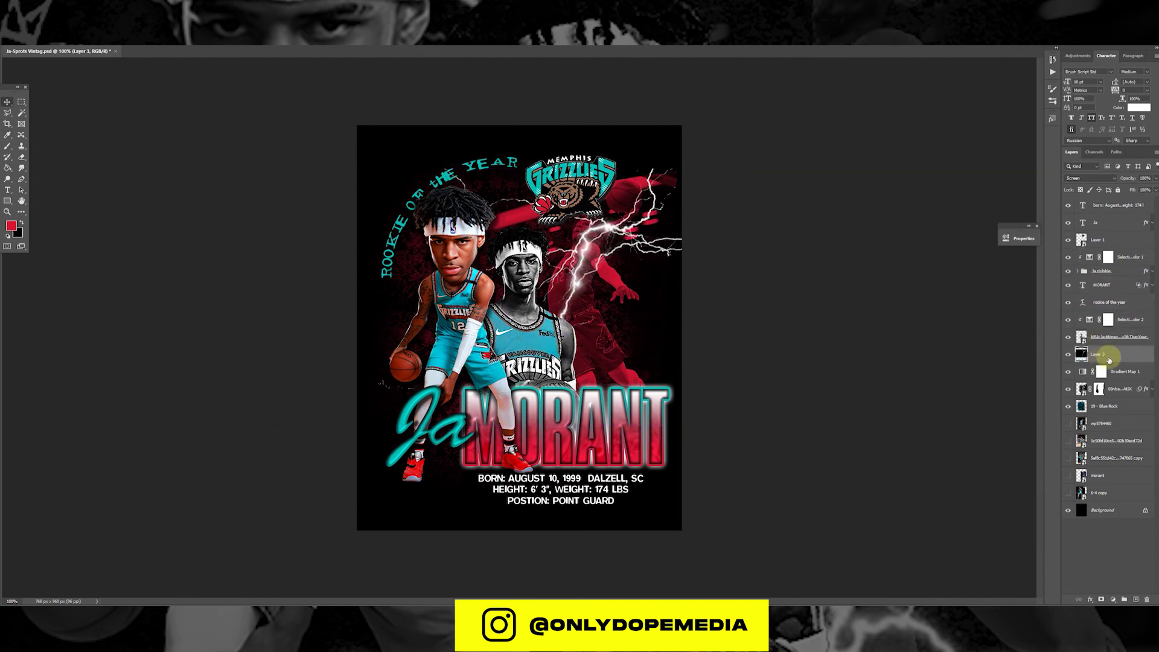
{"action": "left_click", "coordinate": [34, 39]}
{"action": "mouse_move", "coordinate": [107, 219]}
{"action": "left_click", "coordinate": [169, 348]}
{"action": "left_click_drag", "start_coordinate": [388, 224], "coordinate": [497, 215]}
{"action": "key", "text": "ctrl+t"}
{"action": "mouse_move", "coordinate": [535, 151]}
{"action": "left_mouse_down"}
{"action": "mouse_move", "coordinate": [573, 158]}
{"action": "mouse_move", "coordinate": [535, 151]}
{"action": "left_mouse_up"}
{"action": "left_click_drag", "start_coordinate": [554, 225], "coordinate": [578, 226]}
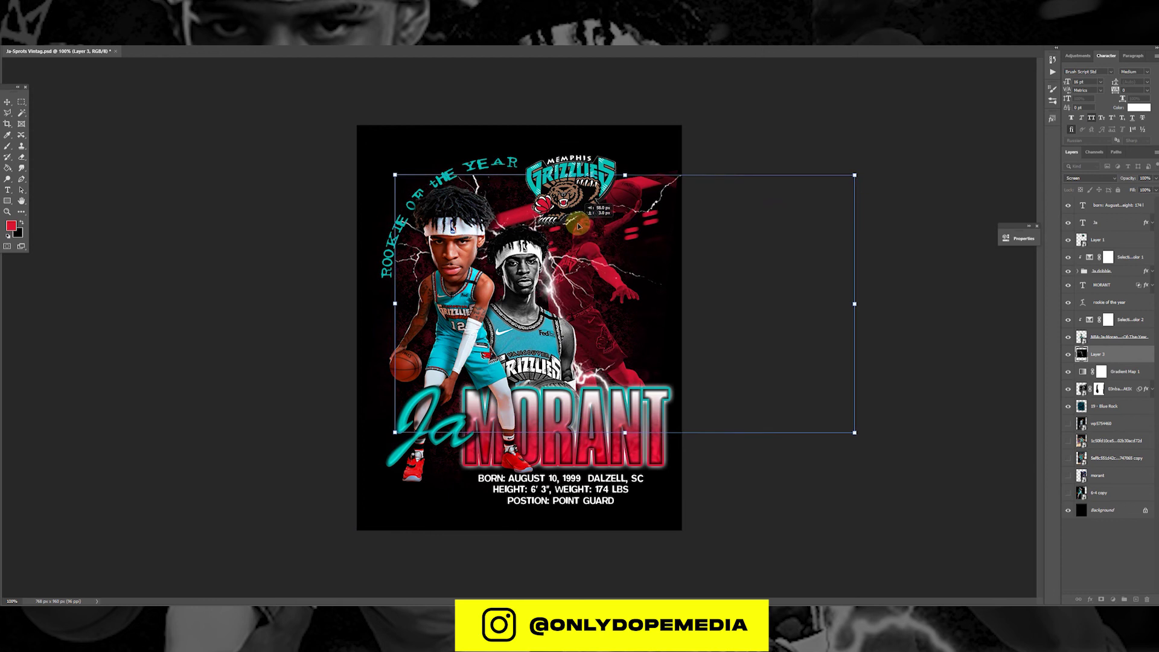
{"action": "double_click", "coordinate": [612, 268]}
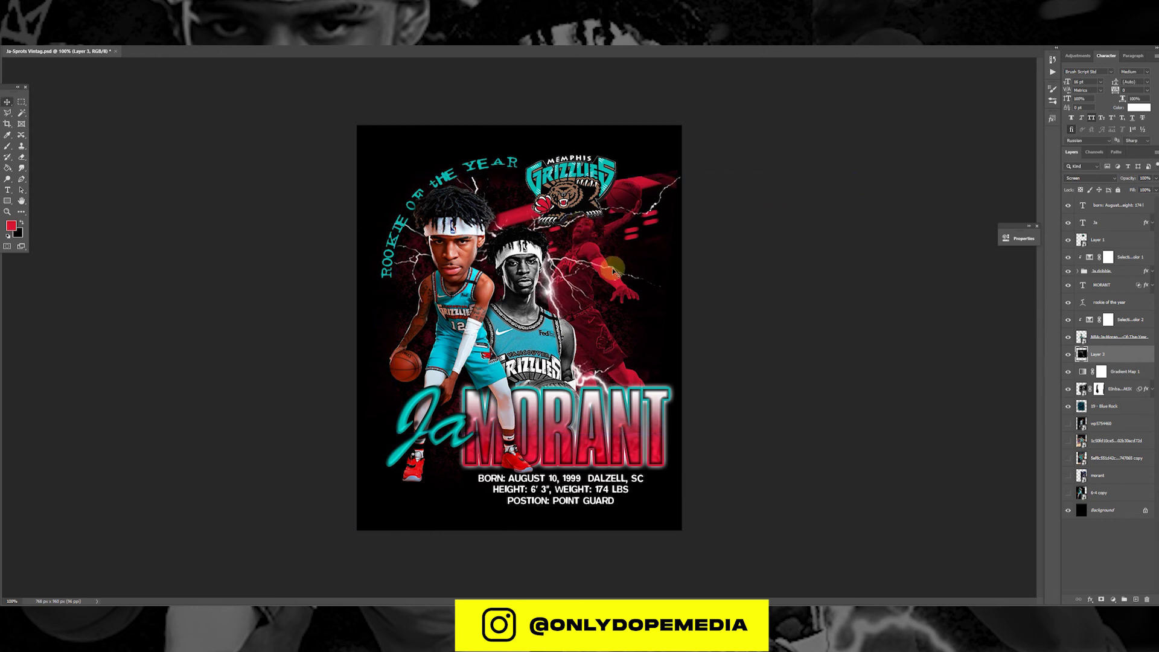
{"action": "key", "text": "e"}
Place the black-and-white grunge texture on top, enlarge and rotate it upright over the design, and set its blend mode to Multiply
{"action": "left_click_drag", "start_coordinate": [825, 357], "coordinate": [900, 361]}
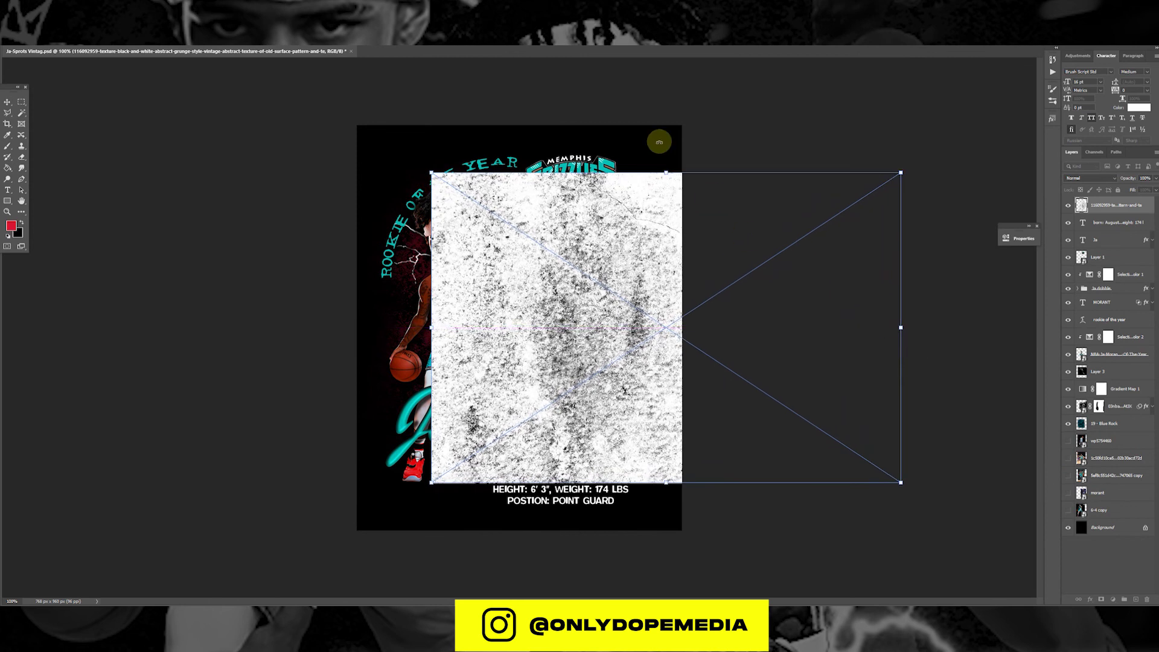
{"action": "left_click_drag", "start_coordinate": [660, 143], "coordinate": [828, 321]}
{"action": "key", "text": "Return"}
{"action": "left_click_drag", "start_coordinate": [723, 281], "coordinate": [588, 282]}
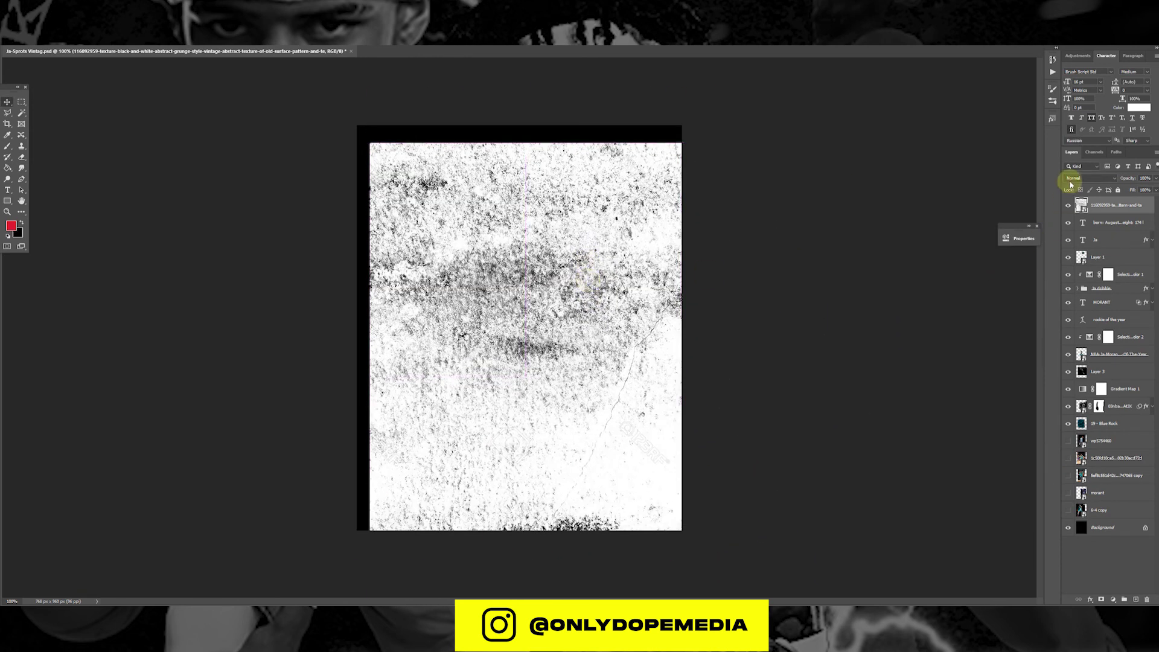
{"action": "left_click", "coordinate": [1075, 178]}
{"action": "left_click", "coordinate": [1081, 204]}
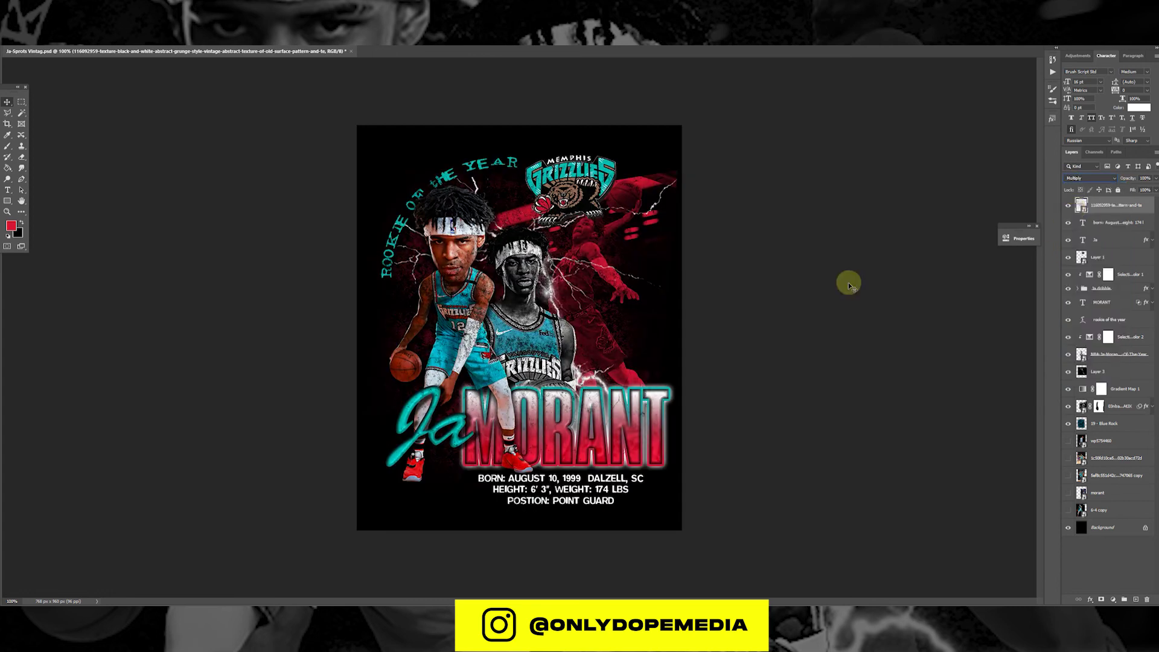
Enlarge the grunge texture beyond the canvas edges and reposition it so its specks spread across the players and lettering
{"action": "left_click_drag", "start_coordinate": [627, 331], "coordinate": [646, 199]}
{"action": "key", "text": "ctrl+t"}
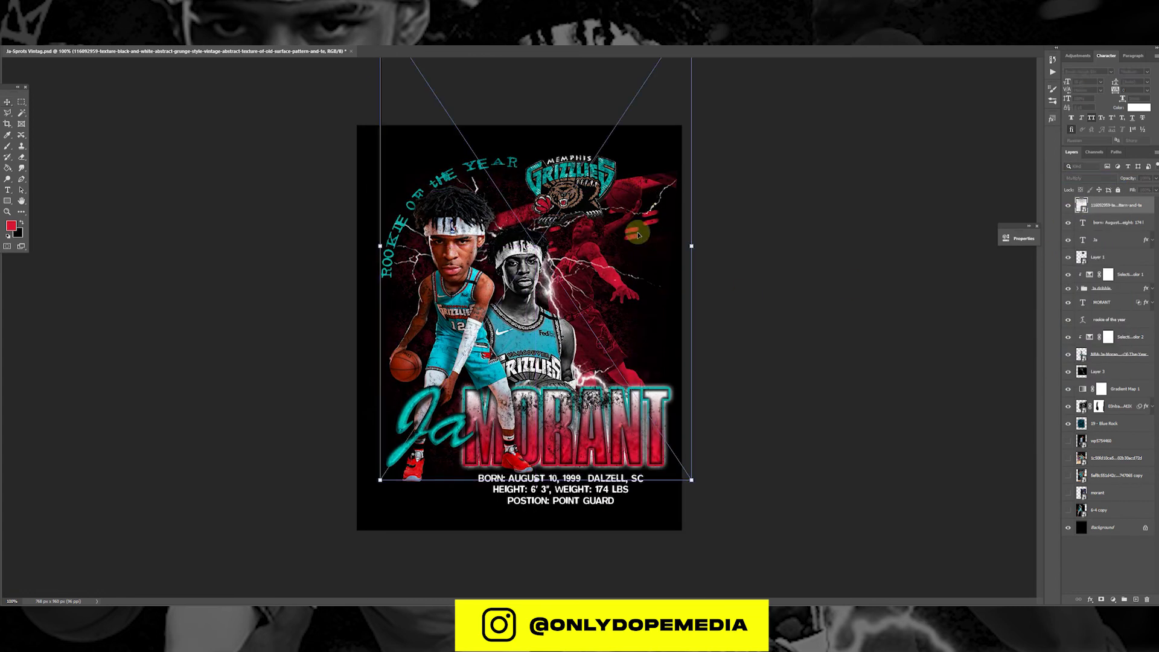
{"action": "left_click_drag", "start_coordinate": [691, 246], "coordinate": [942, 256]}
{"action": "left_click_drag", "start_coordinate": [760, 427], "coordinate": [619, 261]}
{"action": "left_click_drag", "start_coordinate": [612, 403], "coordinate": [638, 493]}
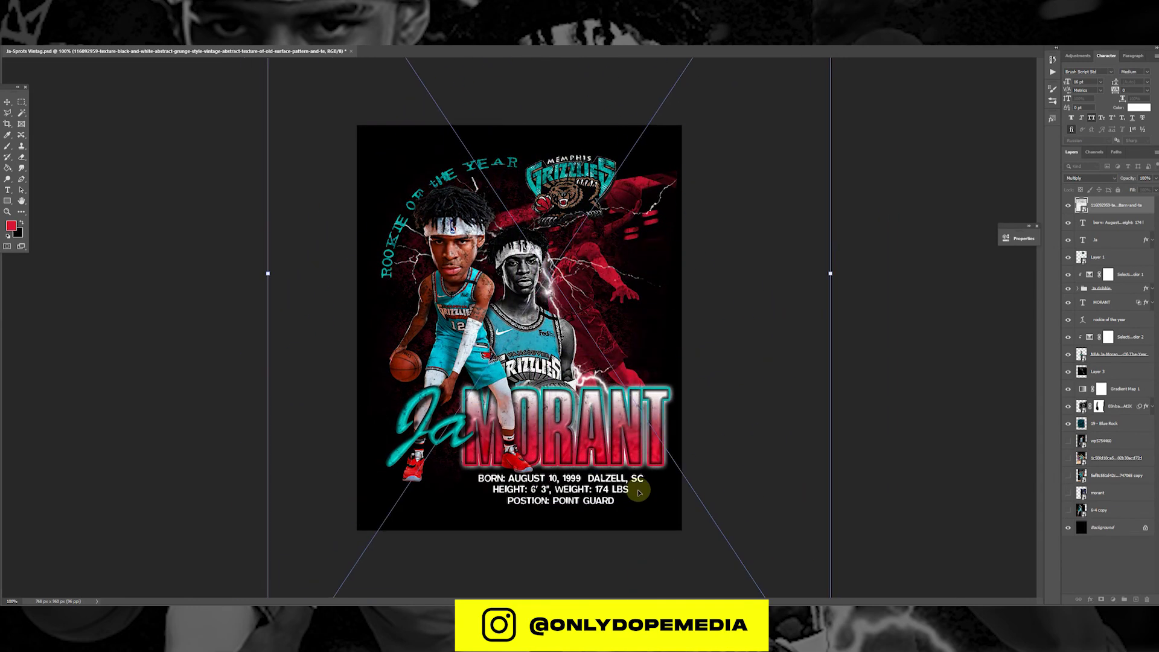
{"action": "left_click_drag", "start_coordinate": [633, 154], "coordinate": [628, 326]}
{"action": "mouse_move", "coordinate": [627, 252]}
{"action": "left_mouse_down"}
{"action": "mouse_move", "coordinate": [629, 372]}
{"action": "mouse_move", "coordinate": [642, 309]}
{"action": "mouse_move", "coordinate": [625, 266]}
{"action": "mouse_move", "coordinate": [619, 392]}
{"action": "mouse_move", "coordinate": [646, 263]}
{"action": "left_mouse_up"}
{"action": "left_click_drag", "start_coordinate": [696, 261], "coordinate": [672, 259]}
{"action": "key", "text": "Return"}
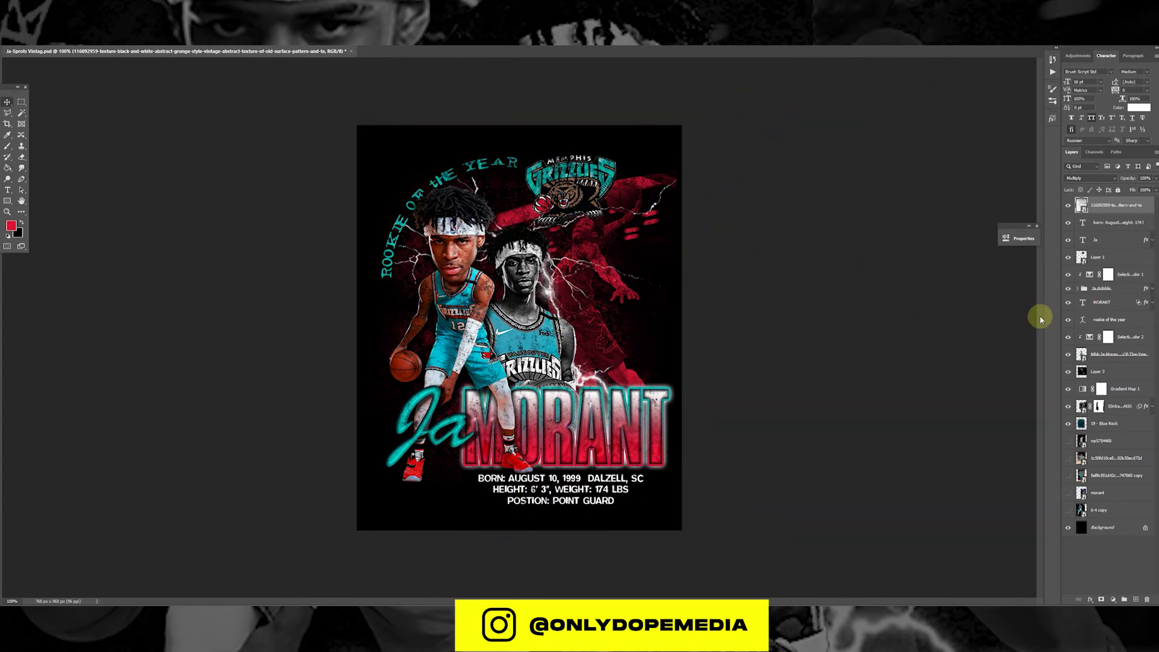
Lower the opacity of the grunge texture layer and save the design
{"action": "left_click_drag", "start_coordinate": [1109, 180], "coordinate": [1108, 181]}
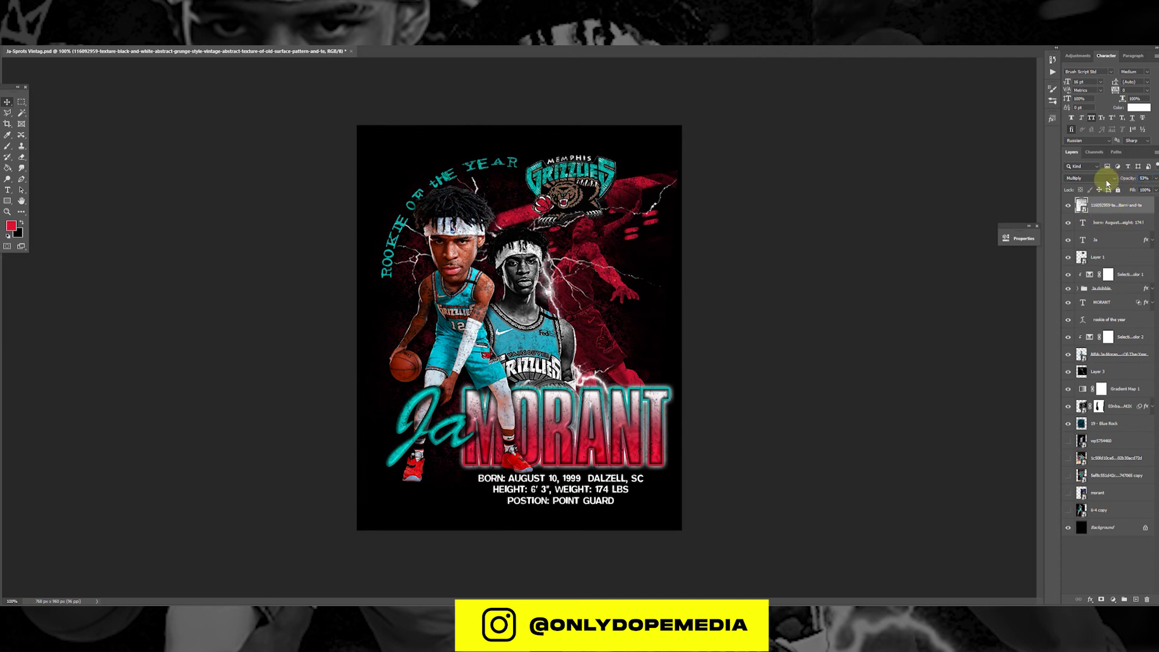
{"action": "key", "text": "Delete"}
{"action": "key", "text": "ctrl+s"}
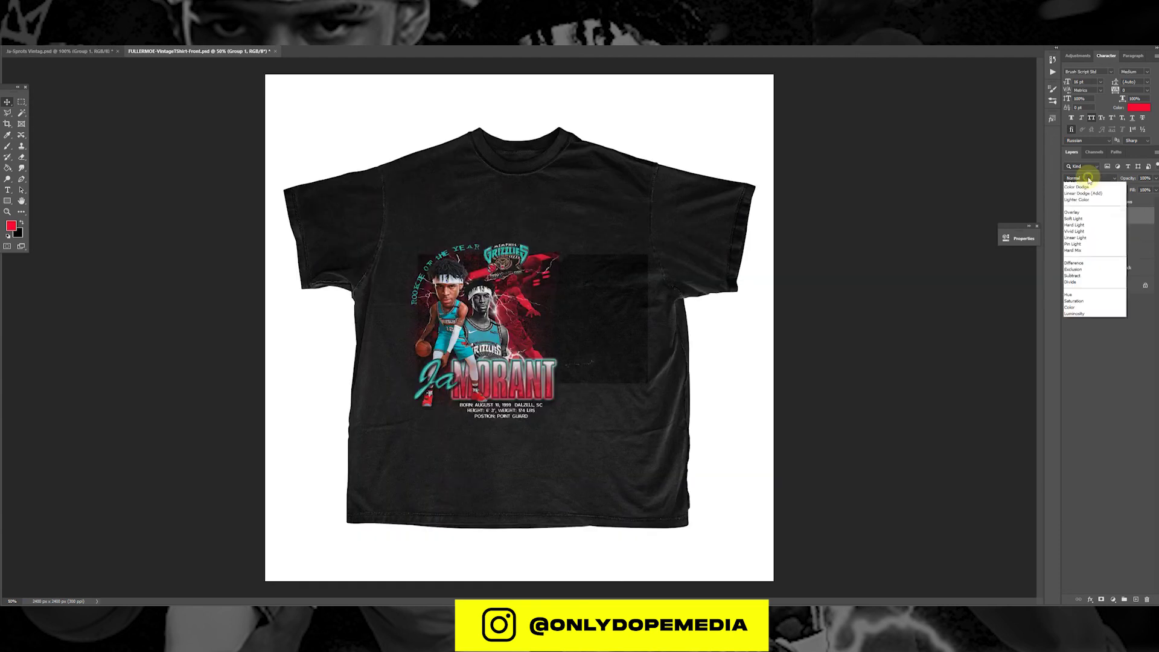
Set the blend mode of the Ja Morant design layer to Screen on the black T-shirt mockup
{"action": "key", "text": "Down"}
{"action": "key", "text": "Down"}
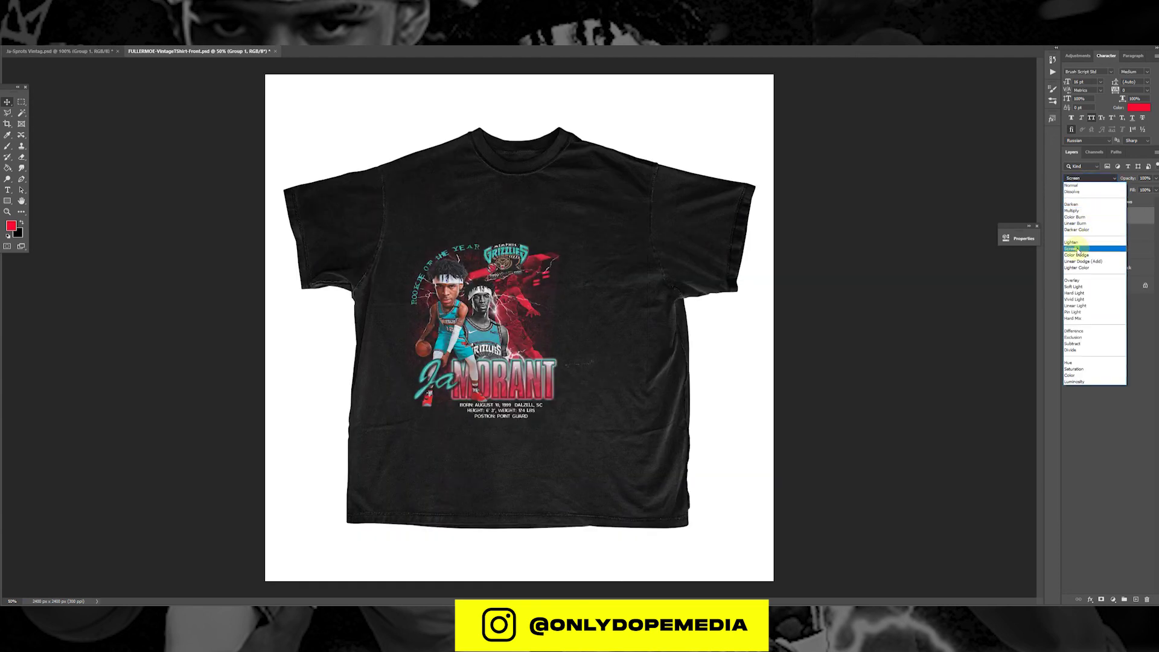
{"action": "key", "text": "Return"}
Enlarge the Ja Morant design to span most of the T-shirt's chest and center it on the shirt
{"action": "left_click_drag", "start_coordinate": [773, 326], "coordinate": [994, 334]}
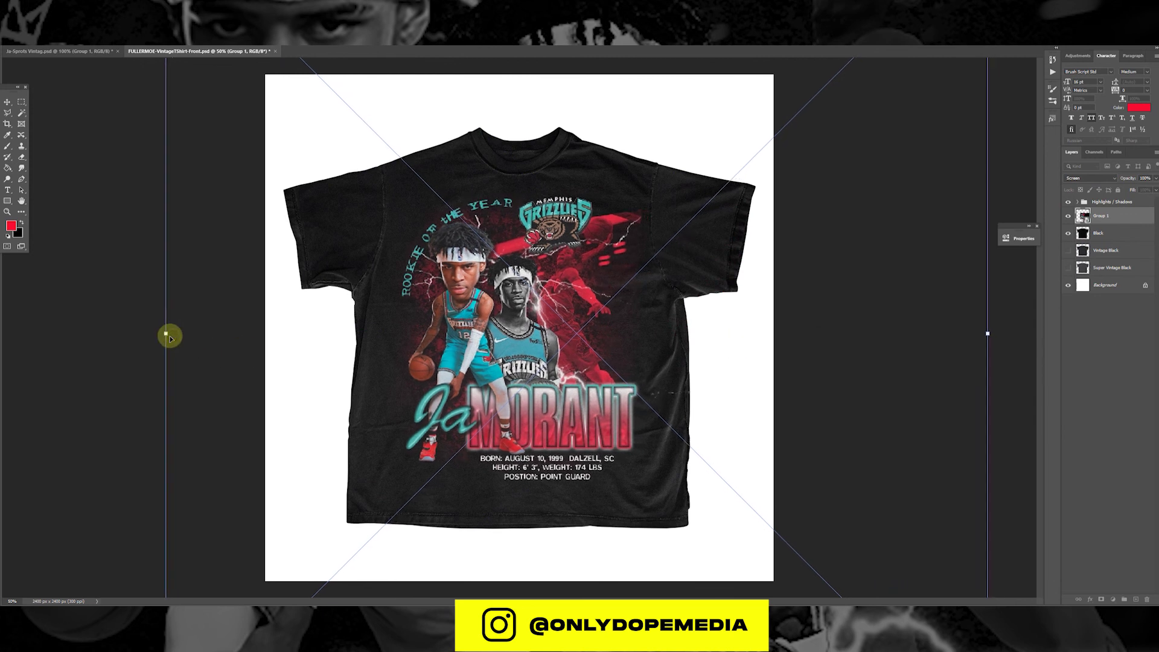
{"action": "left_click_drag", "start_coordinate": [168, 334], "coordinate": [1, 331]}
{"action": "left_click_drag", "start_coordinate": [999, 334], "coordinate": [1066, 308]}
{"action": "left_click_drag", "start_coordinate": [47, 323], "coordinate": [134, 327]}
{"action": "left_click_drag", "start_coordinate": [718, 362], "coordinate": [659, 376]}
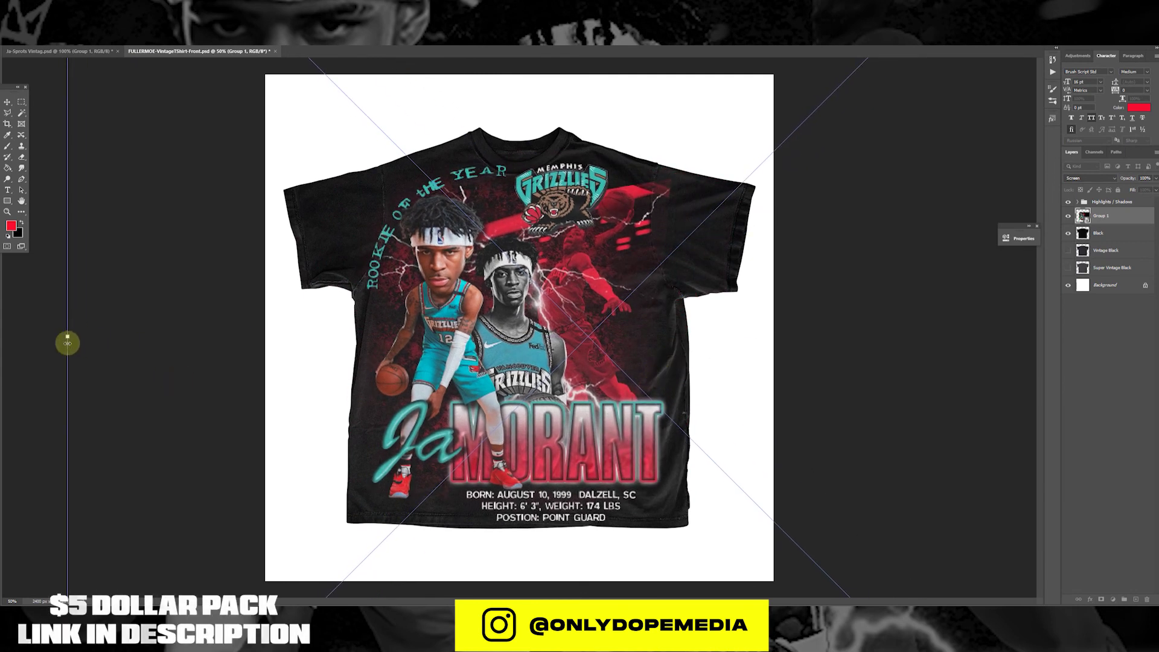
{"action": "left_click_drag", "start_coordinate": [68, 338], "coordinate": [292, 345]}
{"action": "left_click_drag", "start_coordinate": [648, 334], "coordinate": [544, 334]}
{"action": "left_click", "coordinate": [935, 389]}
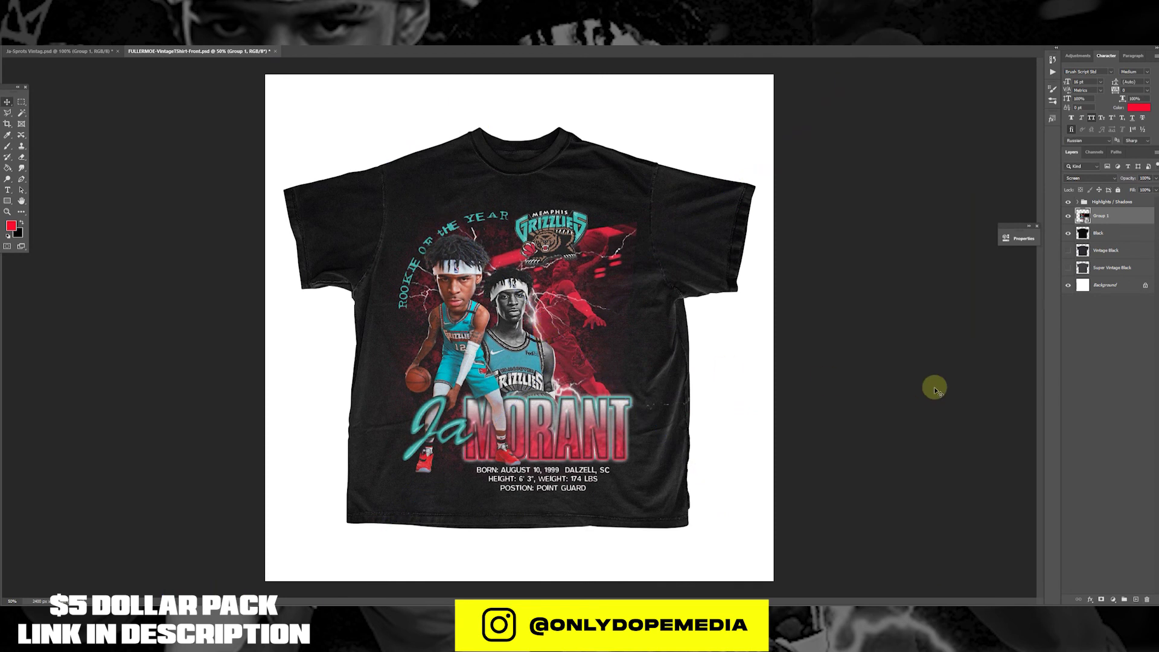